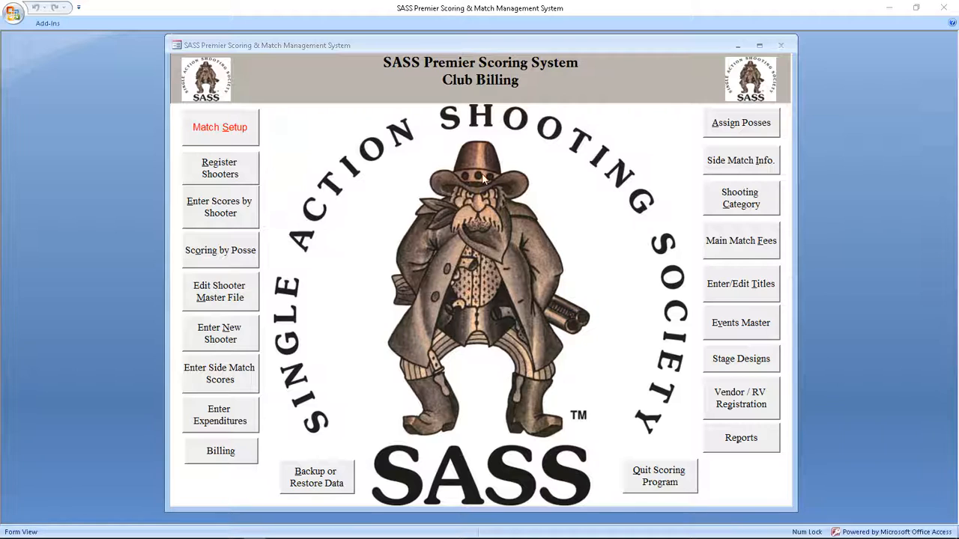
Step: Review the additional match options in the match setup, keeping all previous matches
click(228, 130)
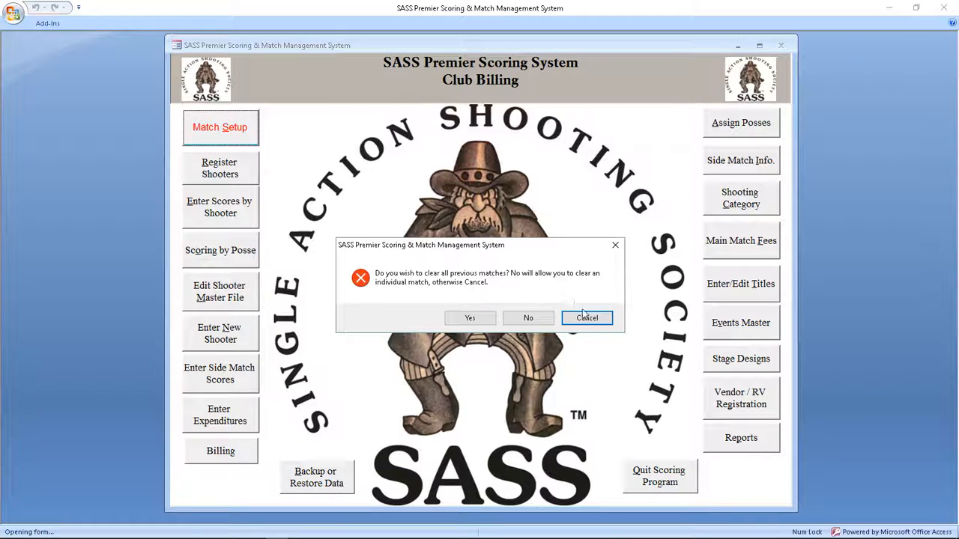
click(588, 319)
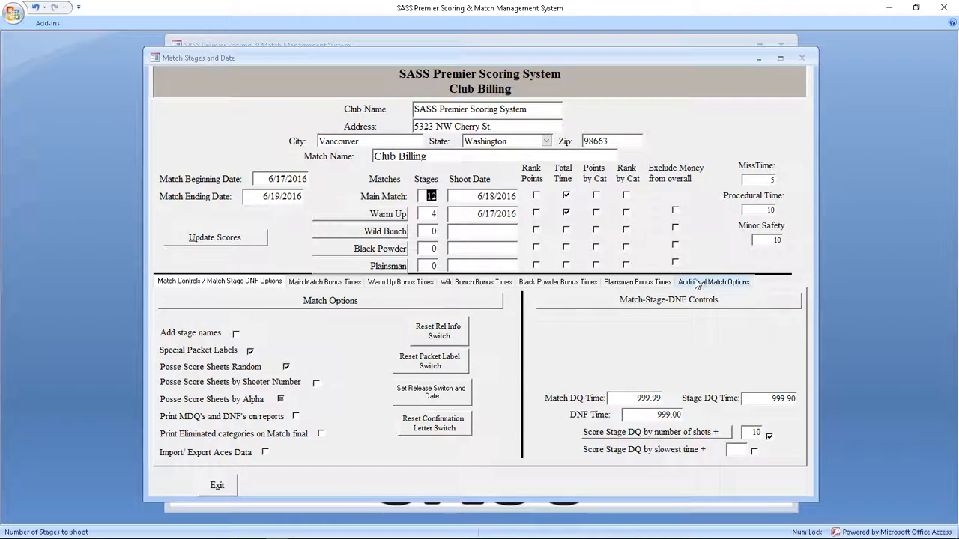
click(734, 283)
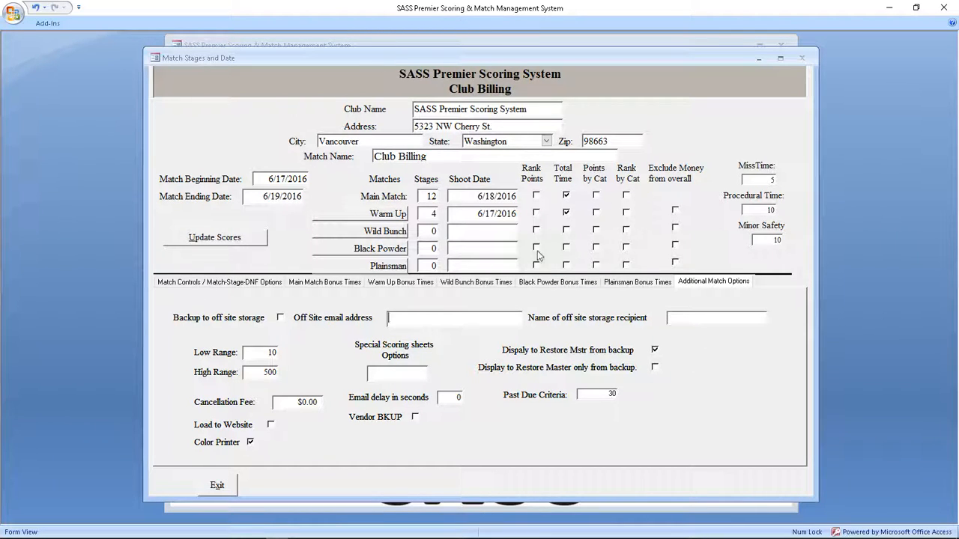
click(217, 486)
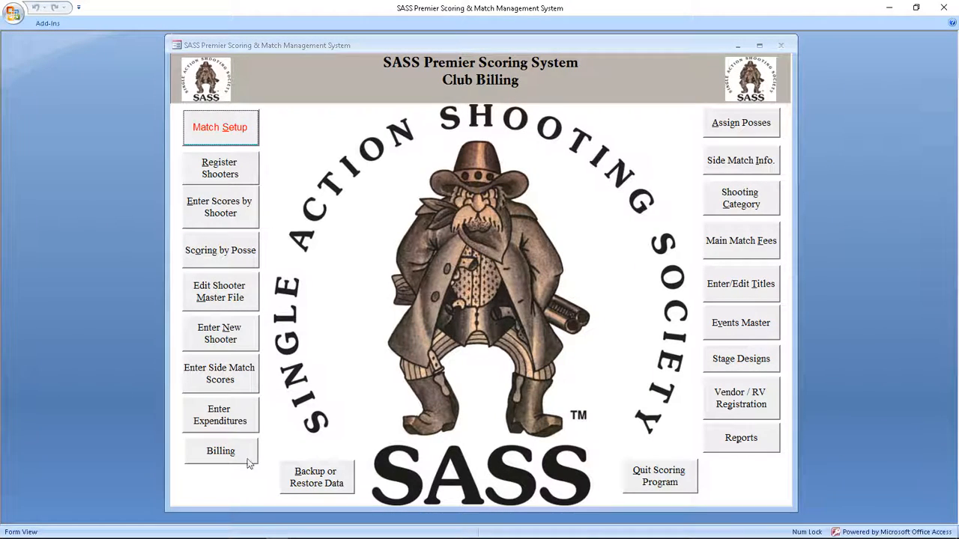
Step: Add a club membership type "Individual Mbrship" in billing maintenance with a $45.00 rate and Annual billing frequency
click(225, 453)
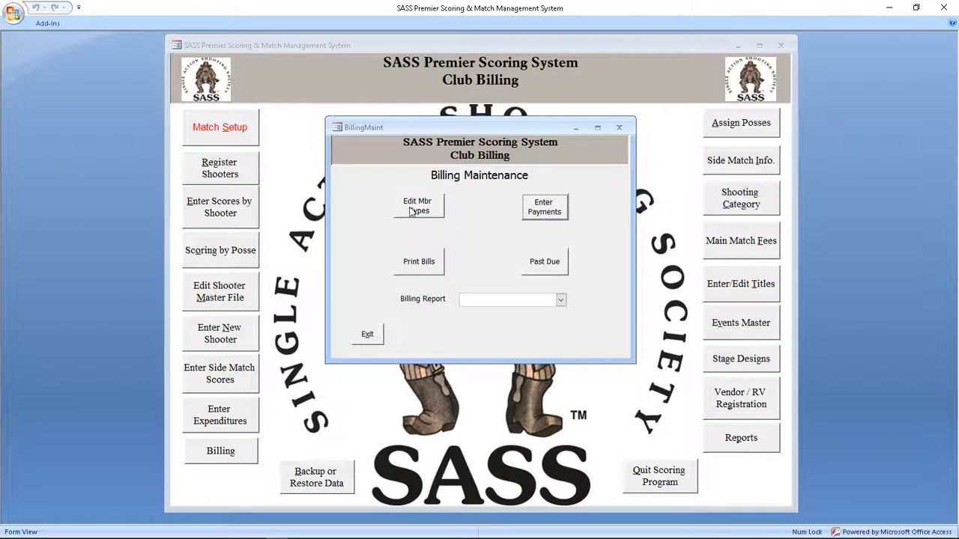
click(422, 211)
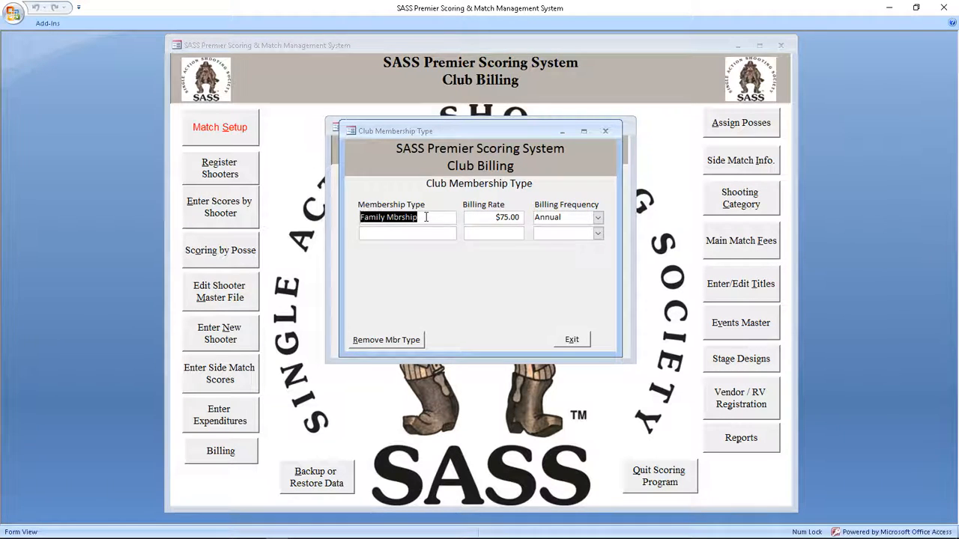
click(442, 232)
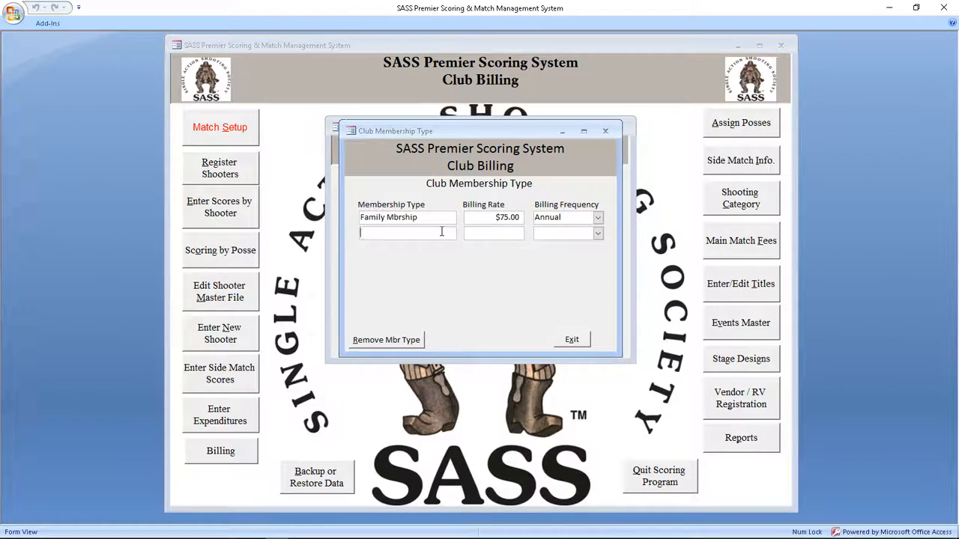
text(Indi)
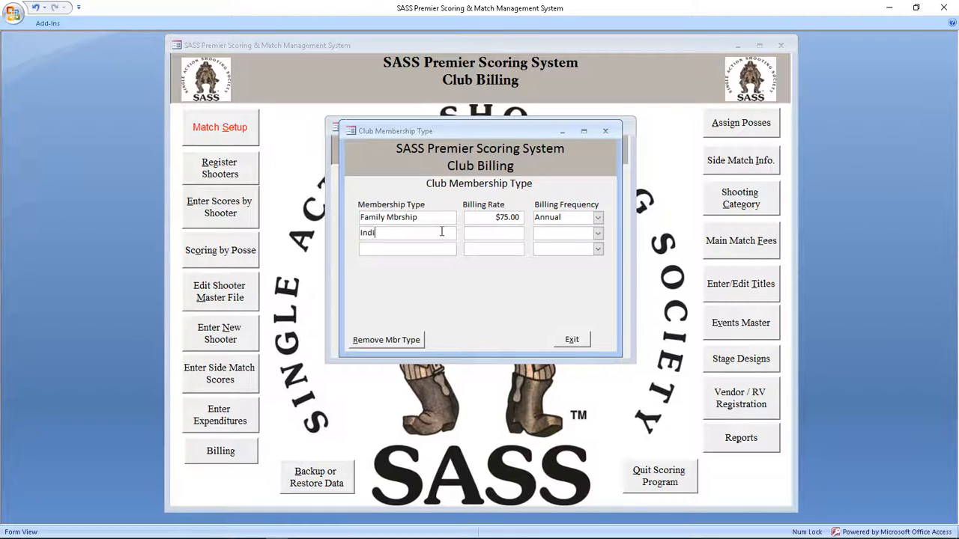
text(vidual Mbrship)
key(Tab)
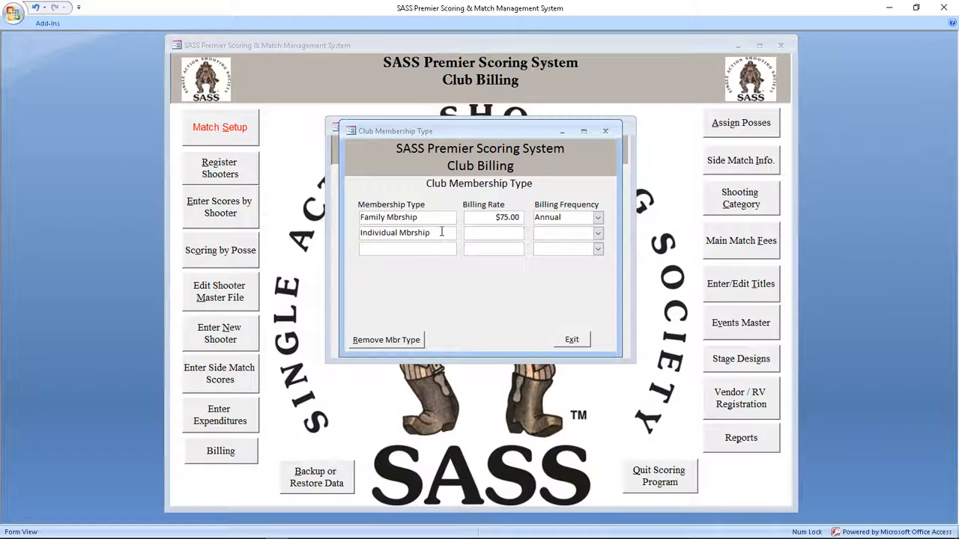
text(45)
key(Tab)
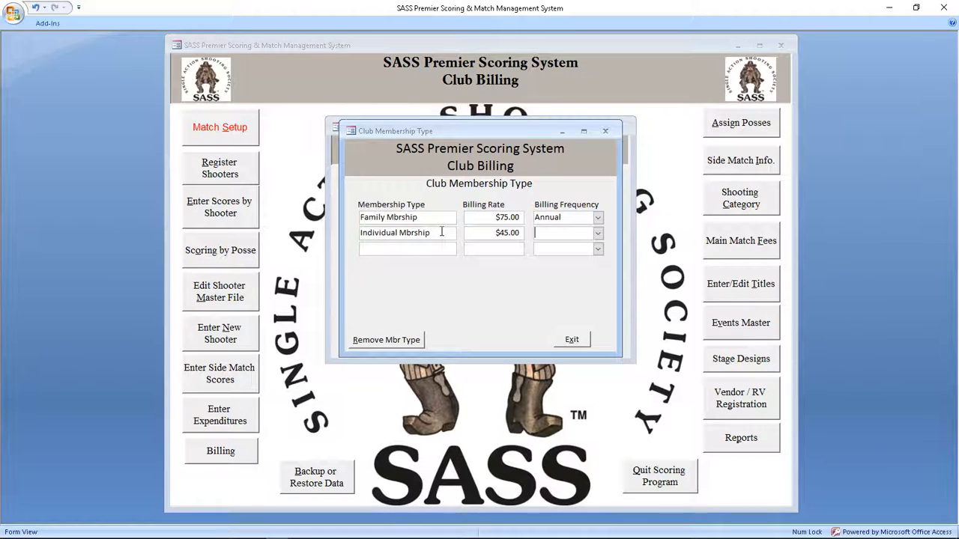
click(598, 234)
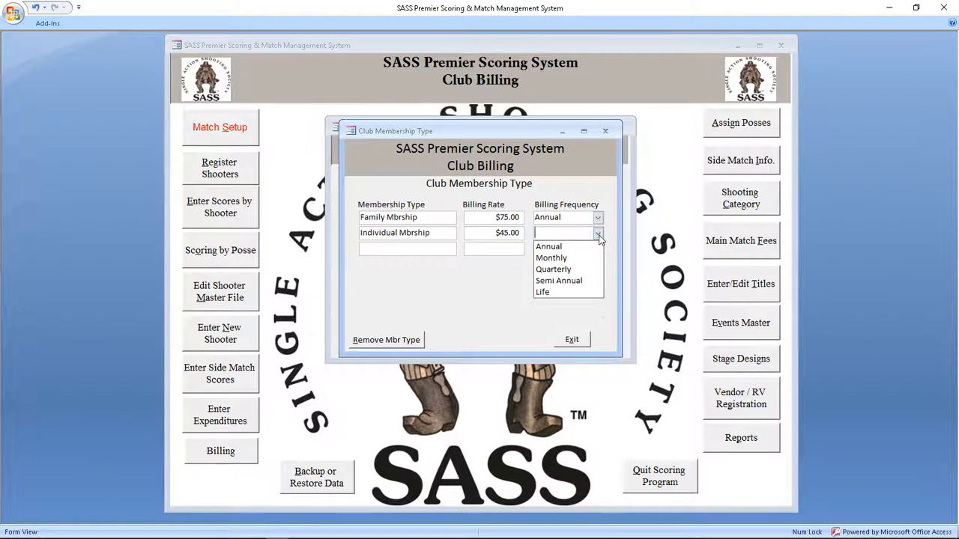
click(548, 247)
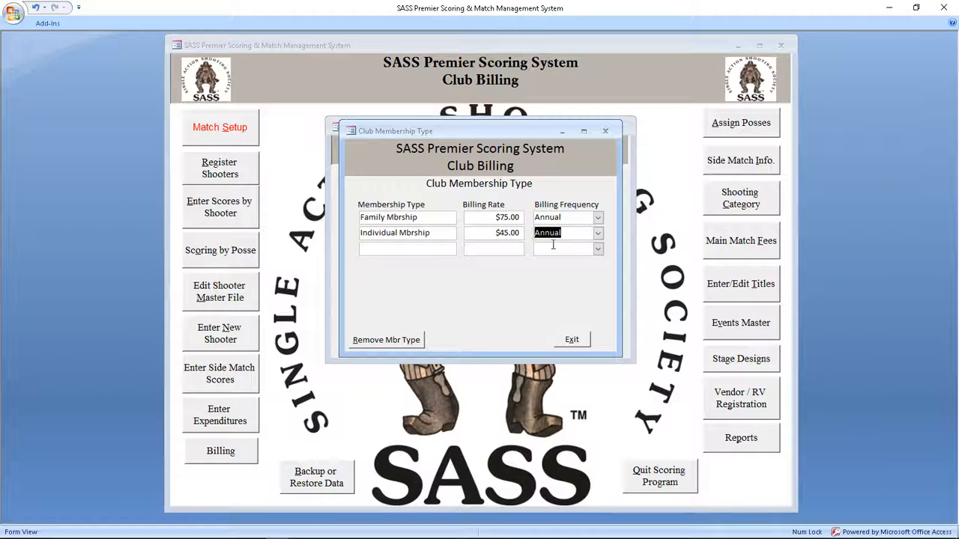
key(Tab)
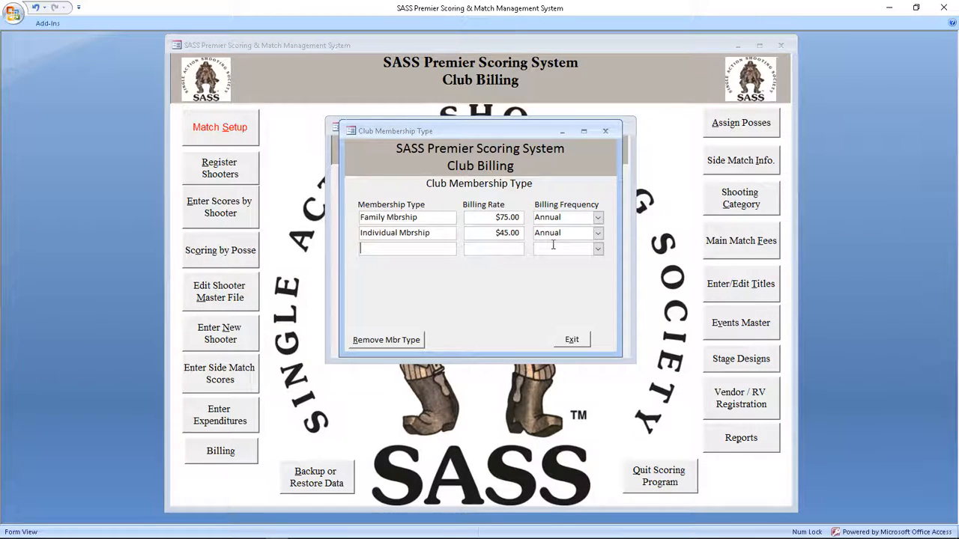
Step: Add a "Senior Mbrship" membership type with a $25.00 rate billed Annual
text(Senior)
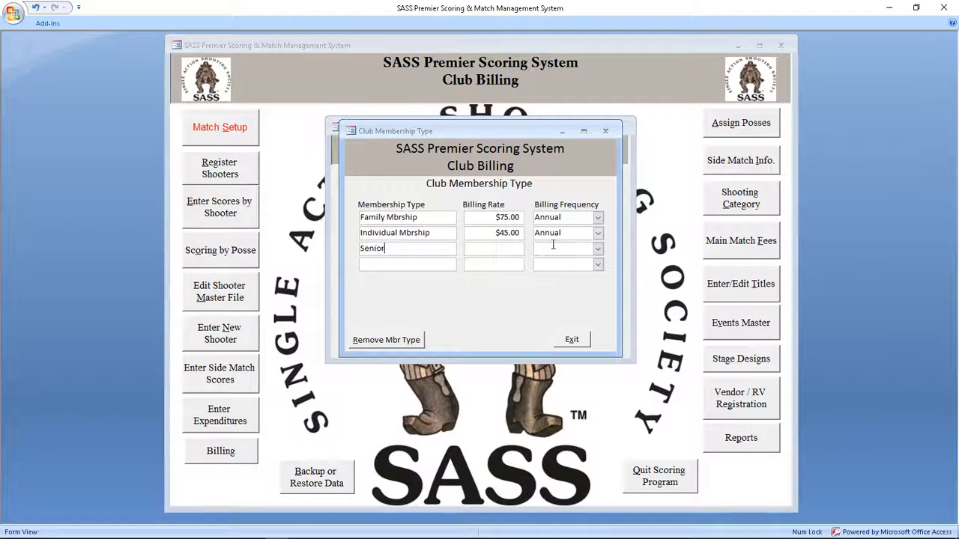
text( Mbrship)
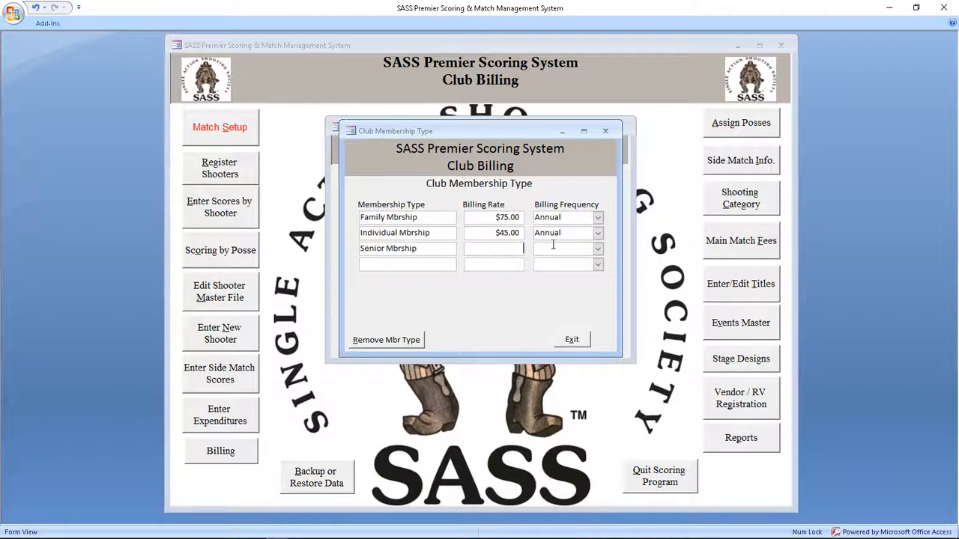
key(Tab)
text(25)
key(Tab)
text(a)
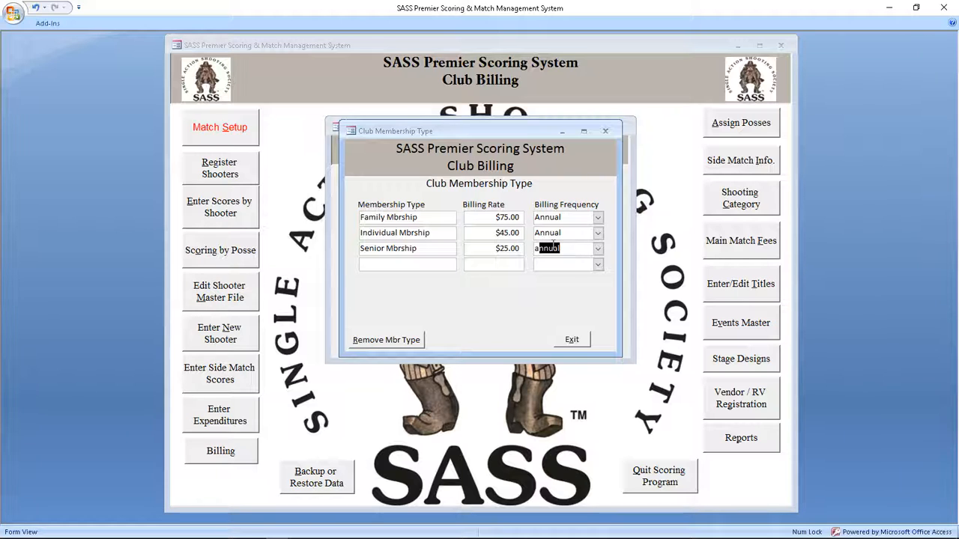
key(Tab)
Step: Add a "Life Mbrship" membership type with a $500.00 rate and Life billing frequency
text(Life)
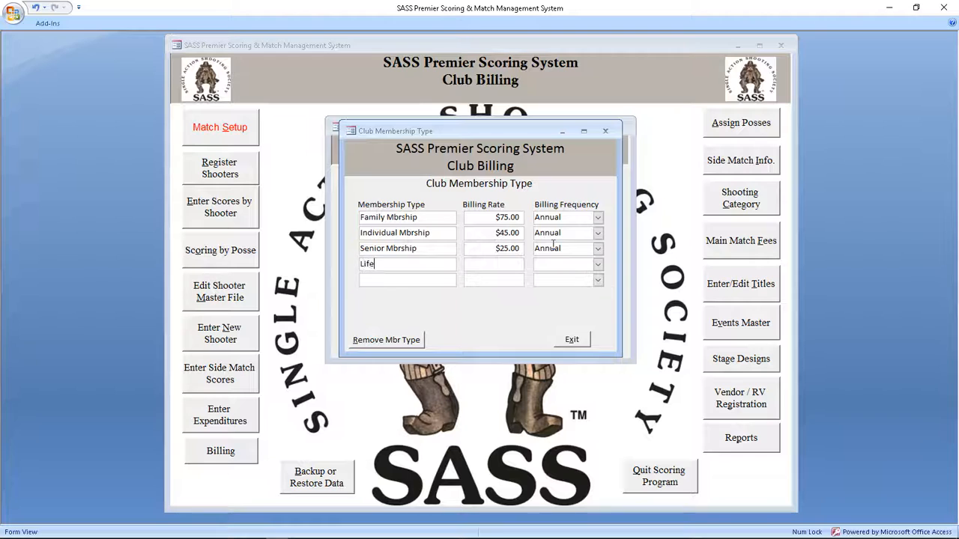
text( Mbrship)
key(Tab)
text(500)
key(Tab)
text(L)
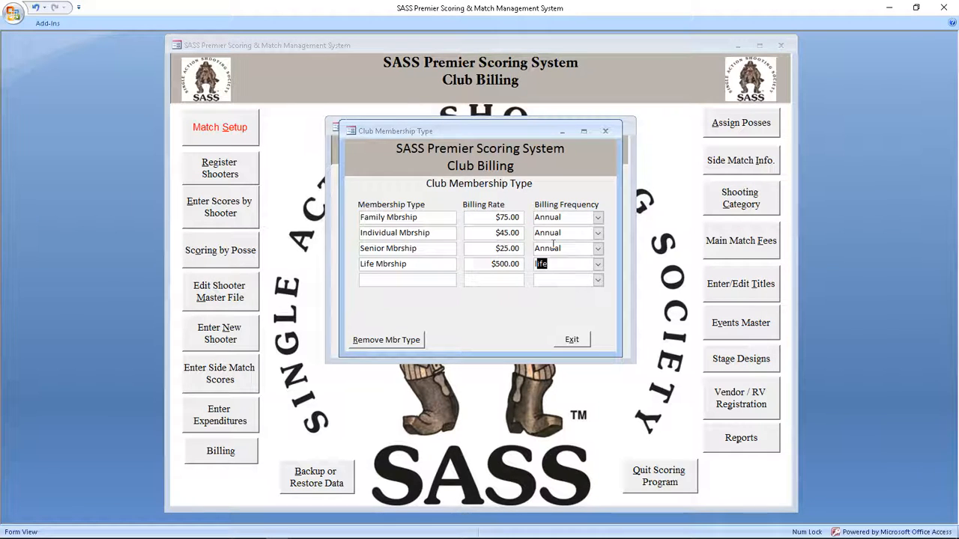
key(Tab)
Step: Add a "Family Life Mbrship" type at $750.00 with Life frequency, and return to the main menu
text(F)
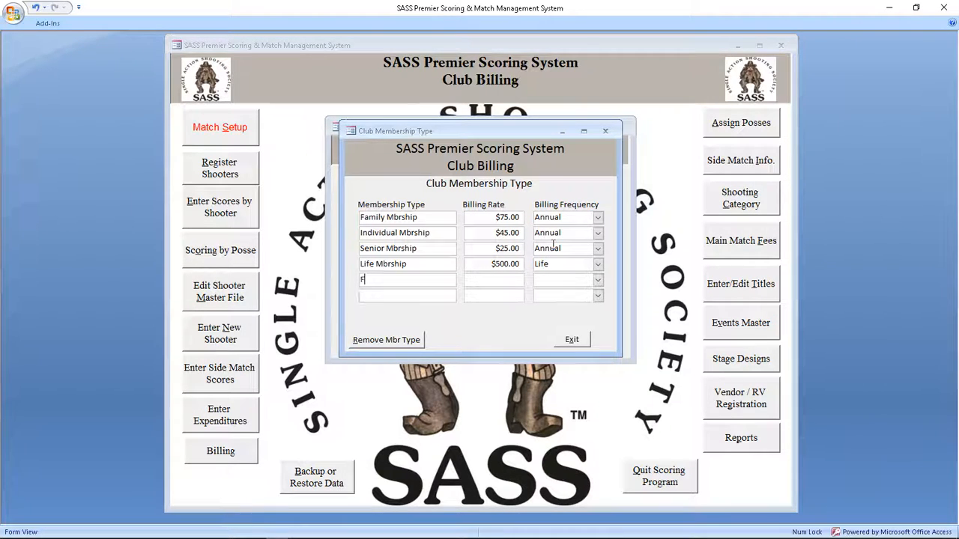
text(amily Life Mbrship)
key(Tab)
text(750)
key(Tab)
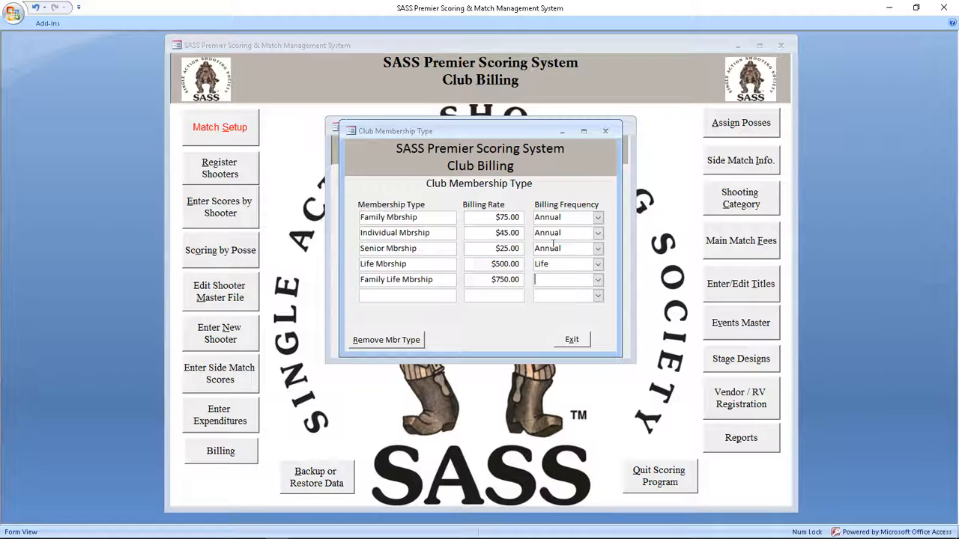
text(Life)
key(Tab)
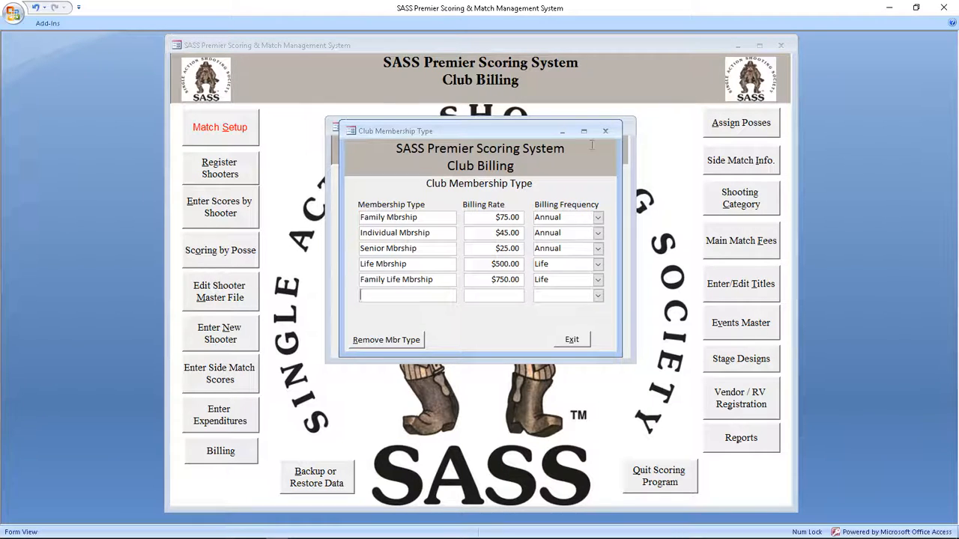
click(574, 340)
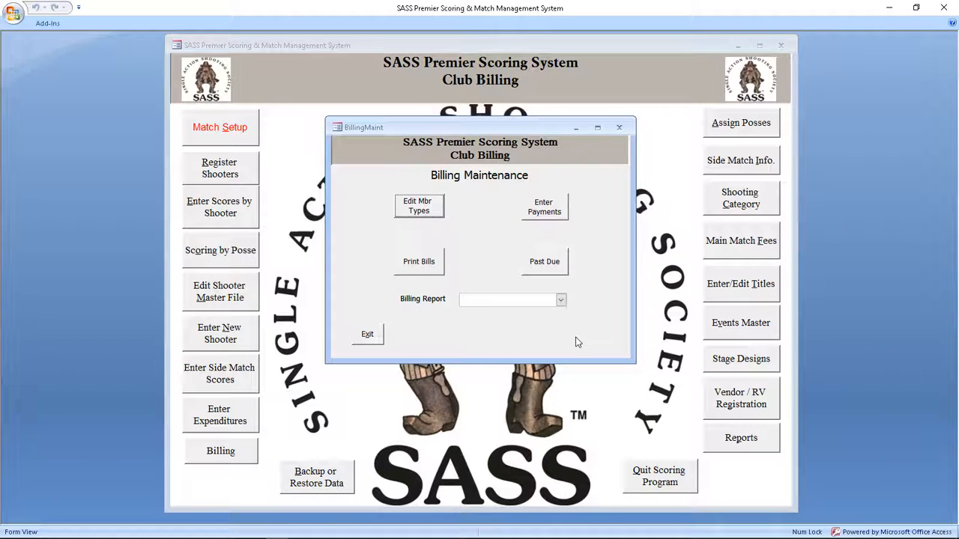
click(367, 336)
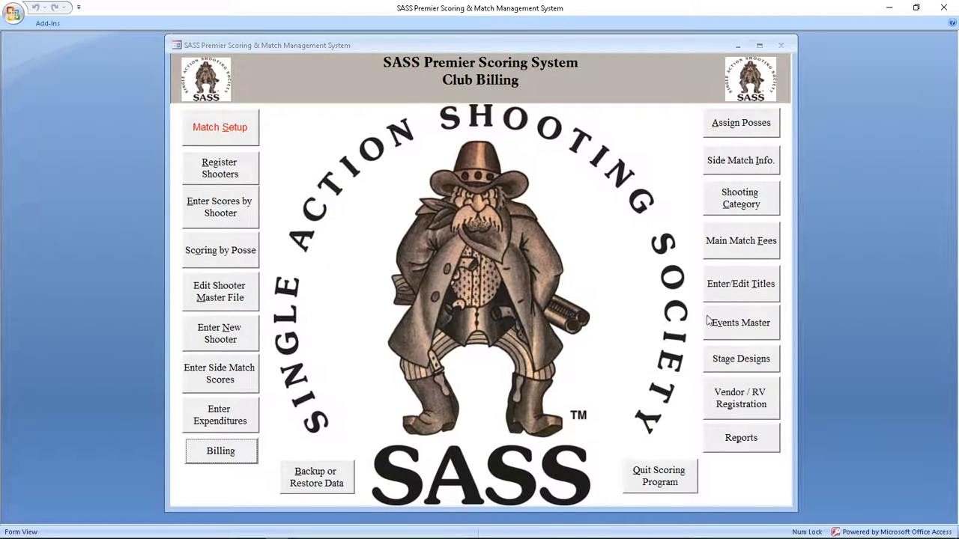
Step: Check the membership types and their packet-label exemptions in the events master list
click(740, 327)
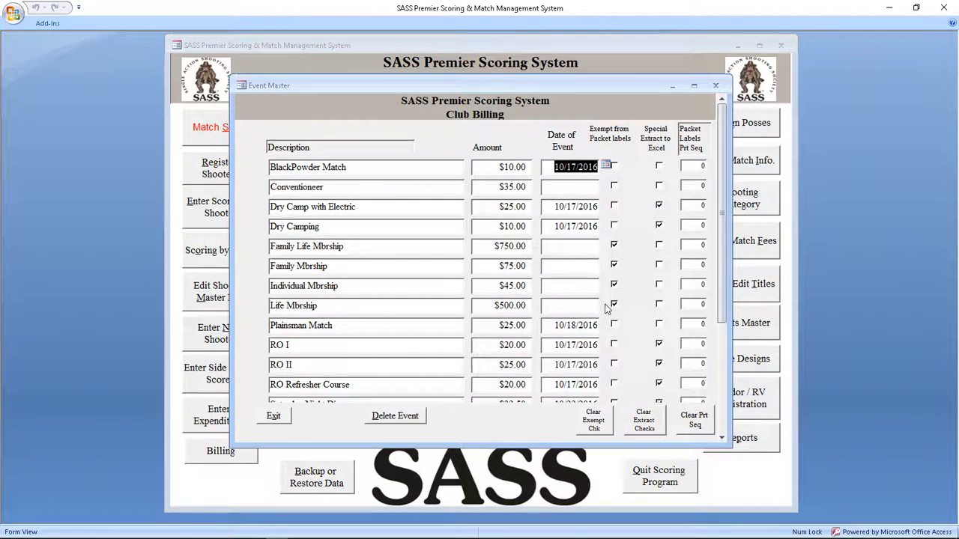
scroll(611, 315, down, 4)
scroll(628, 311, up, 3)
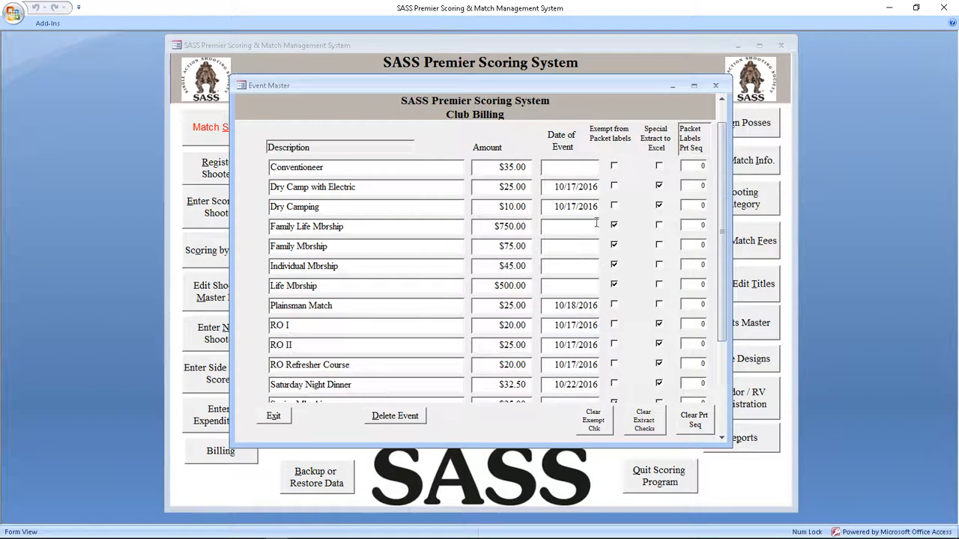
click(273, 416)
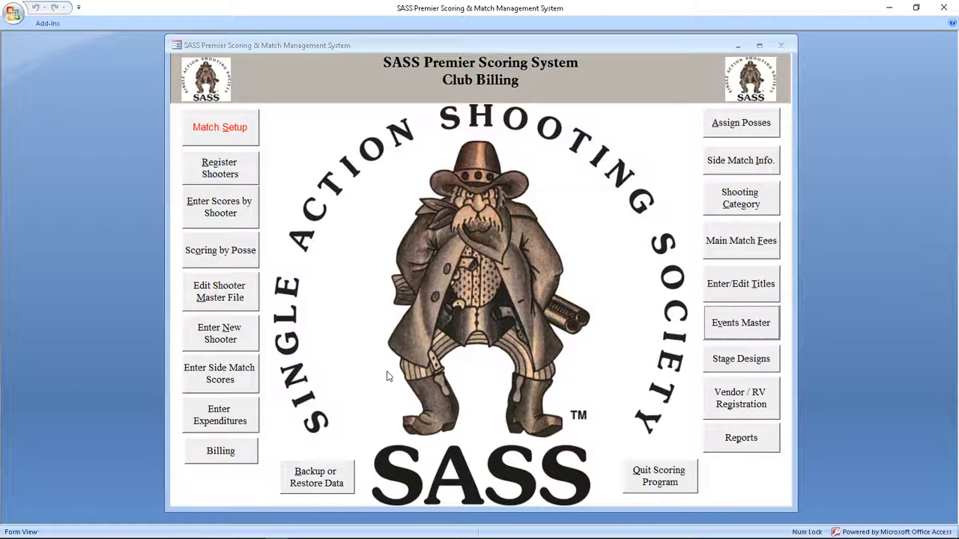
Step: Open the shooter master file for all shooters, not only club members, and load the shooter's record by SASS number
click(223, 302)
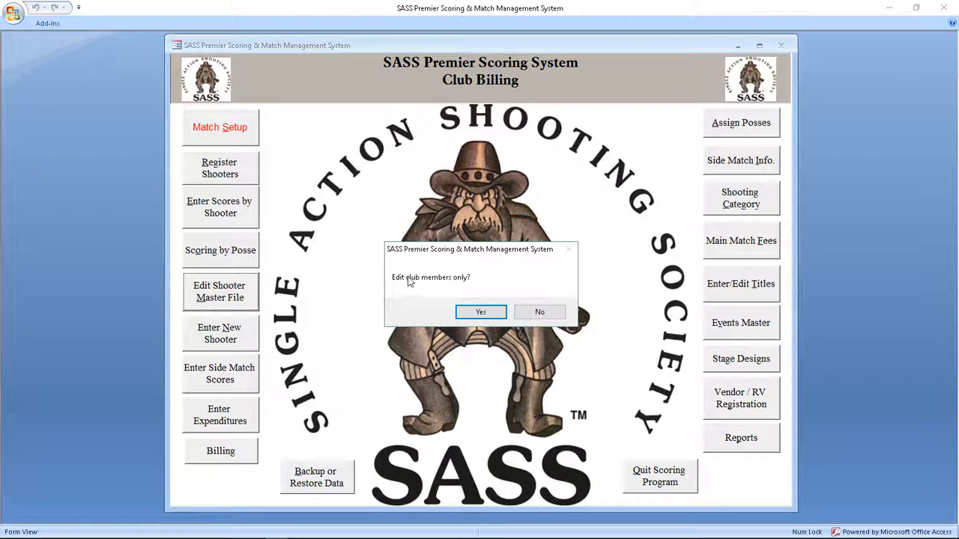
click(539, 314)
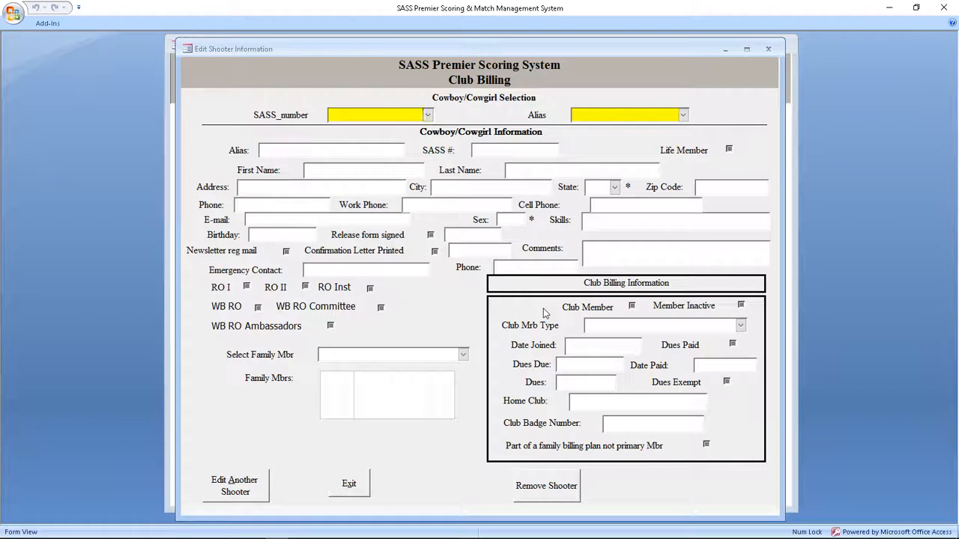
text(11)
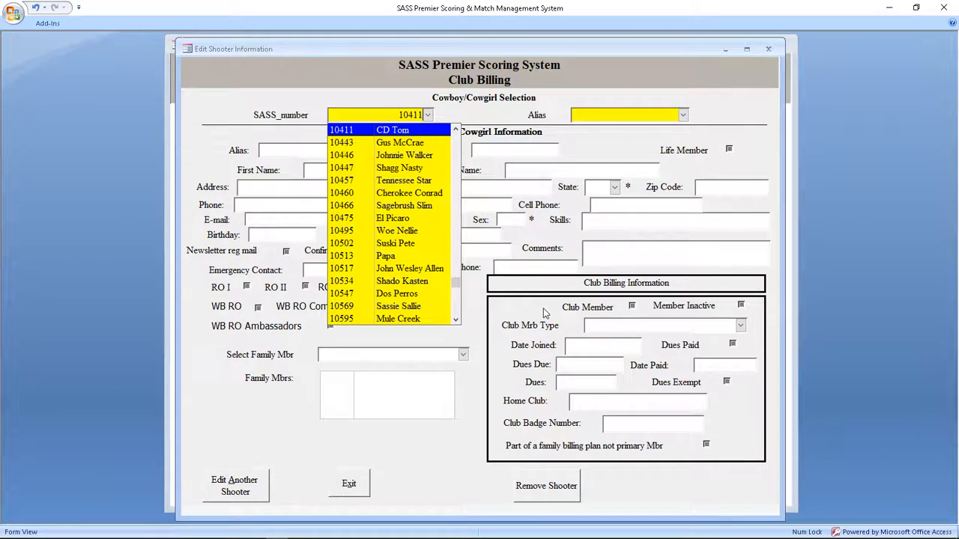
key(Return)
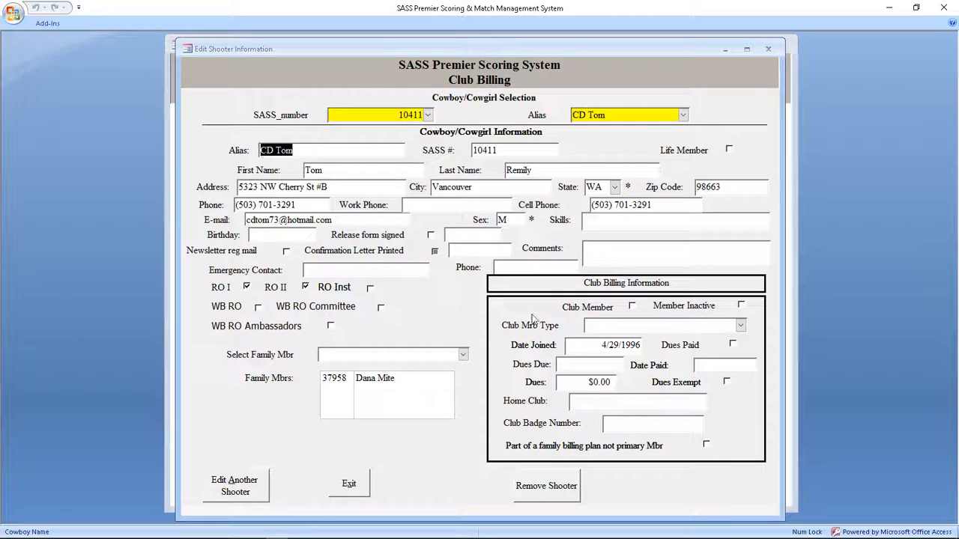
Step: Assign the Family Mbrship club membership type to the shooter and set the dues due date to 10/31/2016
click(740, 327)
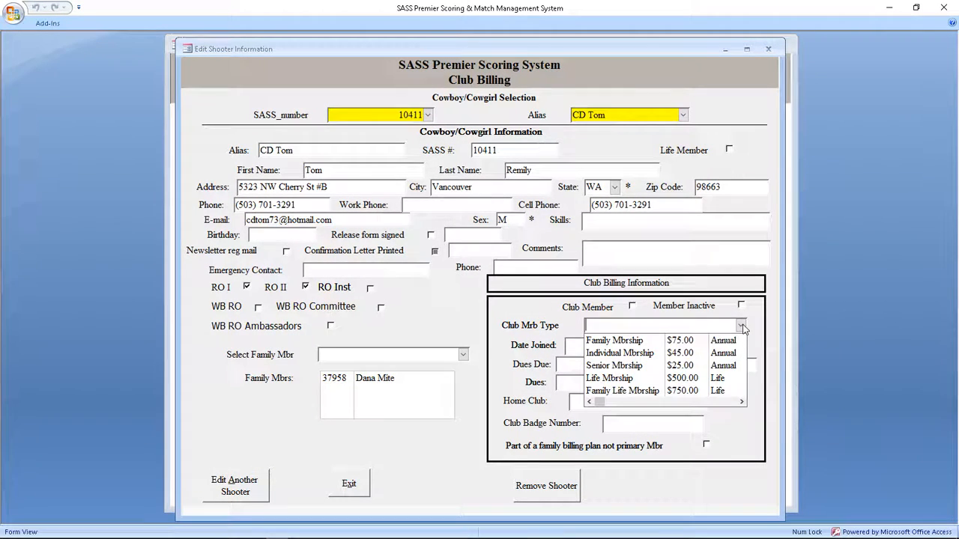
click(629, 342)
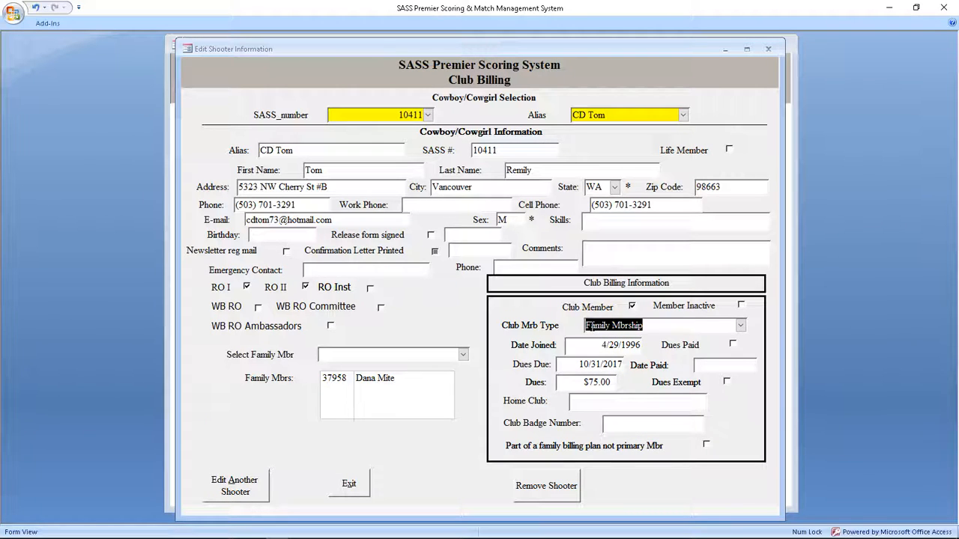
click(622, 365)
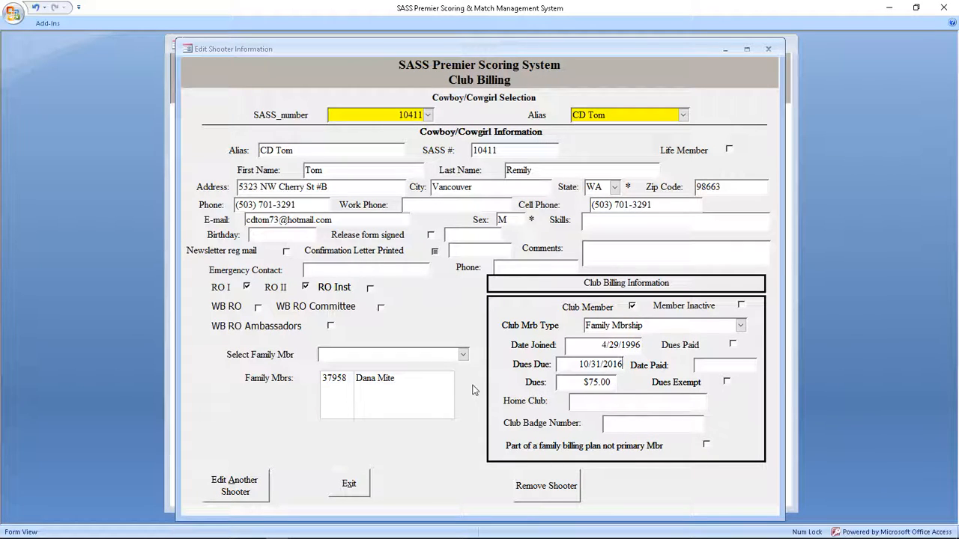
Step: Open the listed family member's record, check its membership type, dues and family plan details, and return to the primary member
click(381, 380)
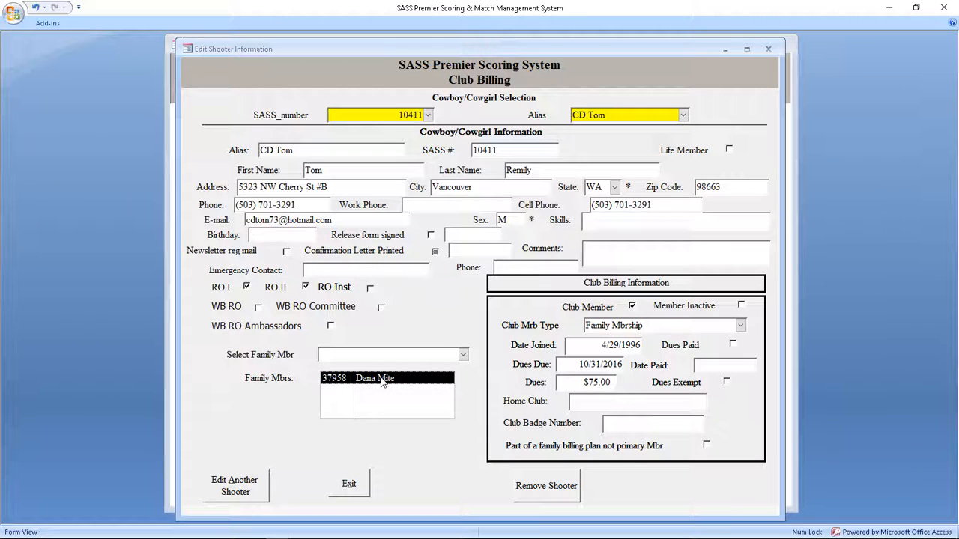
double_click(372, 382)
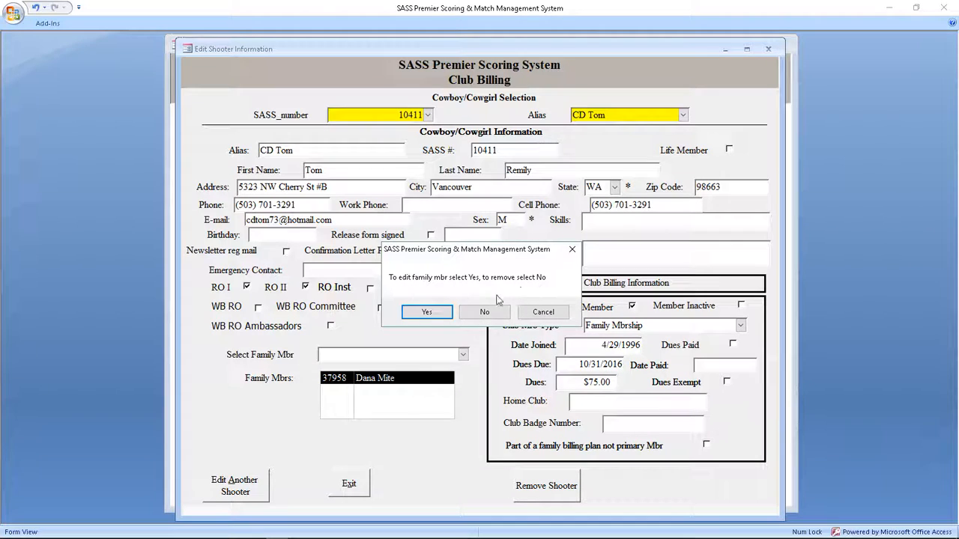
click(426, 315)
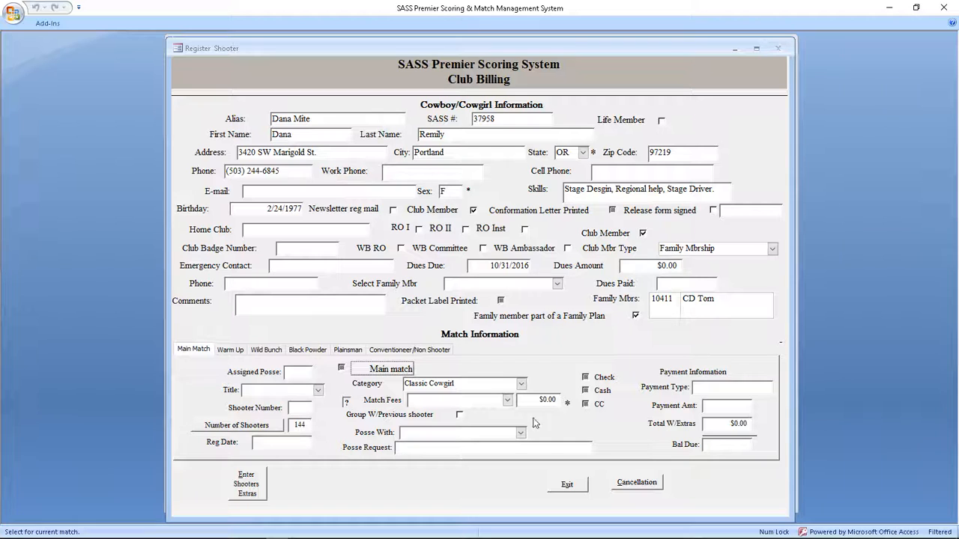
click(568, 484)
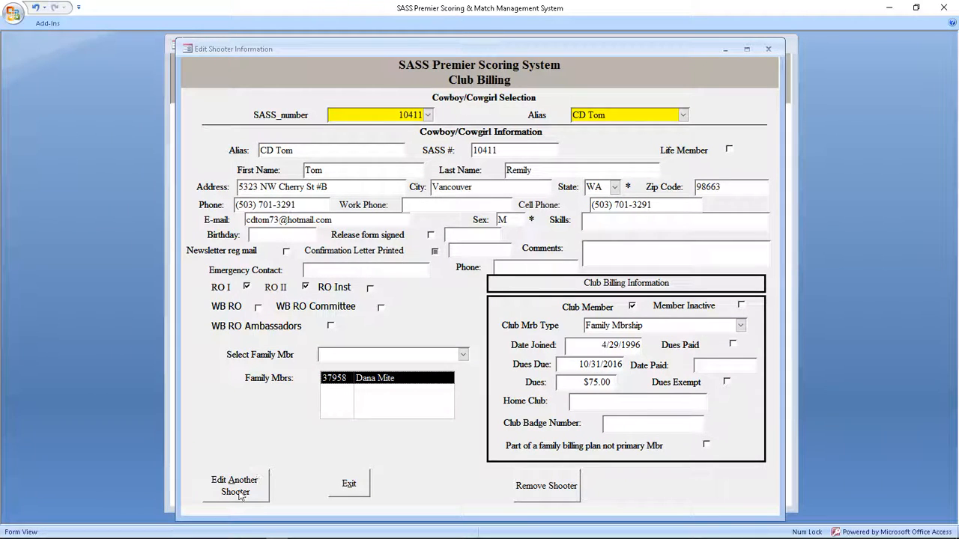
Step: Load another shooter's record by SASS number, then assign the Life Mbrship type with dues due 10/31/2016
click(235, 486)
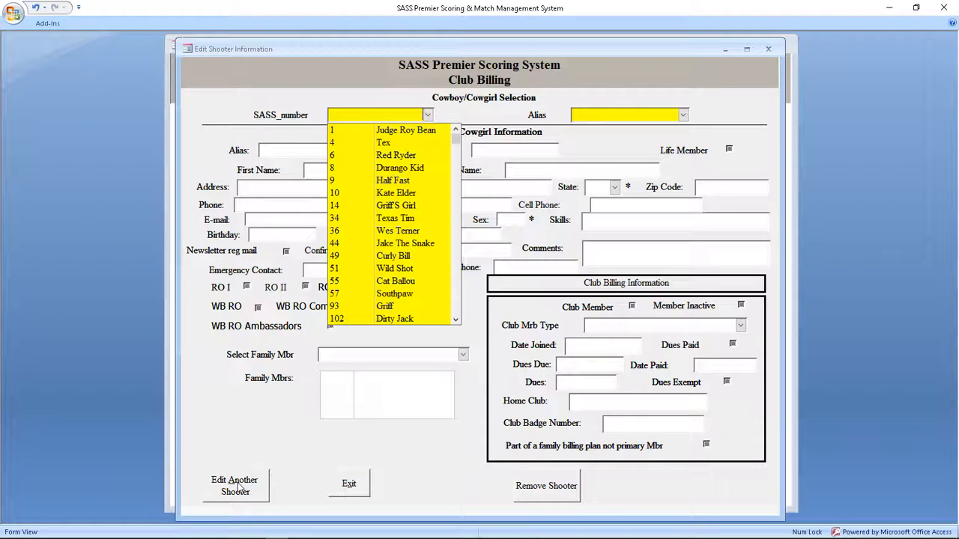
text(64250)
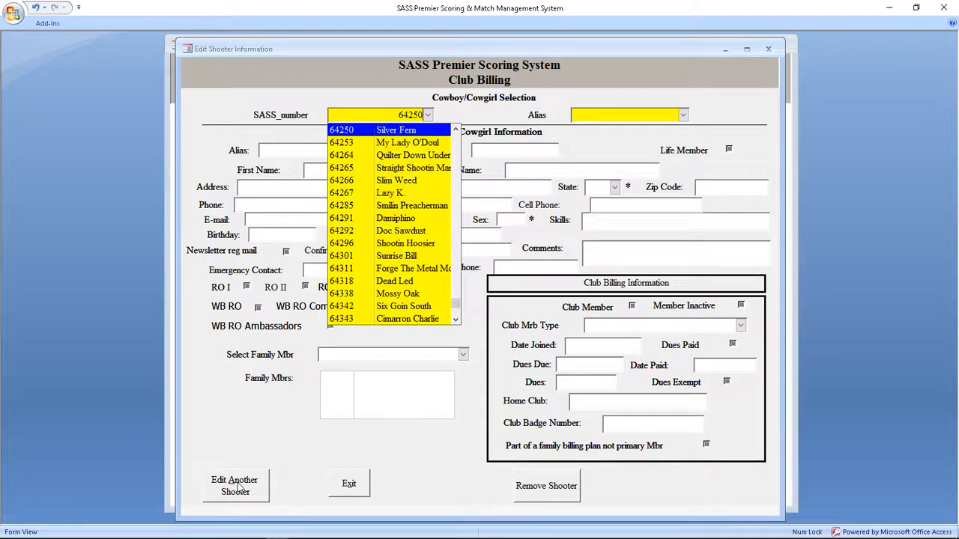
key(Return)
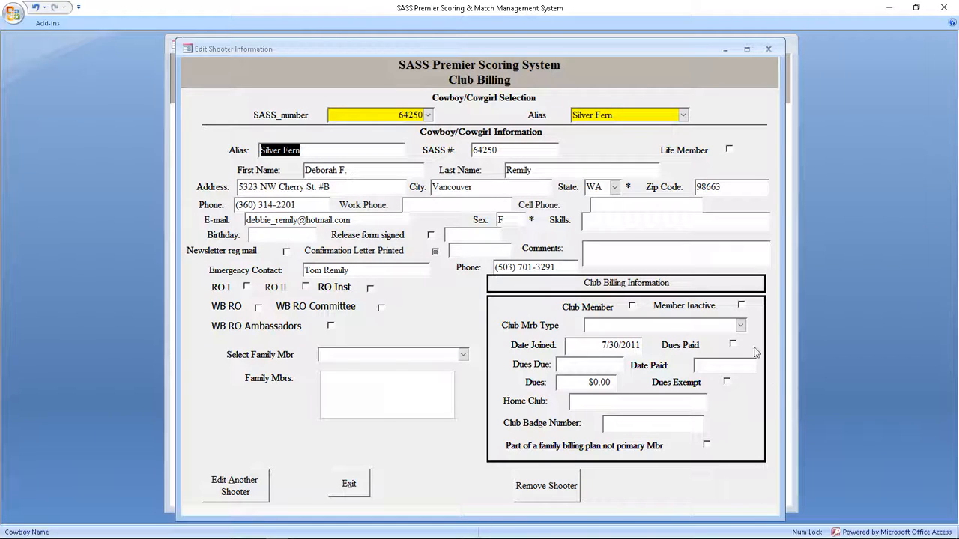
click(740, 325)
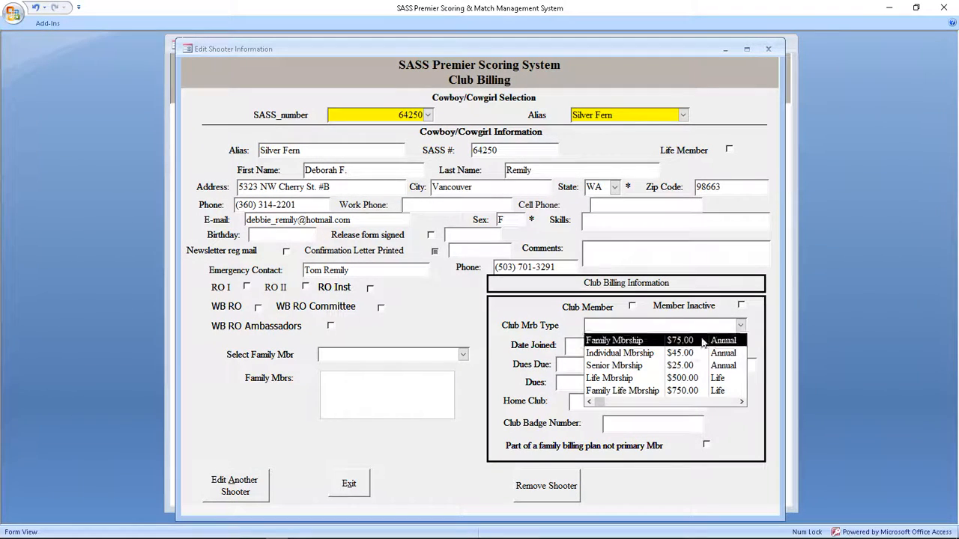
click(631, 378)
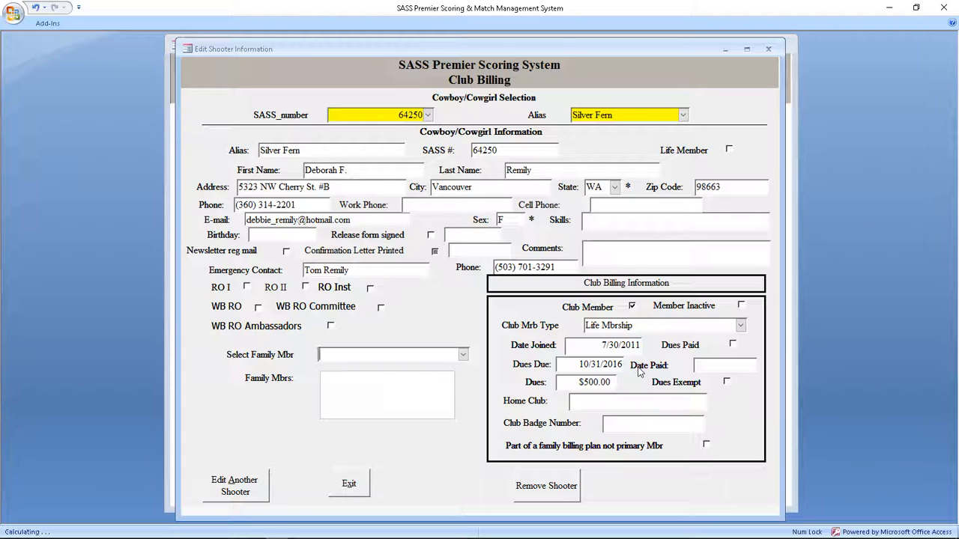
Step: Start editing another shooter and load that shooter's record by alias
click(235, 488)
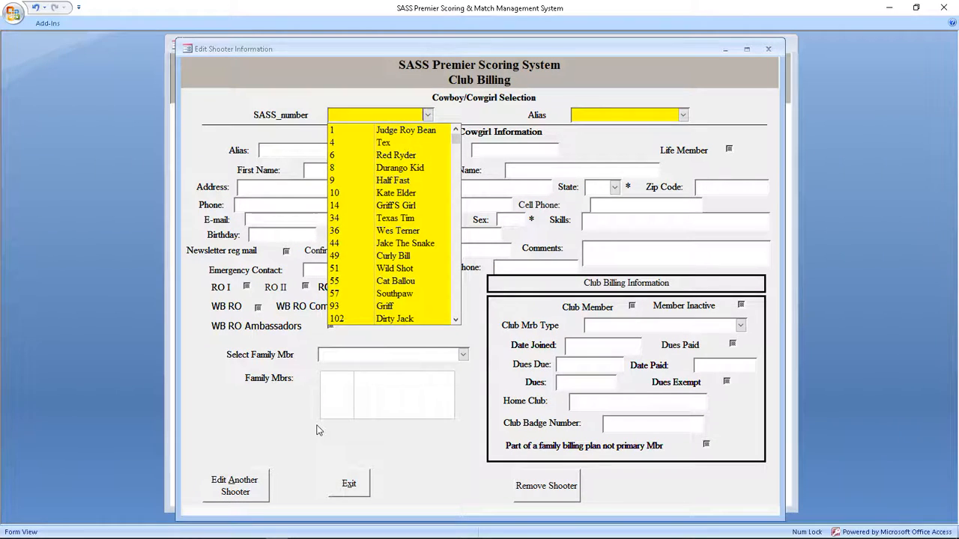
key(Tab)
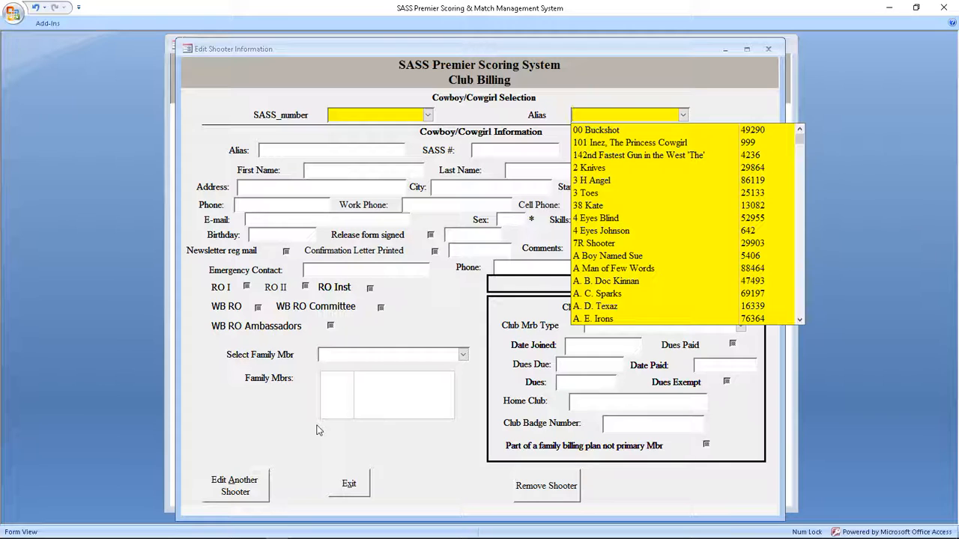
text(hoy)
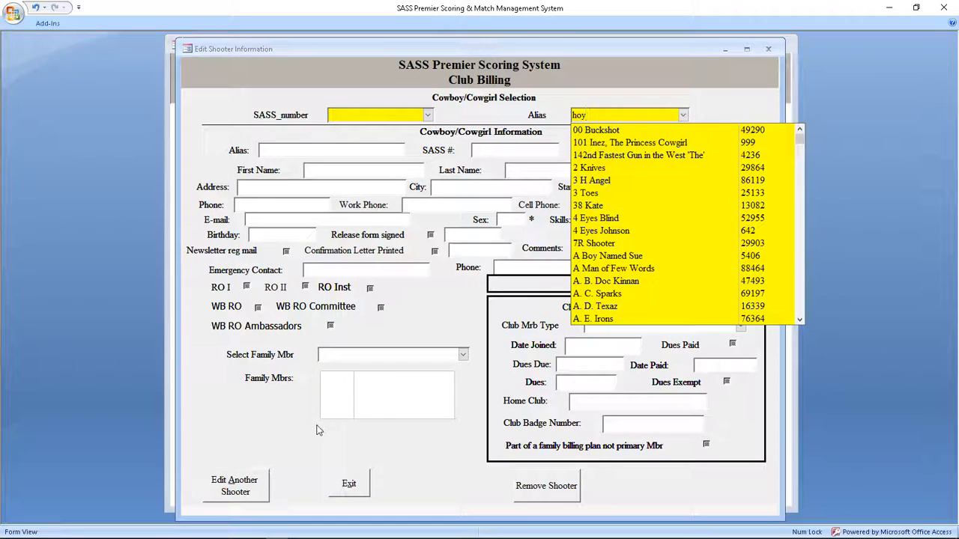
key(BackSpace)
text(ly Rider)
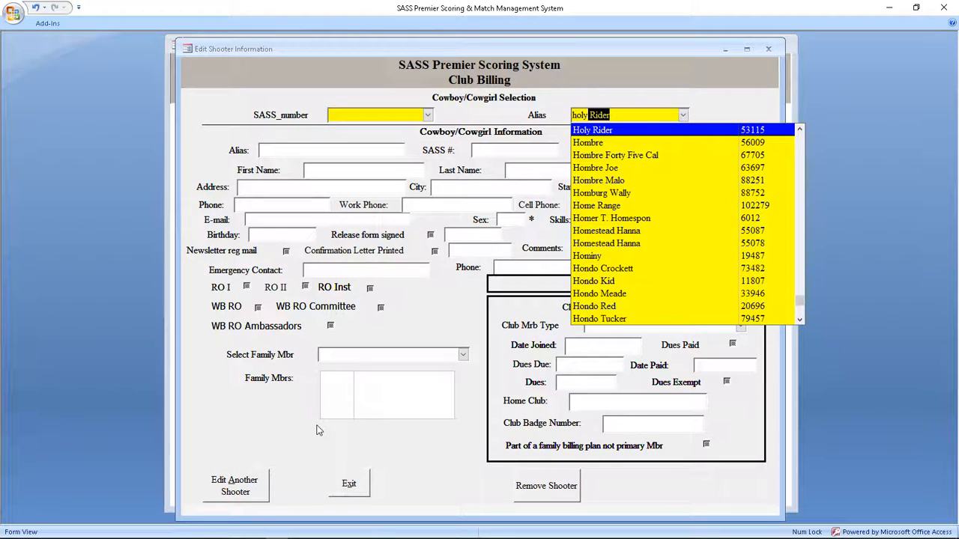
key(Tab)
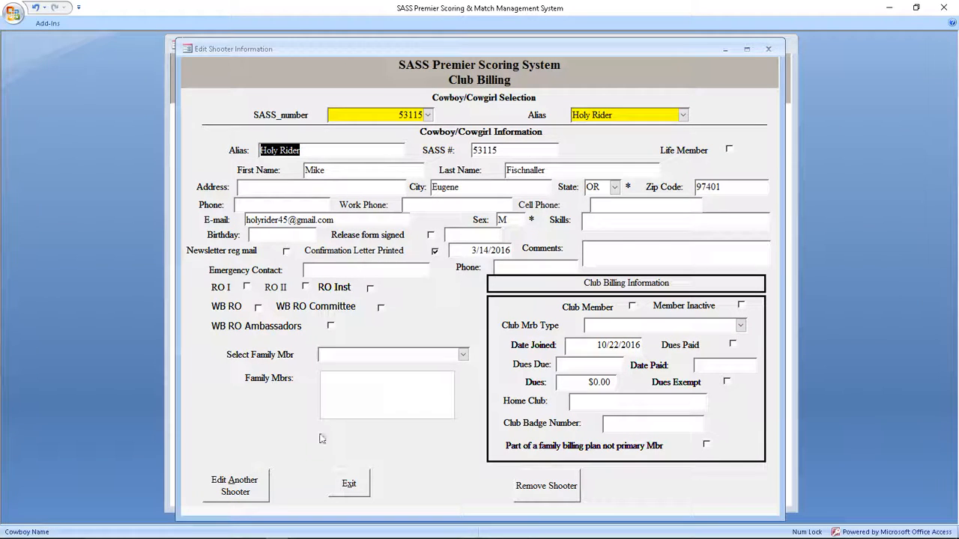
Step: Assign the Individual Mbrship club membership type and set the dues due date to 10/31/2016
click(740, 325)
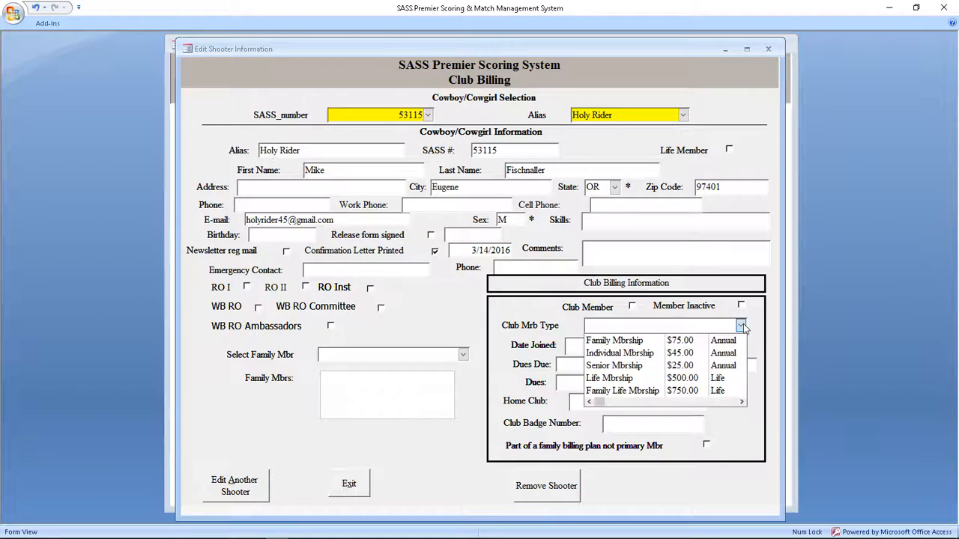
click(634, 354)
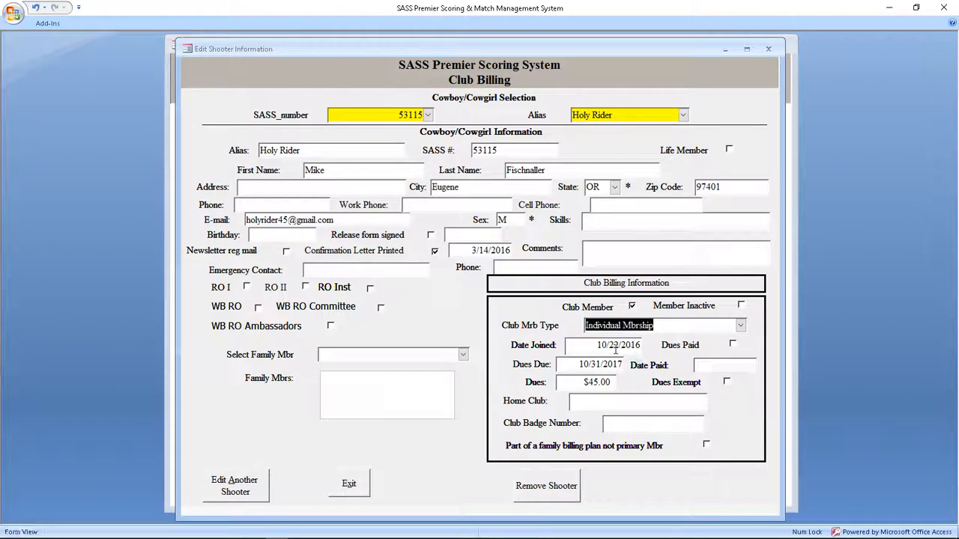
click(623, 364)
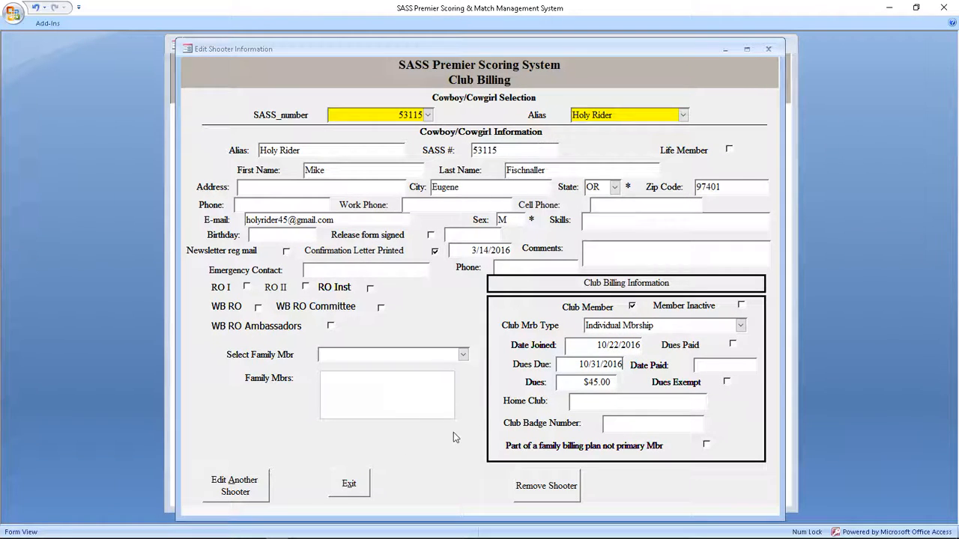
Step: Load another shooter's record by alias and assign the Family Life Mbrship club membership type
click(241, 488)
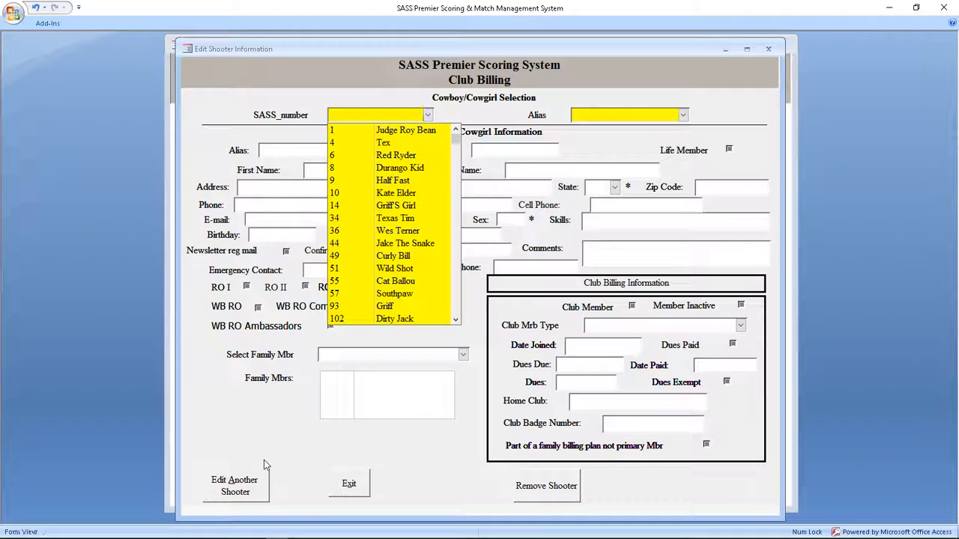
text(more Ammo)
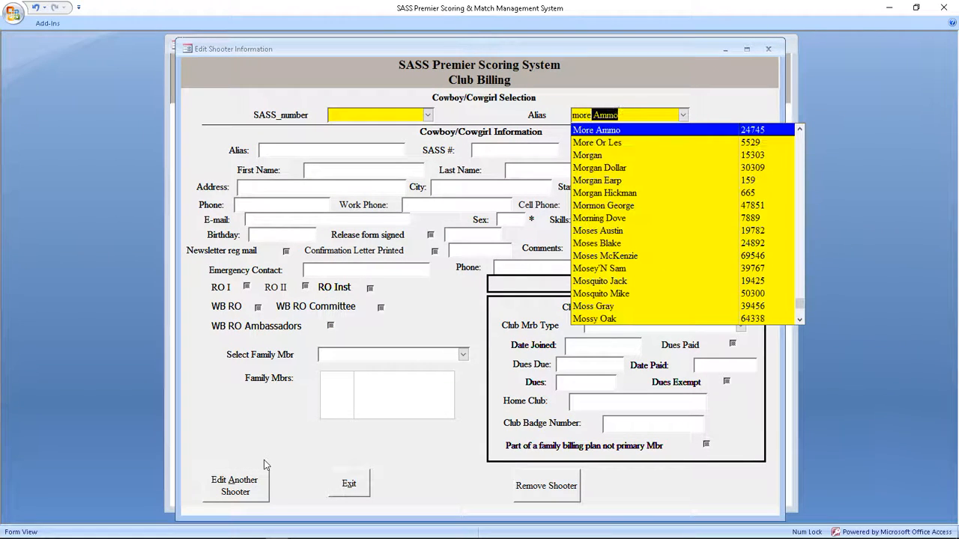
key(Down)
key(Return)
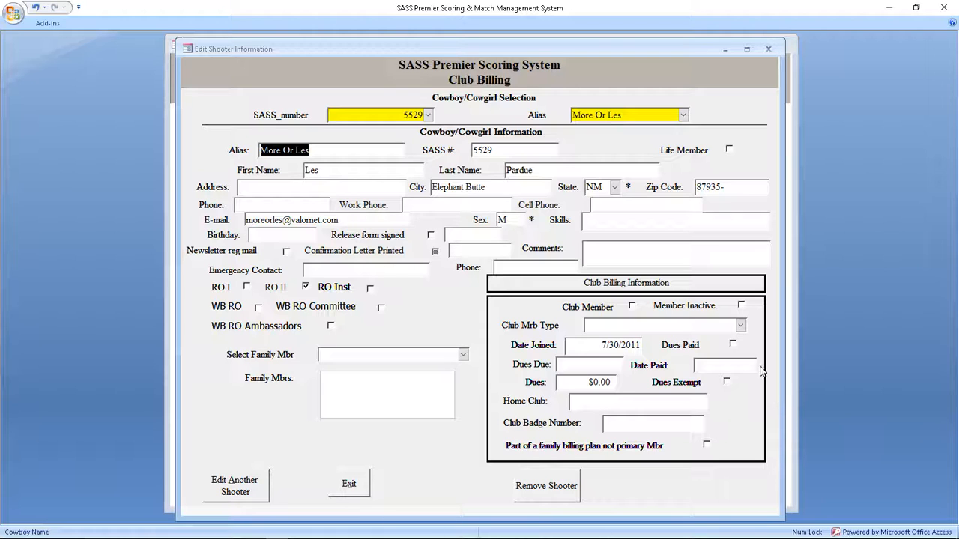
click(741, 326)
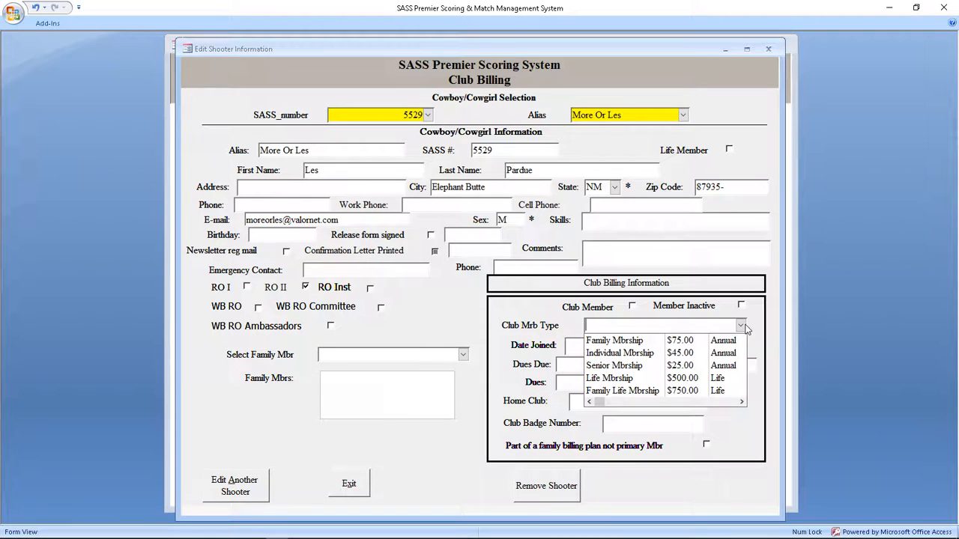
click(641, 391)
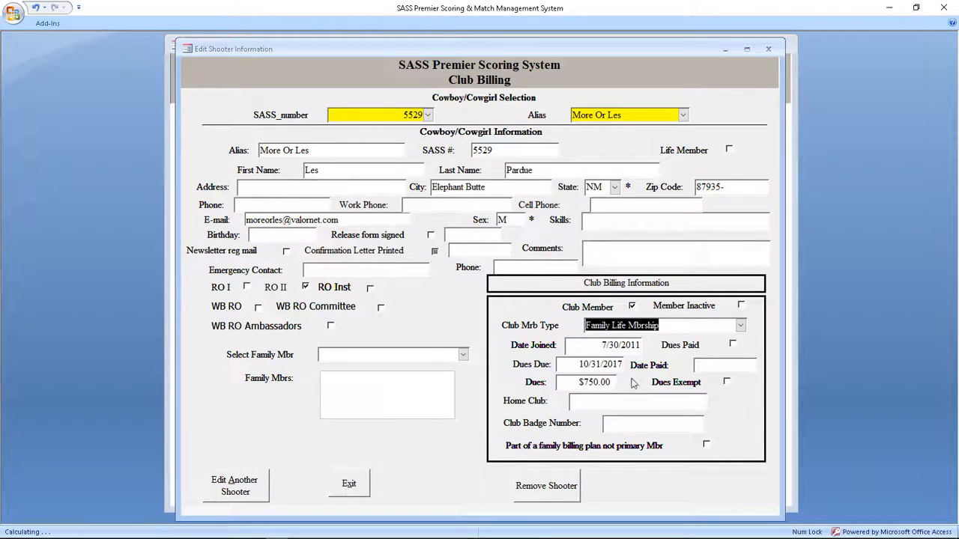
Step: Set the Family Life member's dues due date to 11/30/2016
click(620, 365)
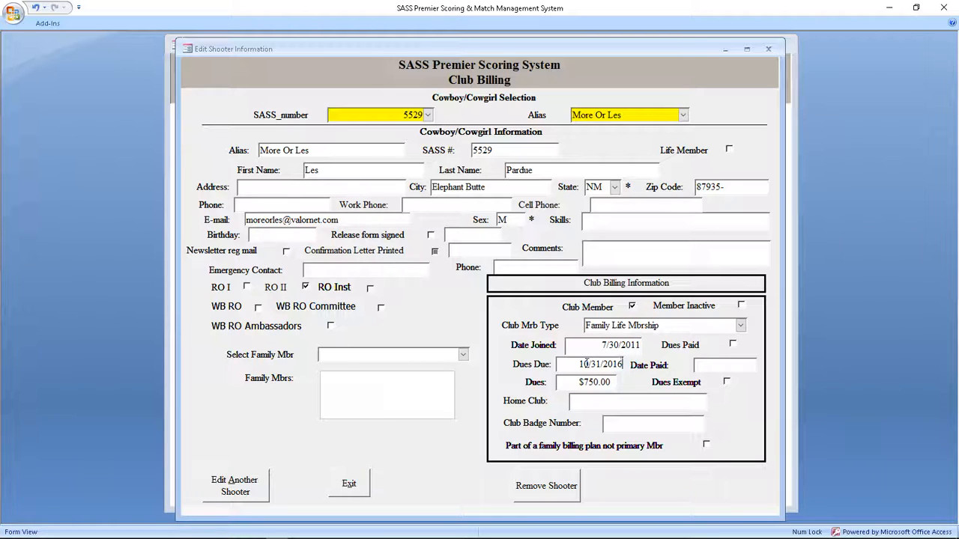
click(586, 364)
text(1)
click(565, 382)
click(480, 309)
text(30)
Step: Add a family member to the Family Life member's record by alias
key(Tab)
text(gigg)
key(Return)
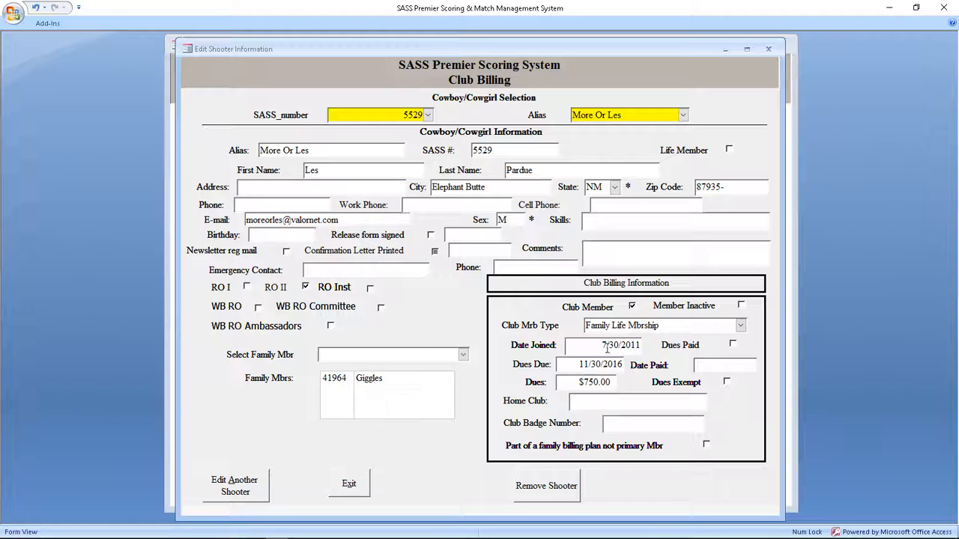
Step: Open the added family member's record, check the inherited membership type, due date and family plan setting, and close it
double_click(368, 381)
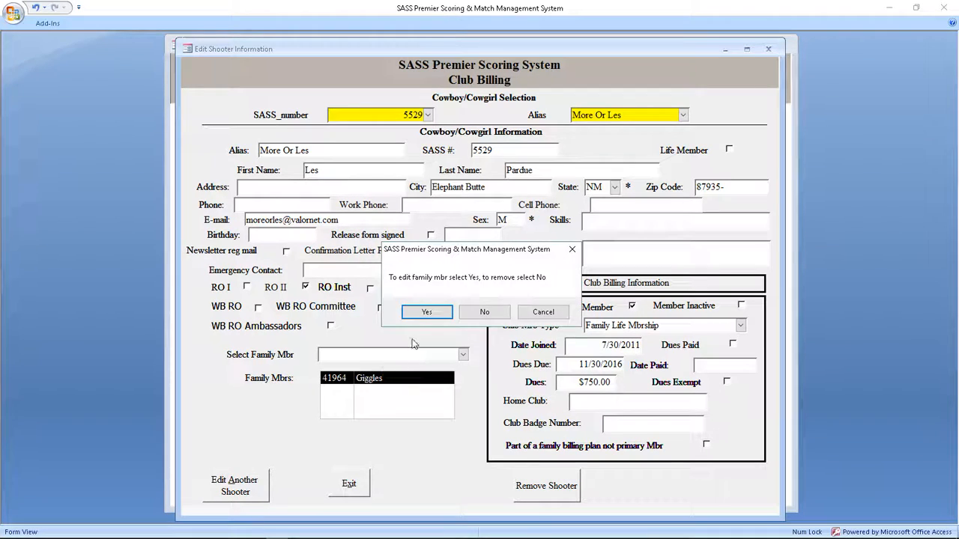
click(426, 311)
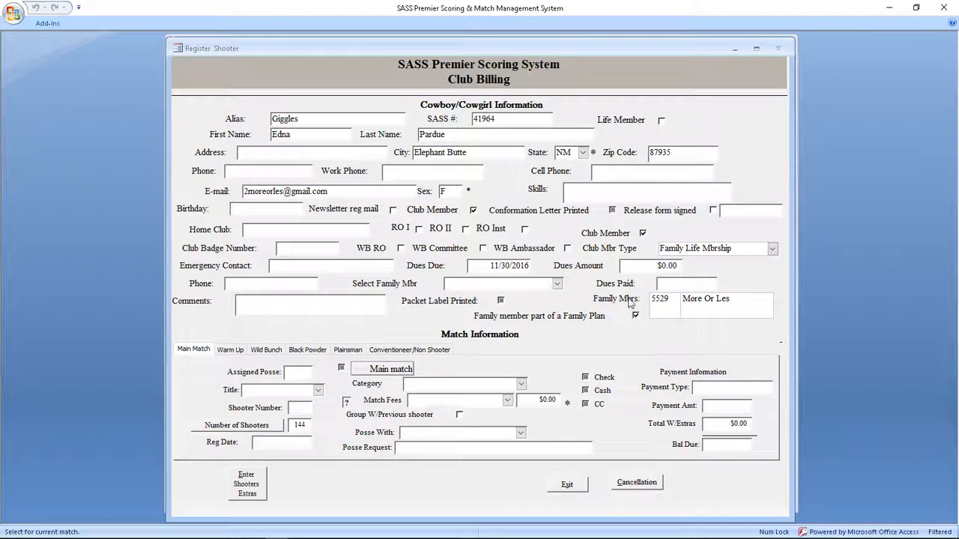
click(567, 485)
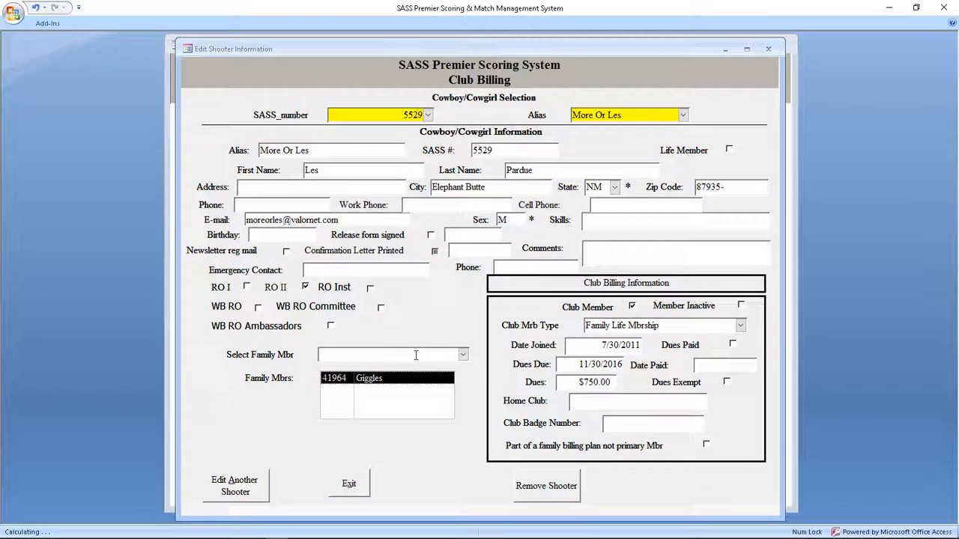
Step: Load a further shooter's record by alias and assign the Family Mbrship club membership type
click(251, 493)
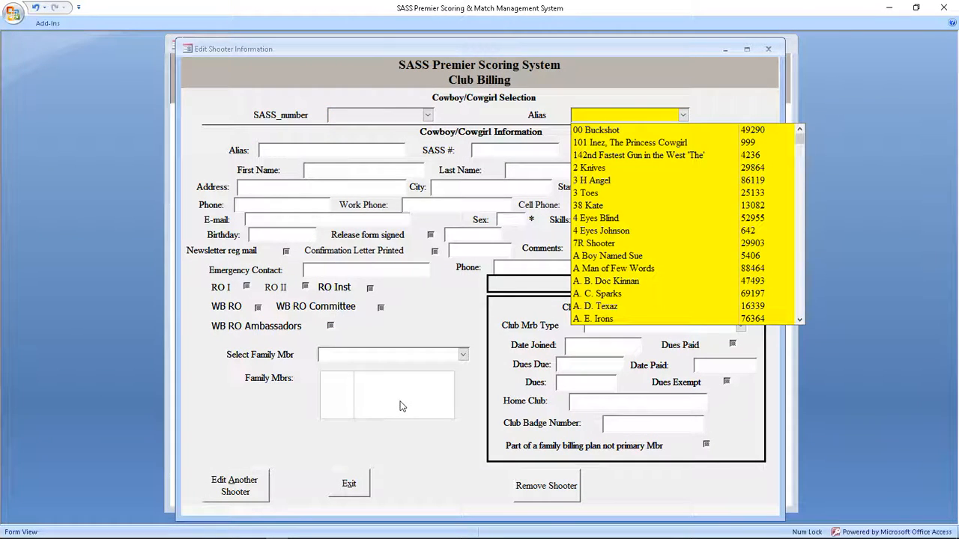
text(slow)
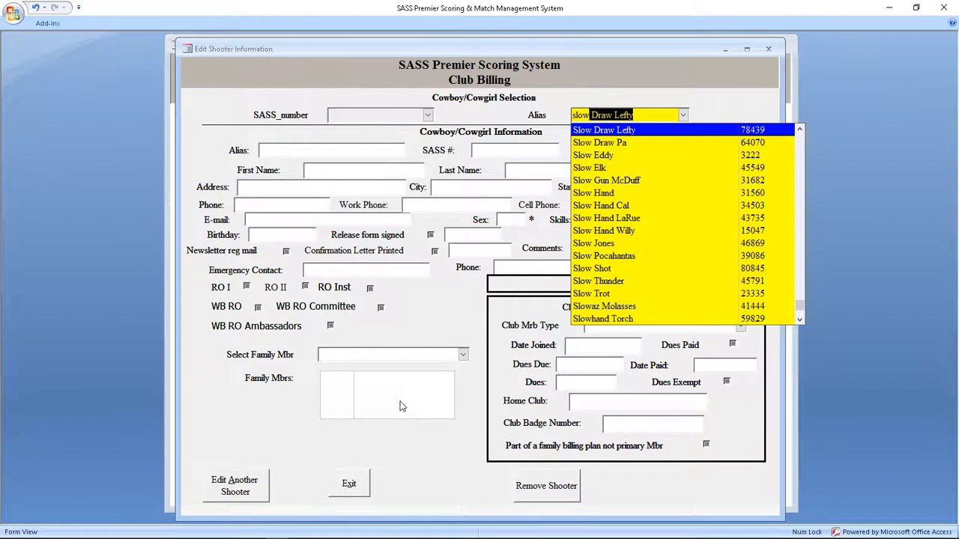
text(p)
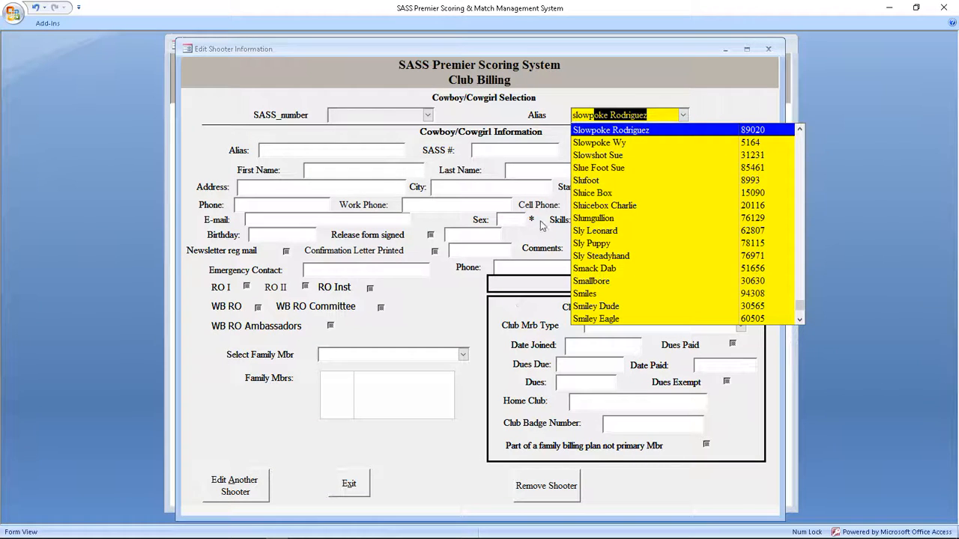
click(600, 142)
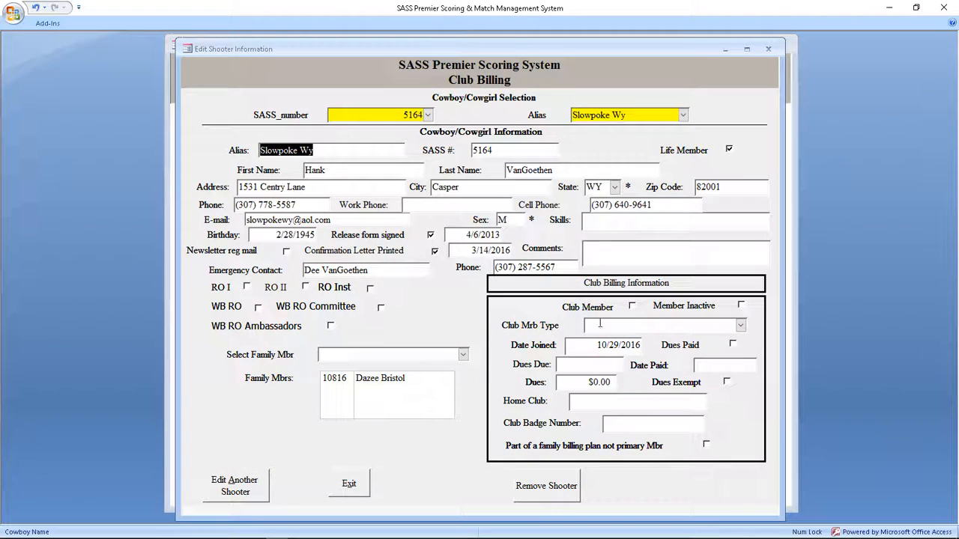
click(746, 330)
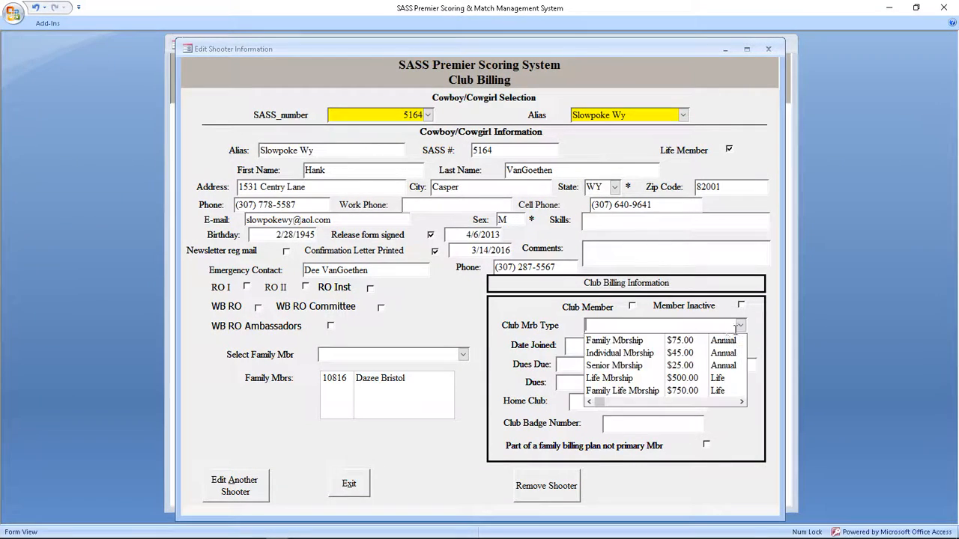
click(652, 336)
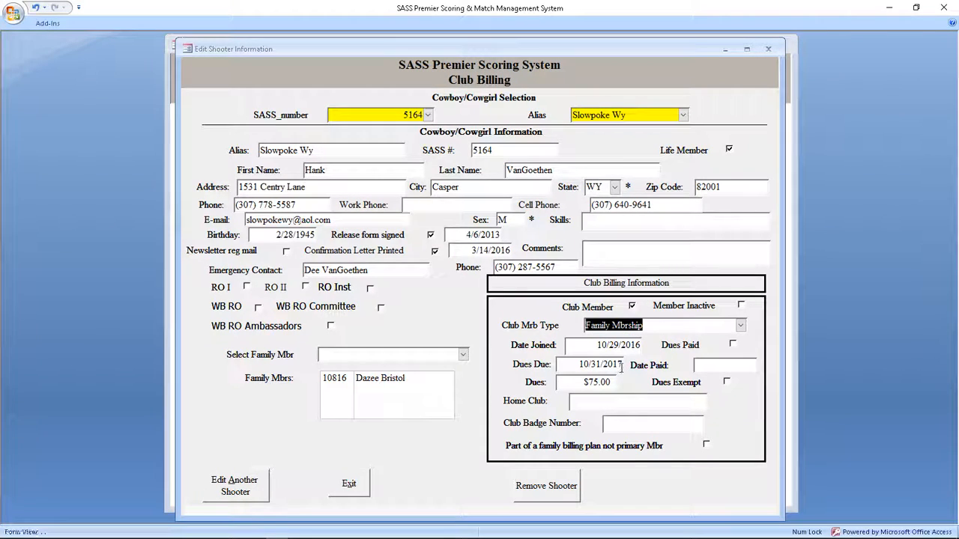
Step: Set this Family Mbrship shooter's dues due date to 11/30/2016
click(620, 364)
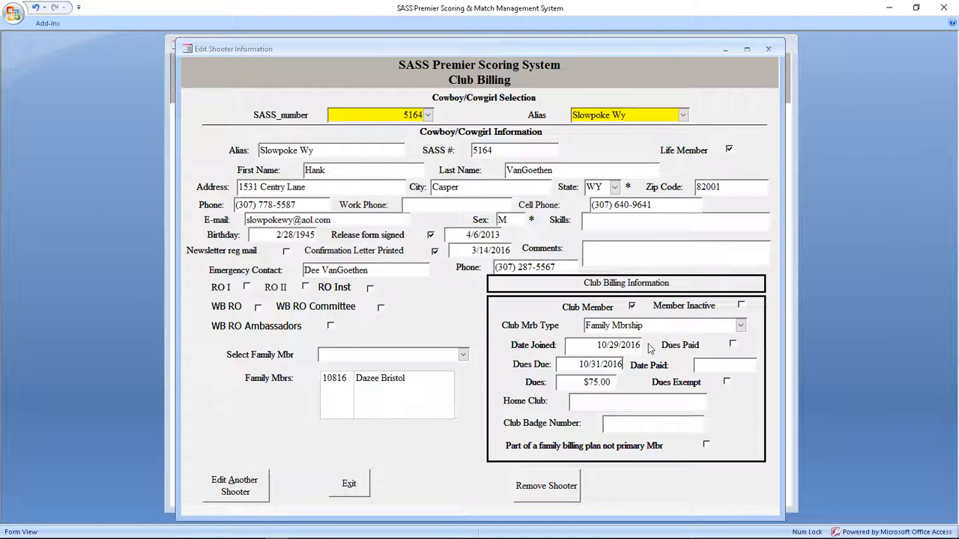
click(586, 364)
text(1/30)
Step: Load the next shooter's record by alias, the one already linked to a family member, and assign the Family Mbrship type
click(237, 491)
key(Tab)
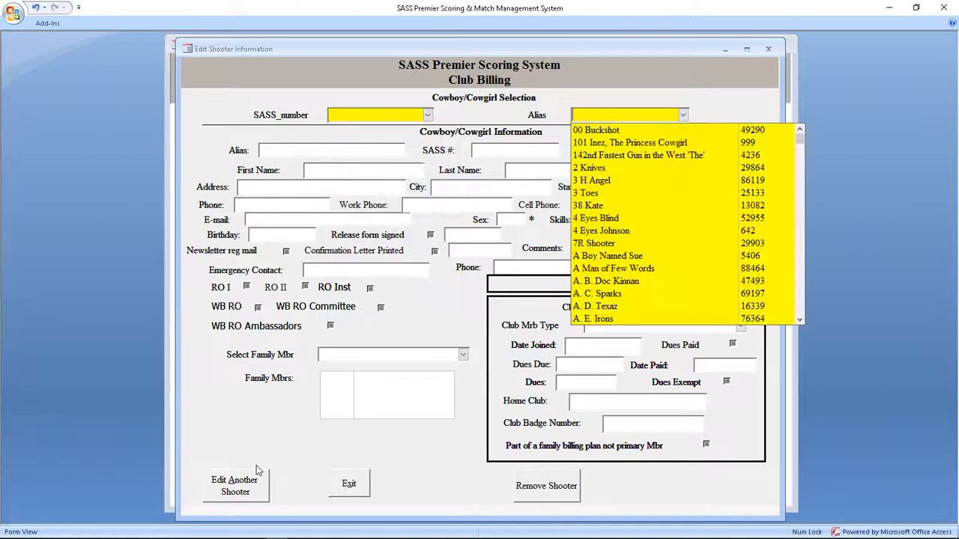
text(hawk Eye Dick)
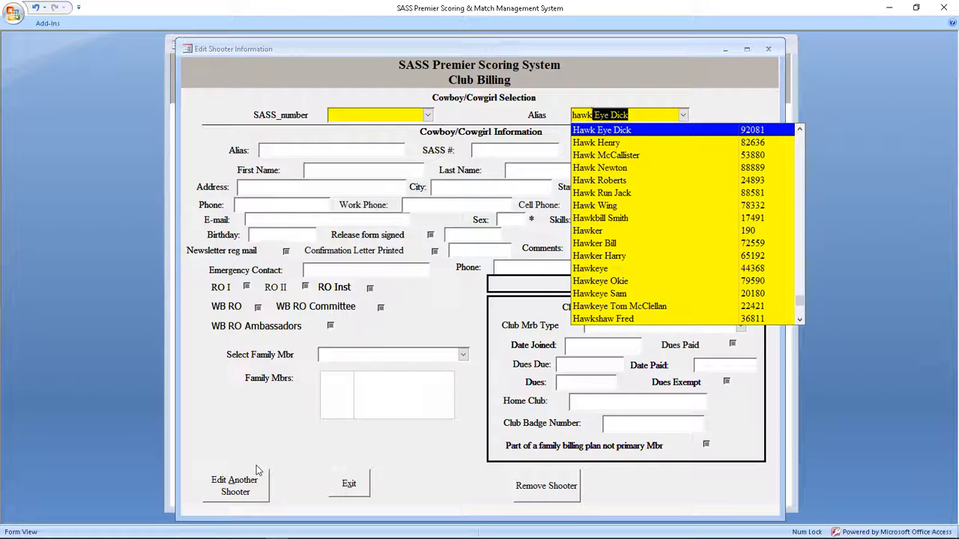
click(612, 294)
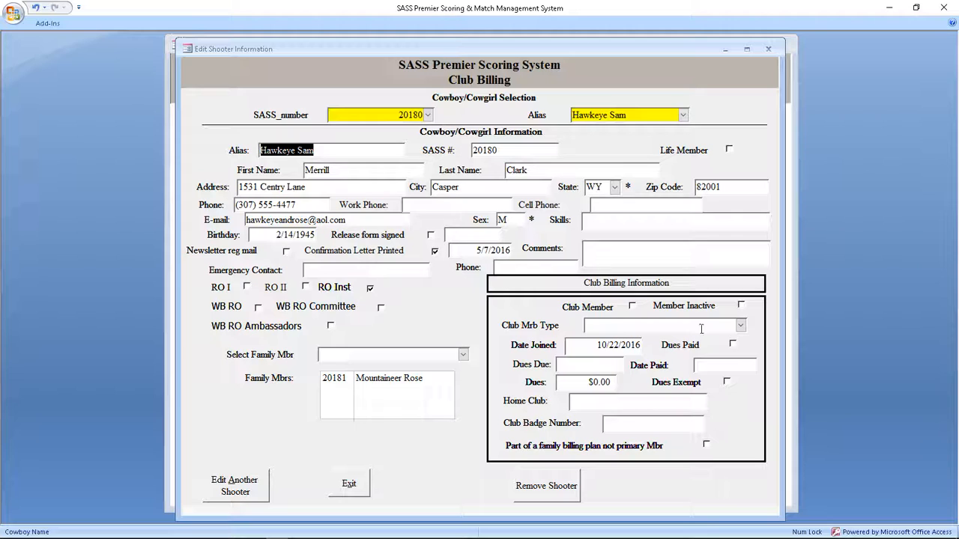
click(724, 325)
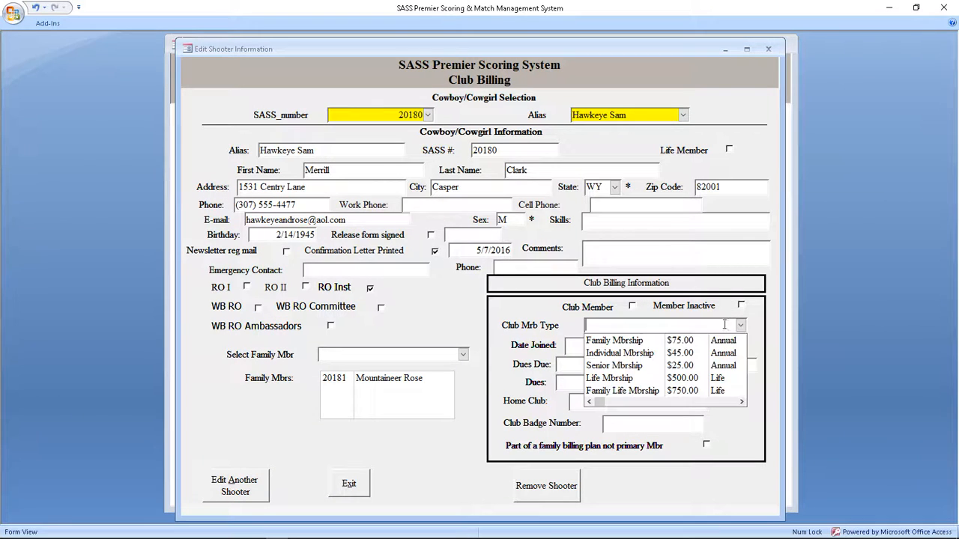
click(641, 342)
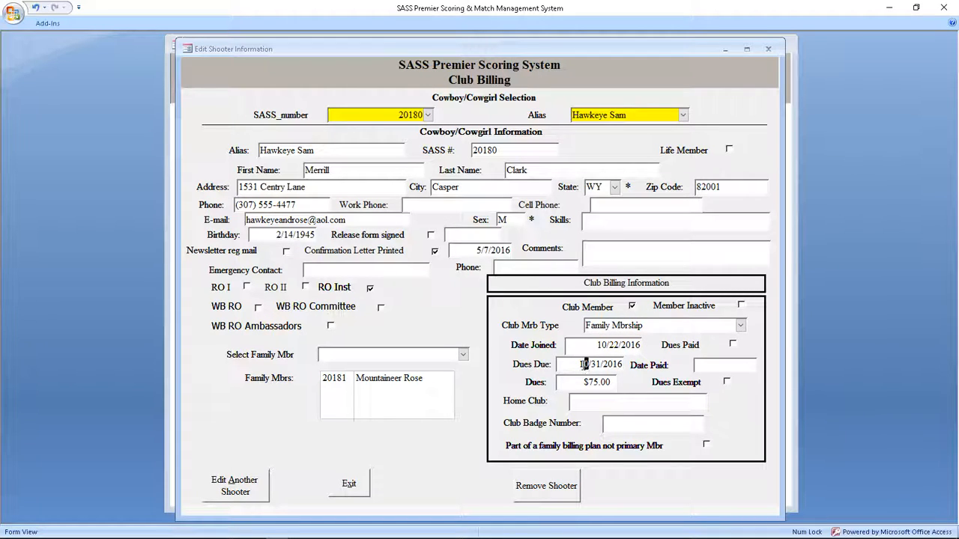
Step: Set the dues due date on the current shooter's record to 11/30/2016 and close the shooter form
text(130)
key(Tab)
click(350, 485)
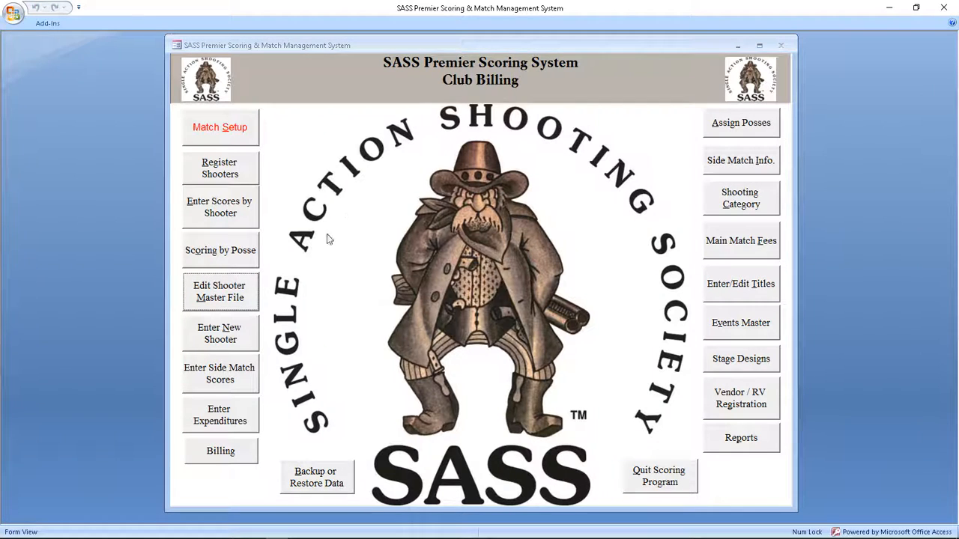
Step: Open the shooter master file for club members only, review the list of members by SASS number, and close it
click(215, 290)
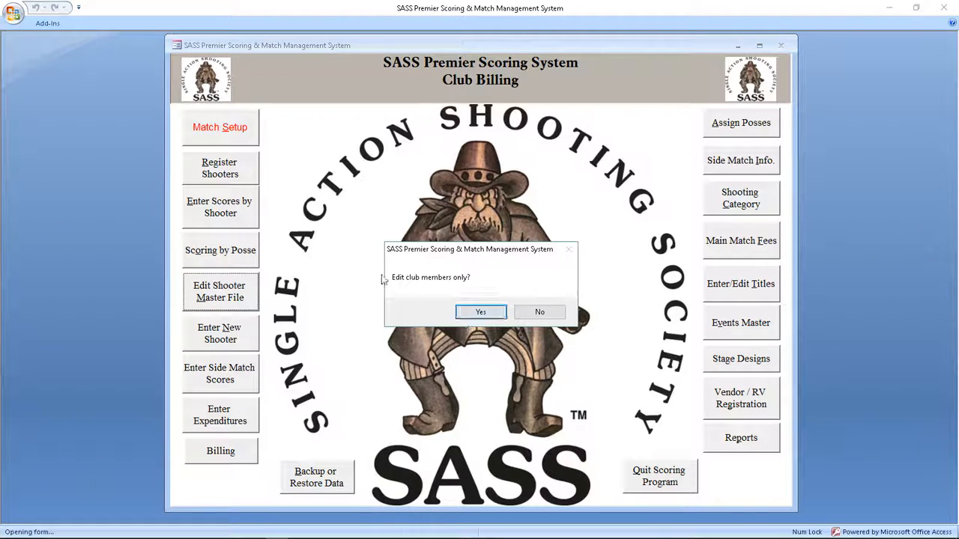
click(474, 313)
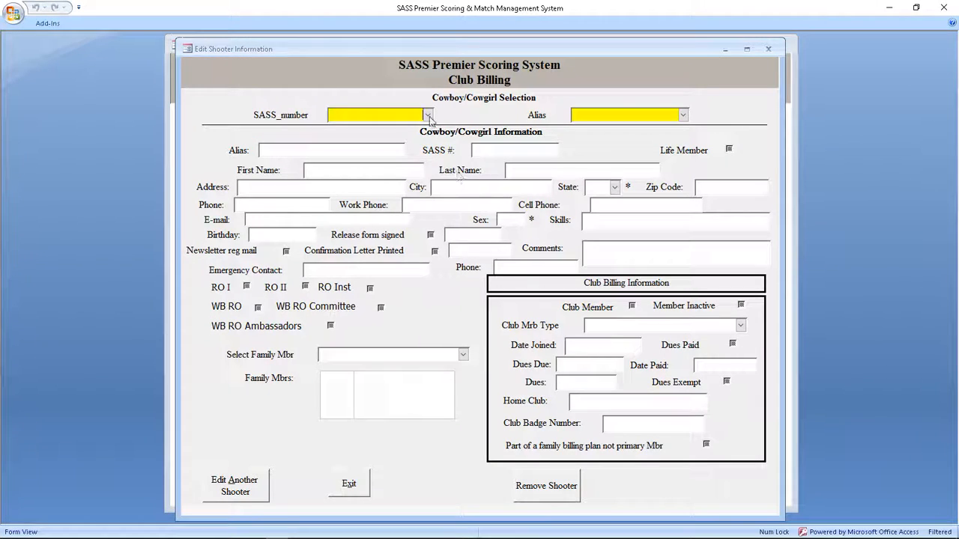
click(427, 115)
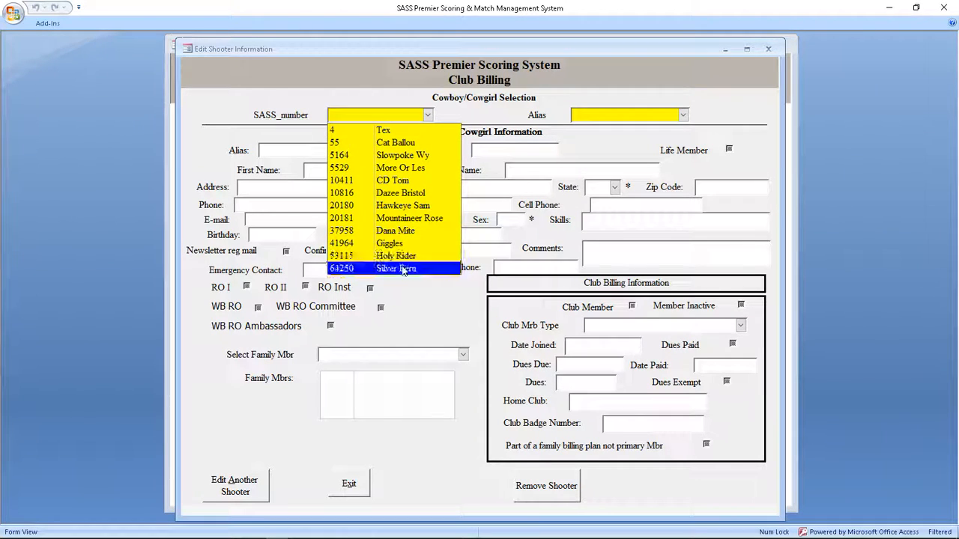
click(349, 483)
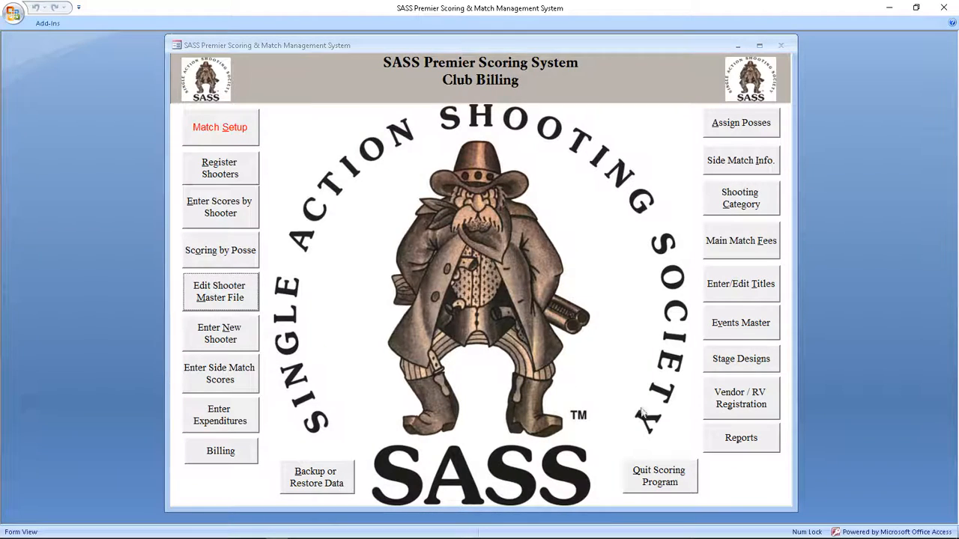
Step: Open the e-mail detail input of the Special Email report
click(737, 440)
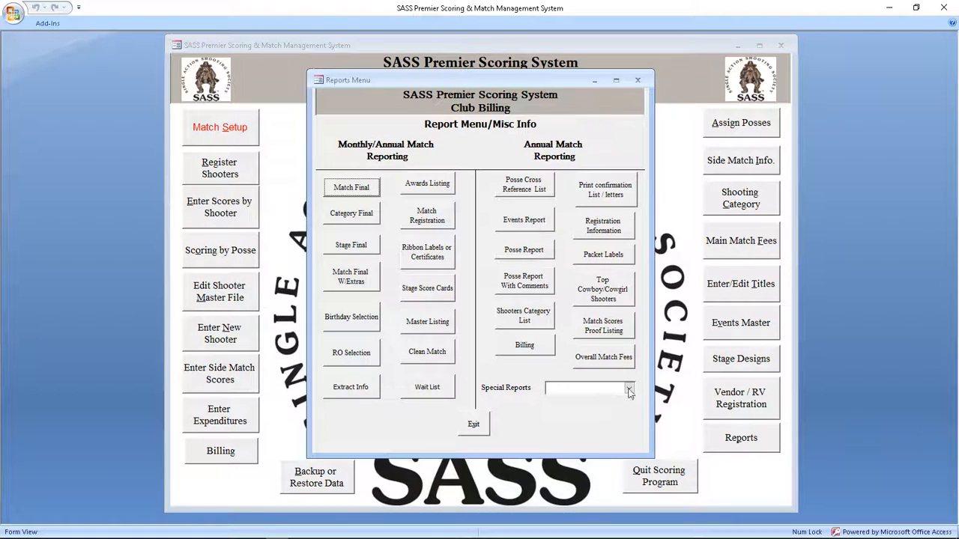
click(630, 388)
text(st)
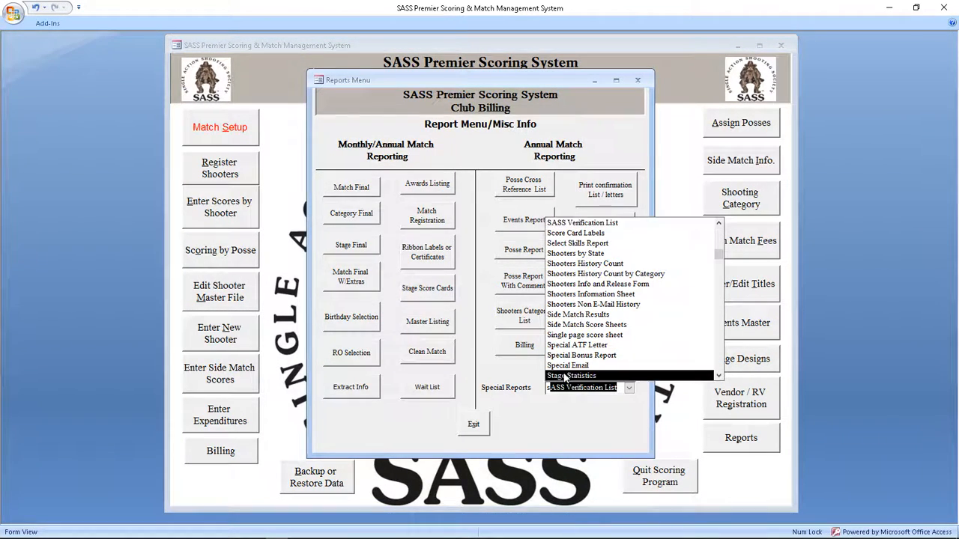
click(558, 365)
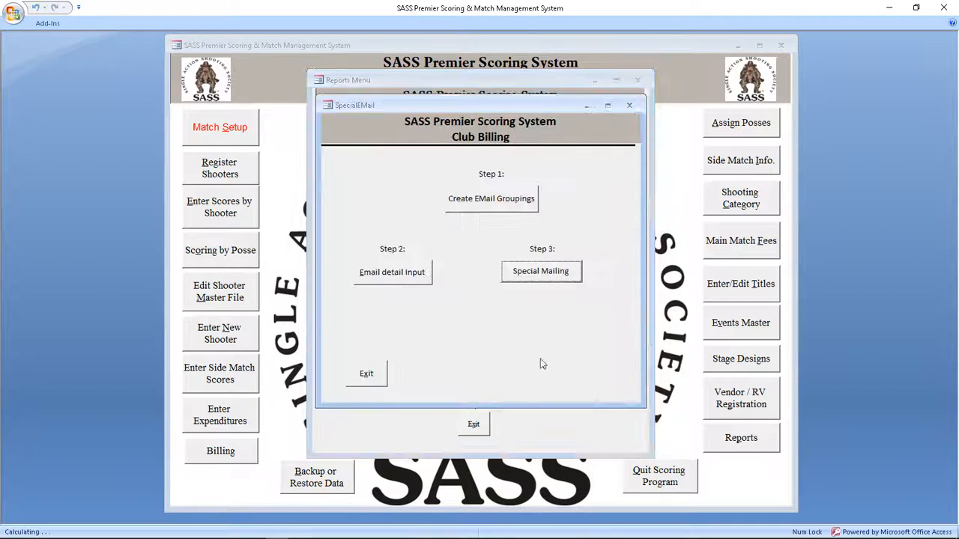
click(404, 274)
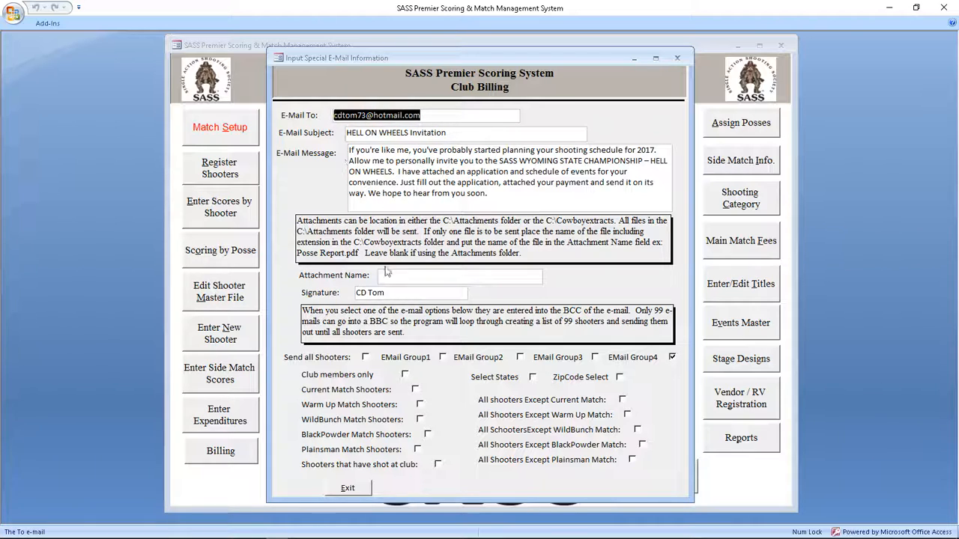
Step: Try the Club members only recipient option for the special e-mail and close the e-mail forms
click(405, 374)
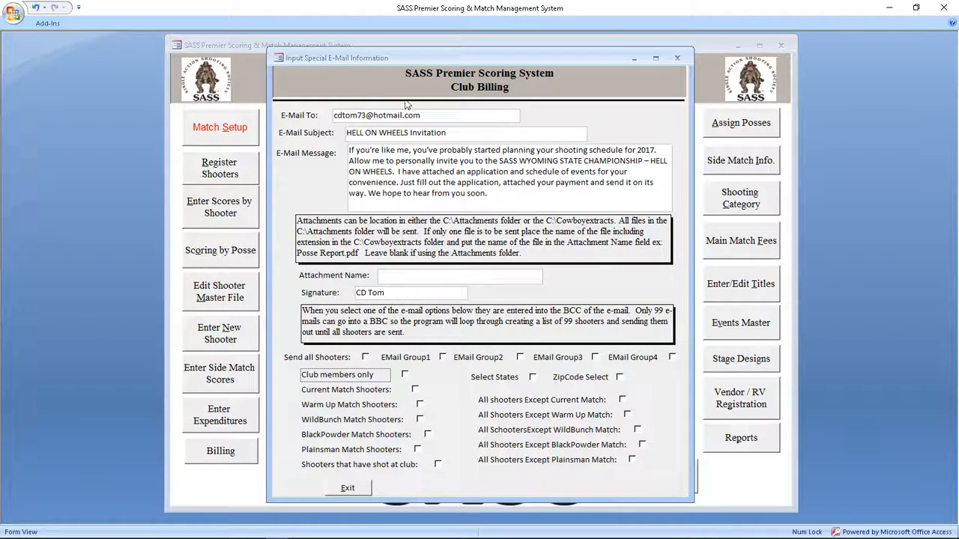
click(349, 488)
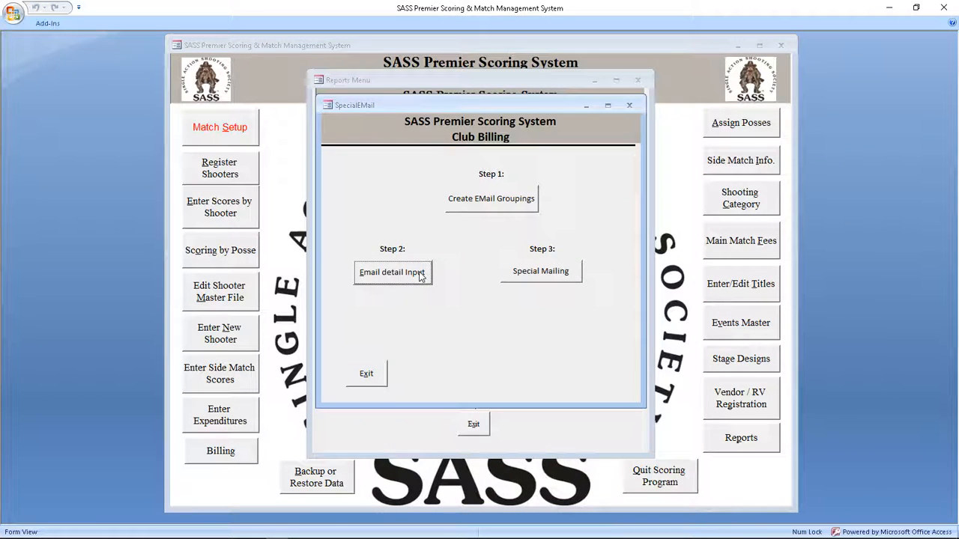
click(370, 374)
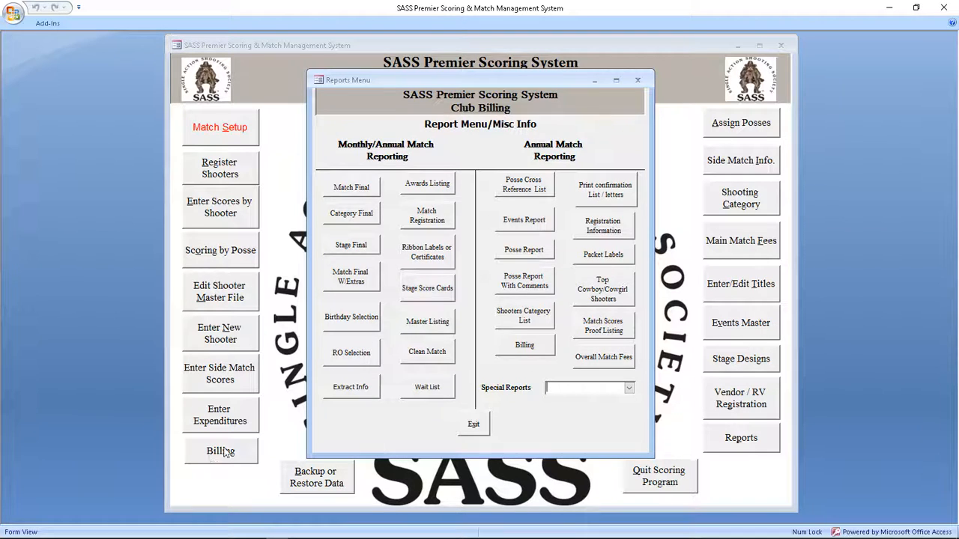
Step: Preview the complete Billing Due Report from billing maintenance, enlarge it to read the monthly amounts, and close it
click(510, 349)
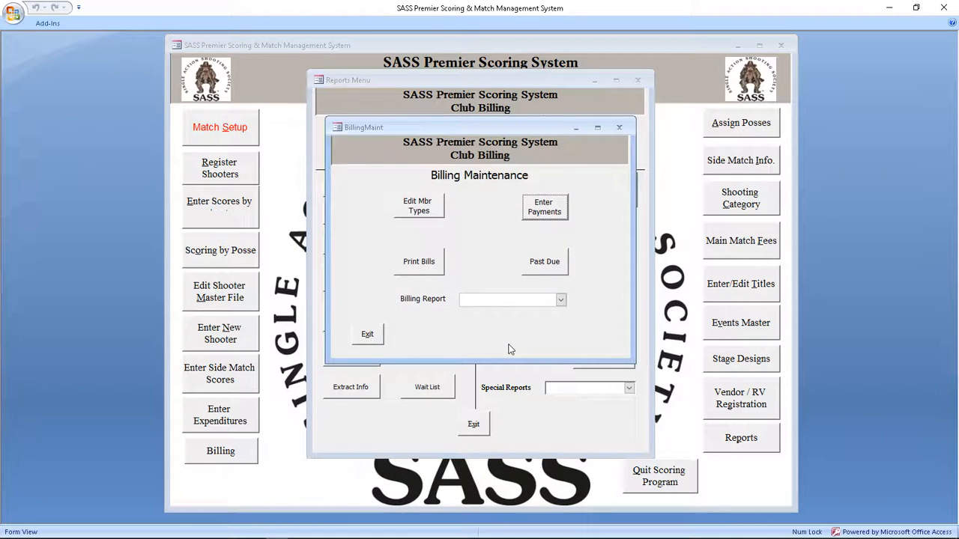
click(561, 299)
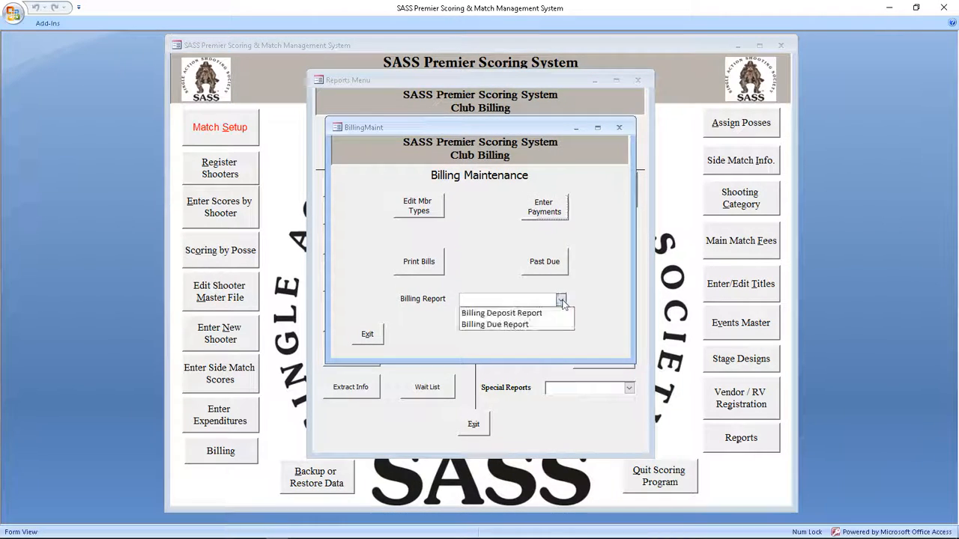
click(507, 326)
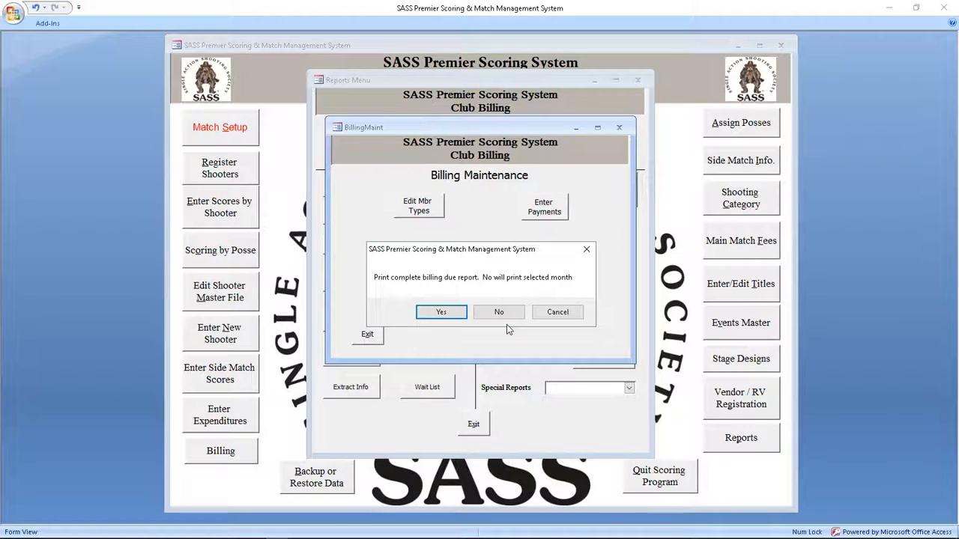
click(443, 313)
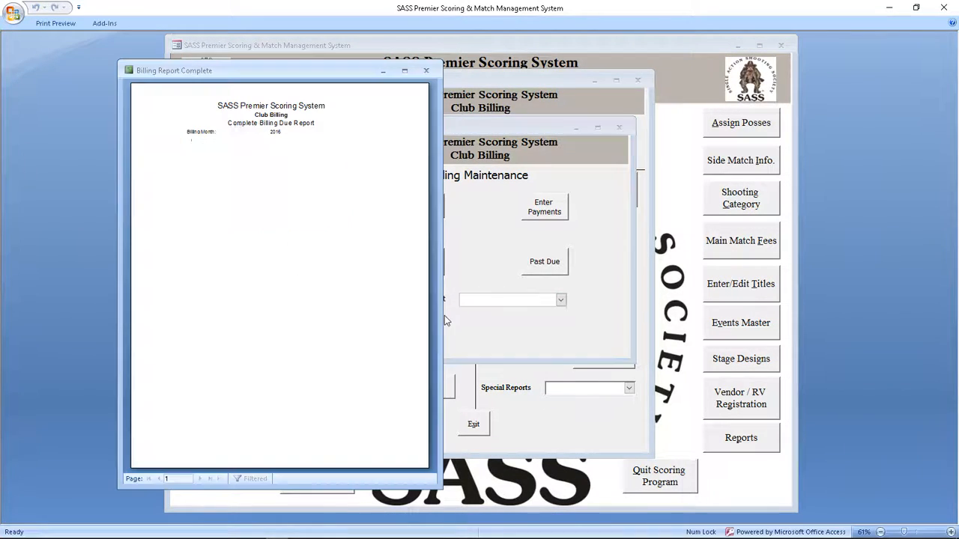
click(189, 120)
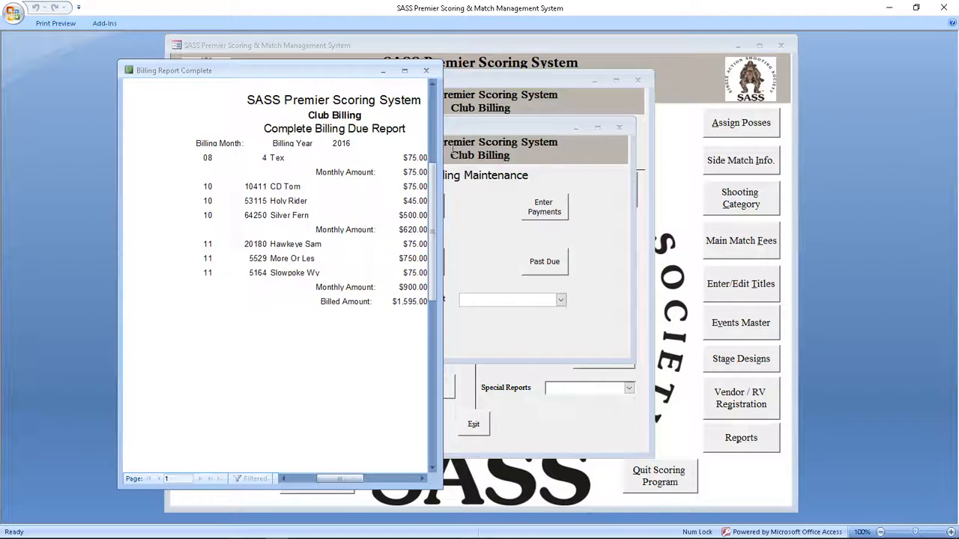
drag(442, 155, 582, 147)
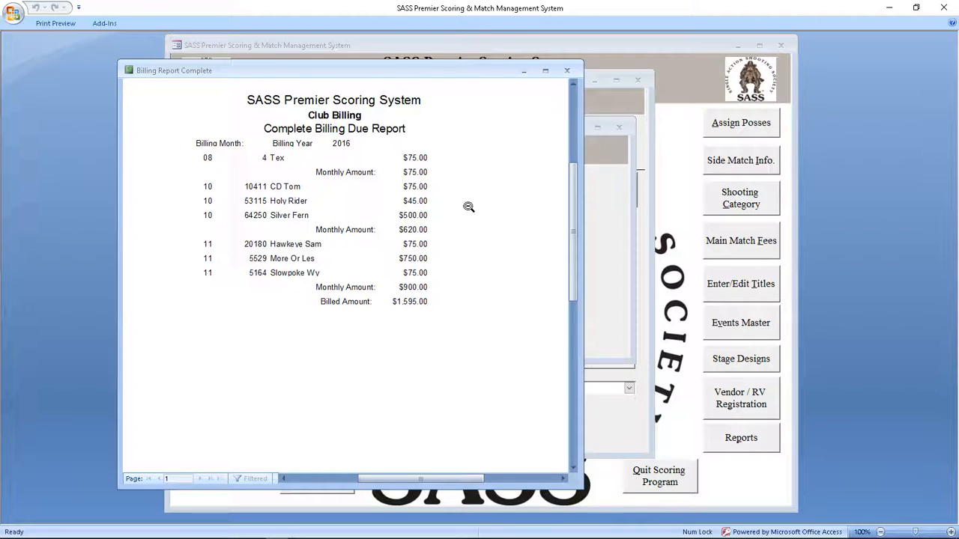
click(567, 69)
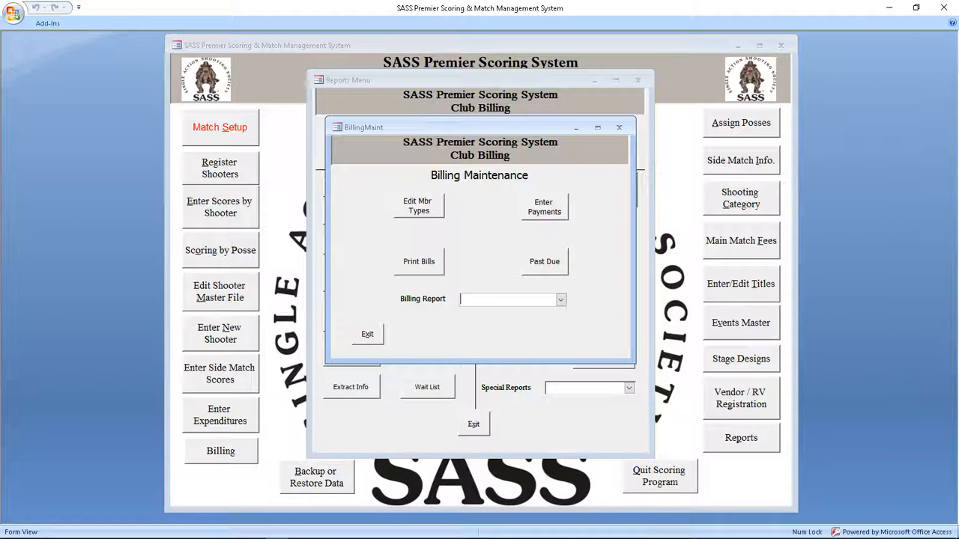
Step: Print the bills using billing letter number 2 for billing month 09 and billing year 2009
click(422, 267)
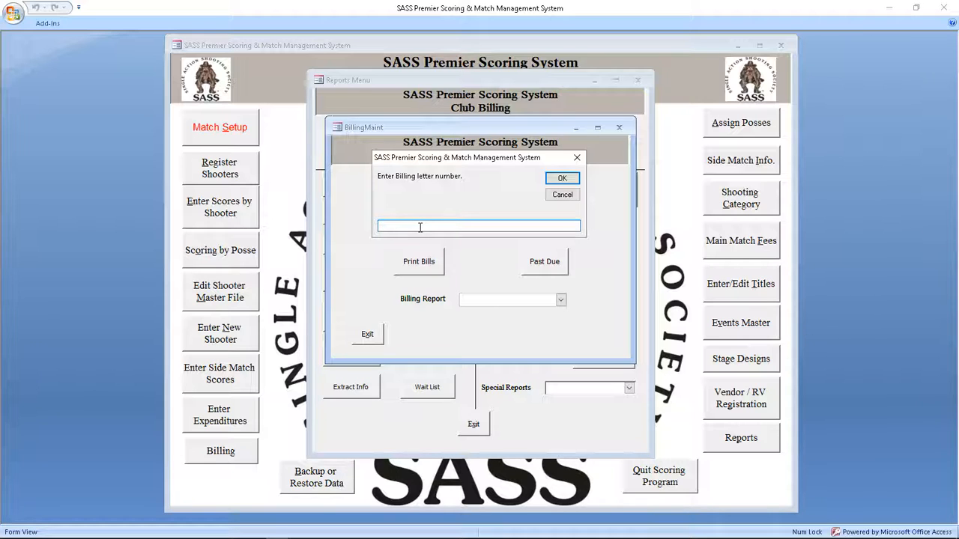
text(2)
key(Return)
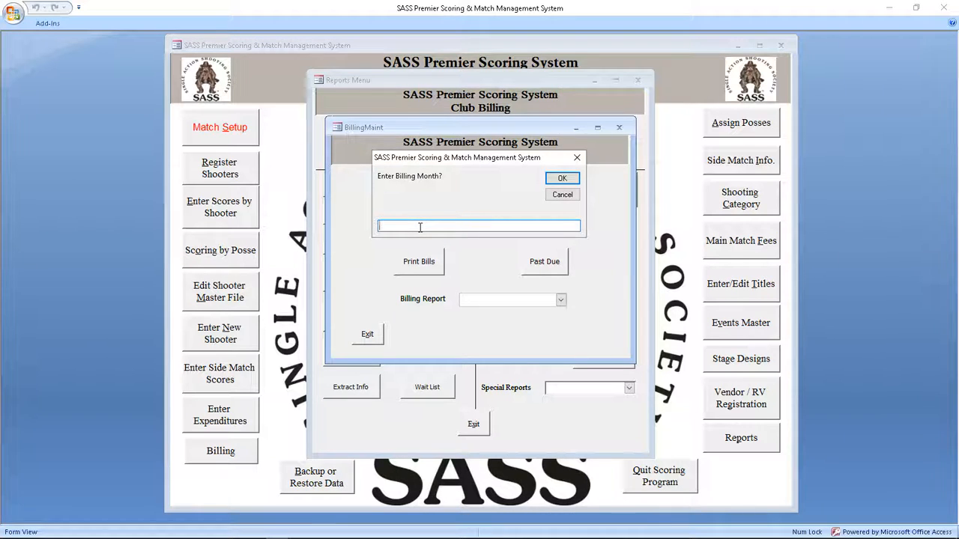
text(09)
key(Return)
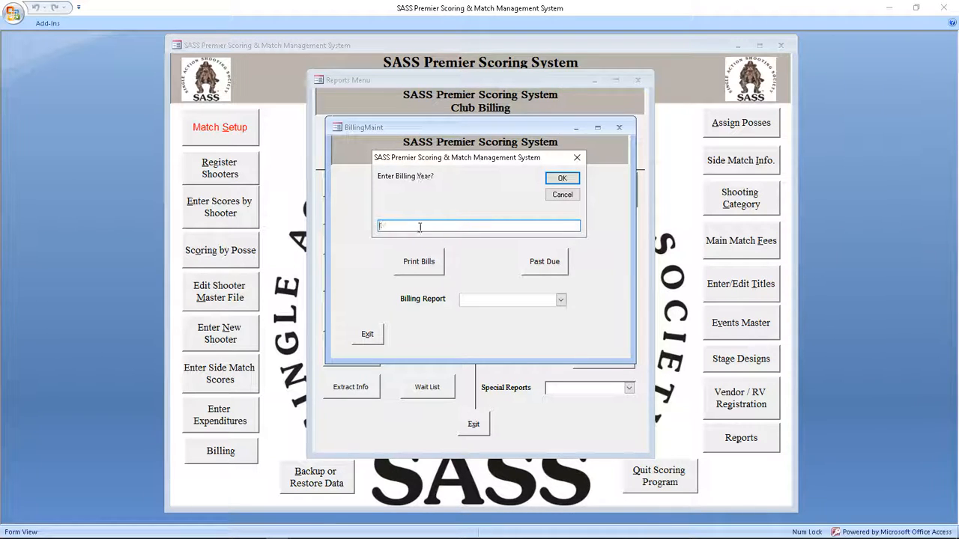
text(2009)
key(Return)
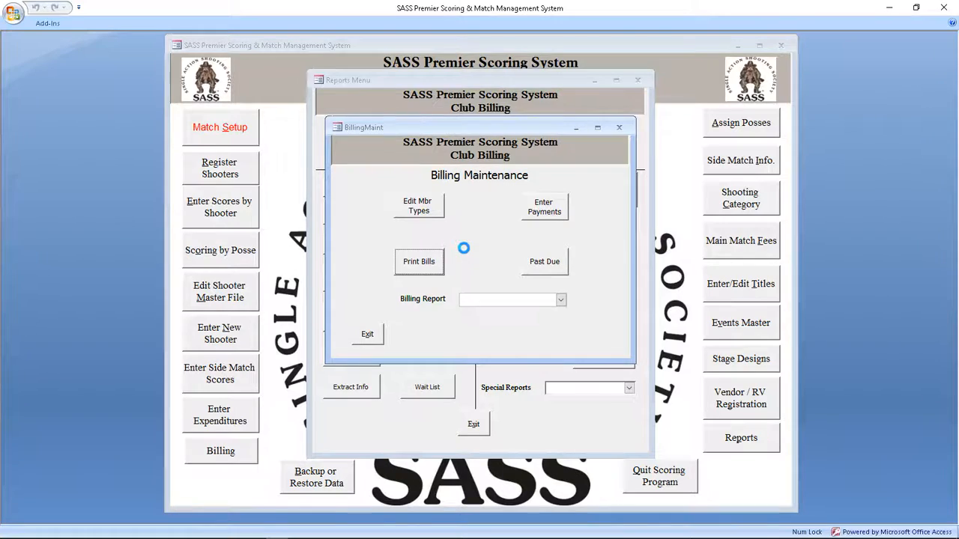
Step: Switch to the waiting Microsoft Word prompt and allow the ClubBilling.txt data to be placed in the billing letter
key(super+Tab)
click(656, 223)
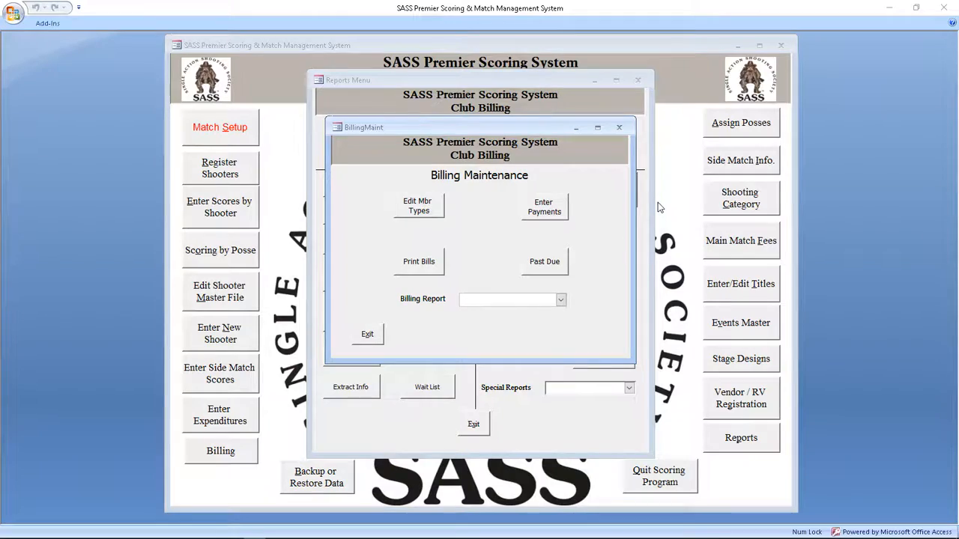
key(super+Tab)
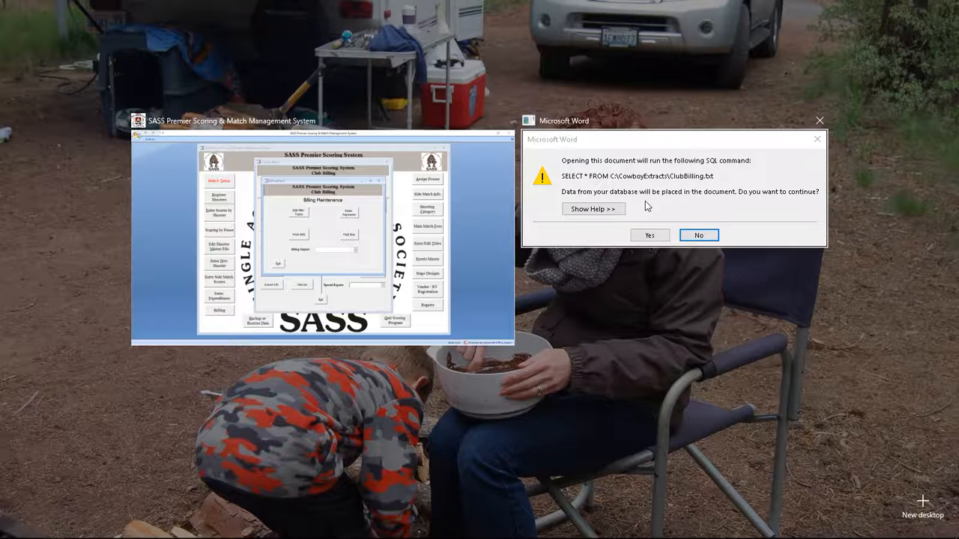
click(645, 202)
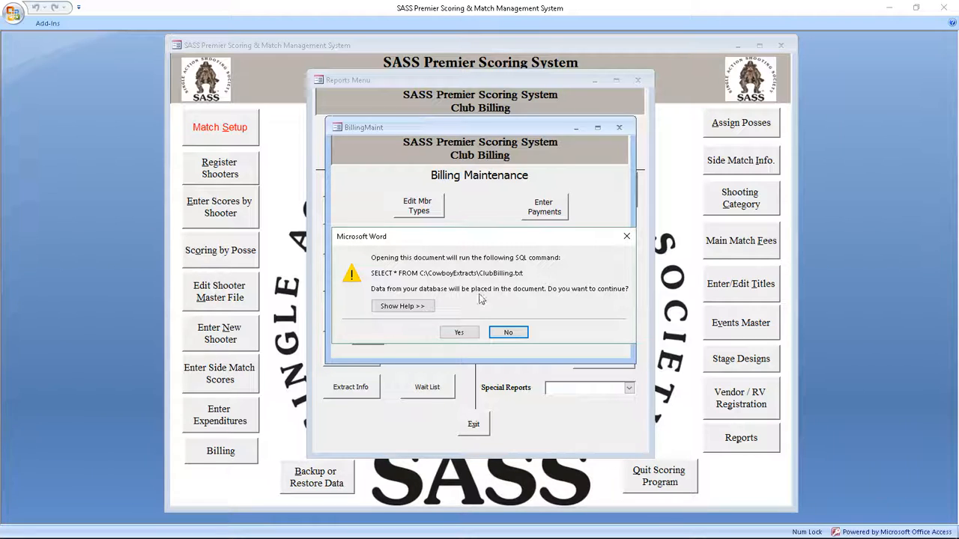
click(459, 332)
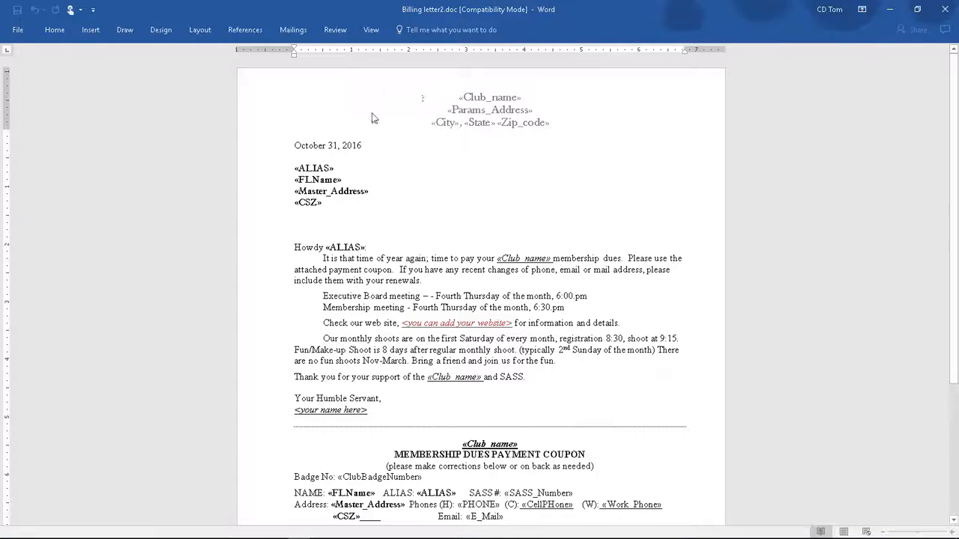
Step: Start the Step-by-Step Mail Merge Wizard for Billing letter2.doc
click(293, 29)
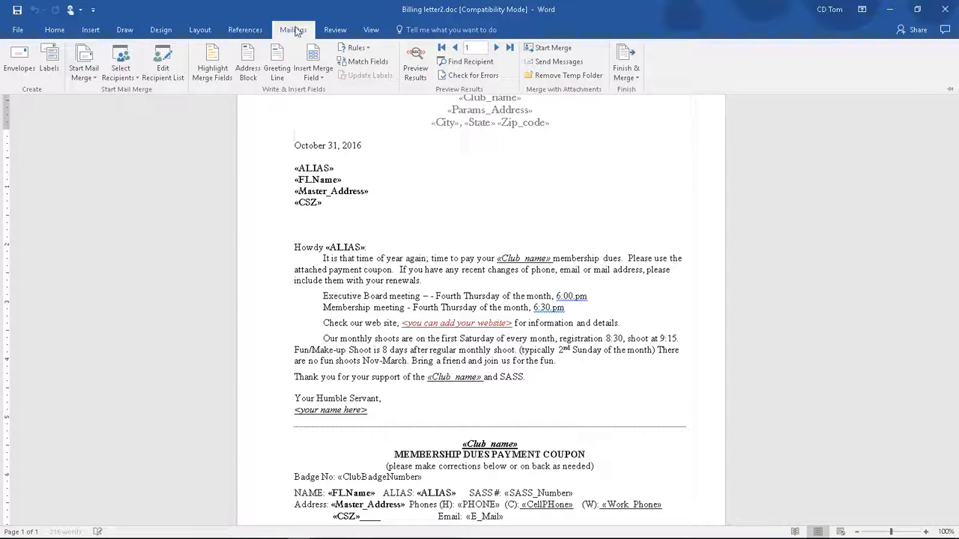
click(86, 69)
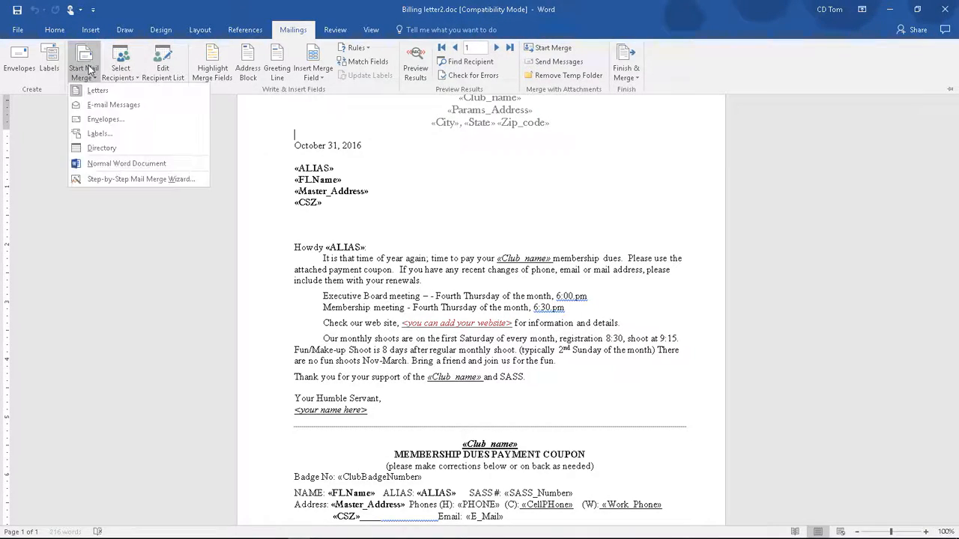
click(115, 179)
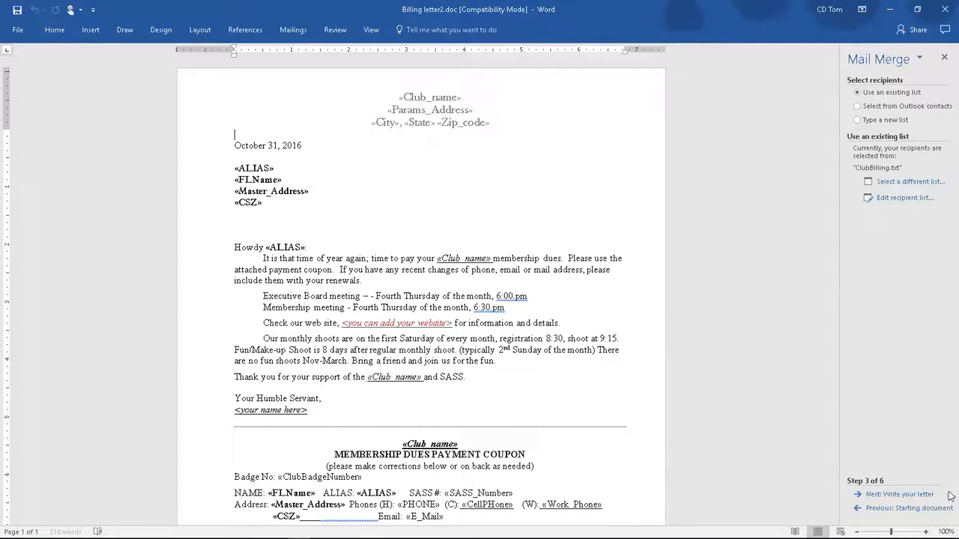
Step: Advance the mail merge to the letter preview, read the merged billing letter through its payment coupon, and close Billing letter2.doc without saving
click(891, 495)
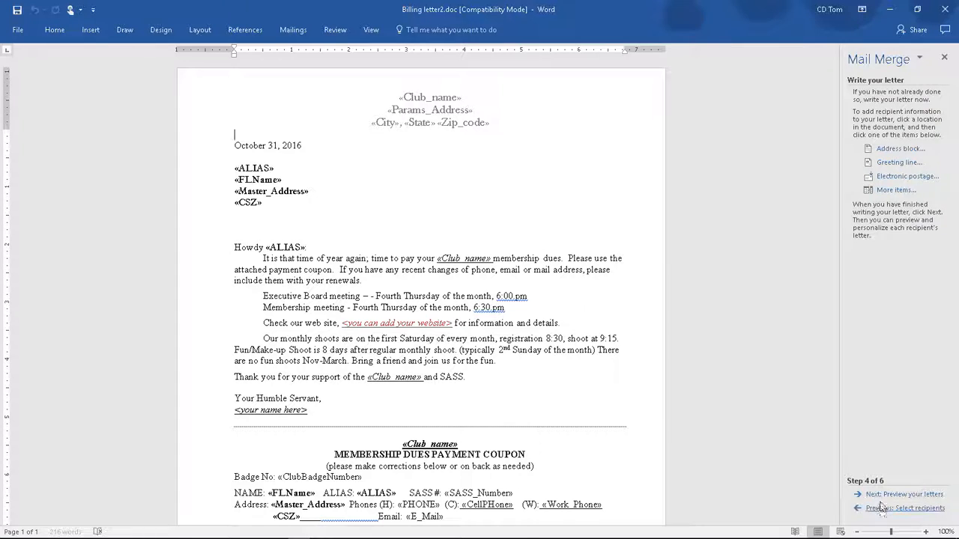
click(878, 495)
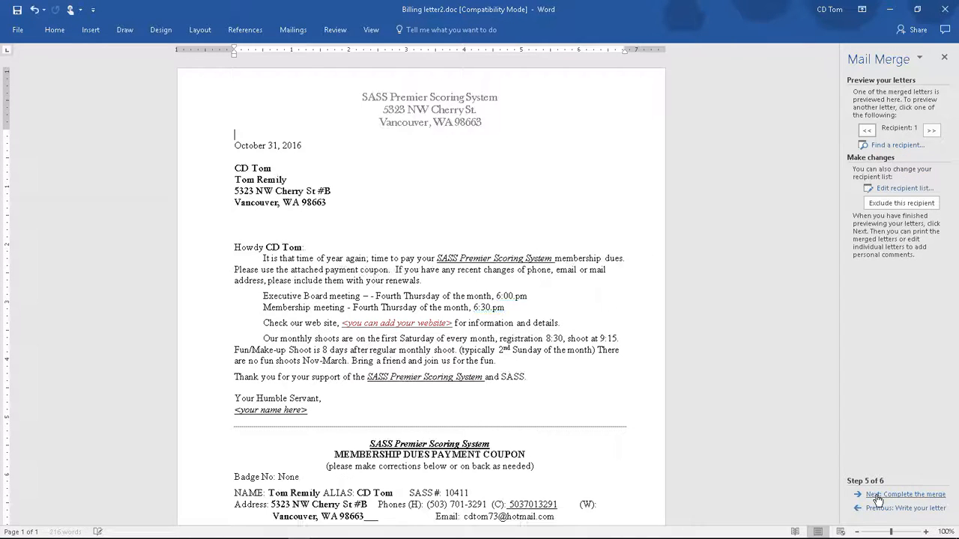
scroll(423, 243, down, 1)
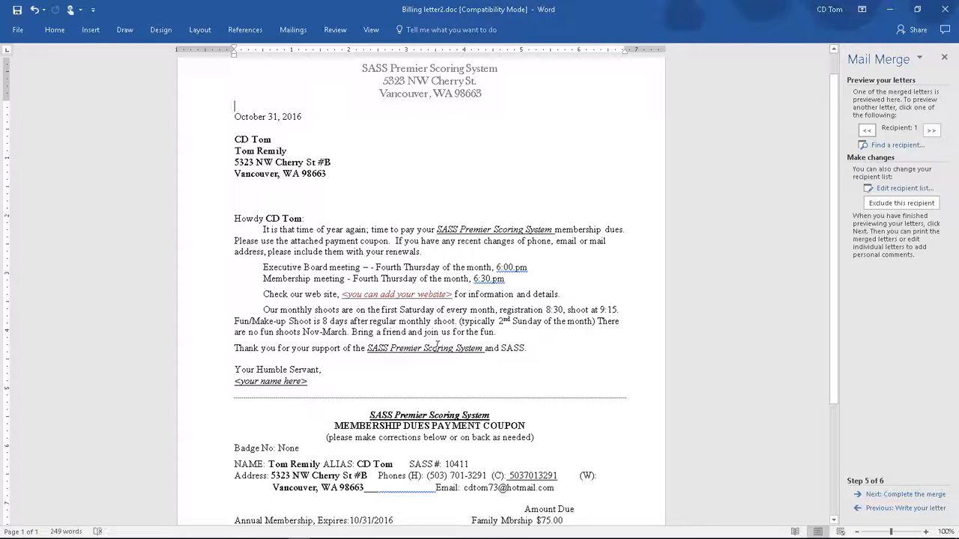
scroll(416, 347, down, 5)
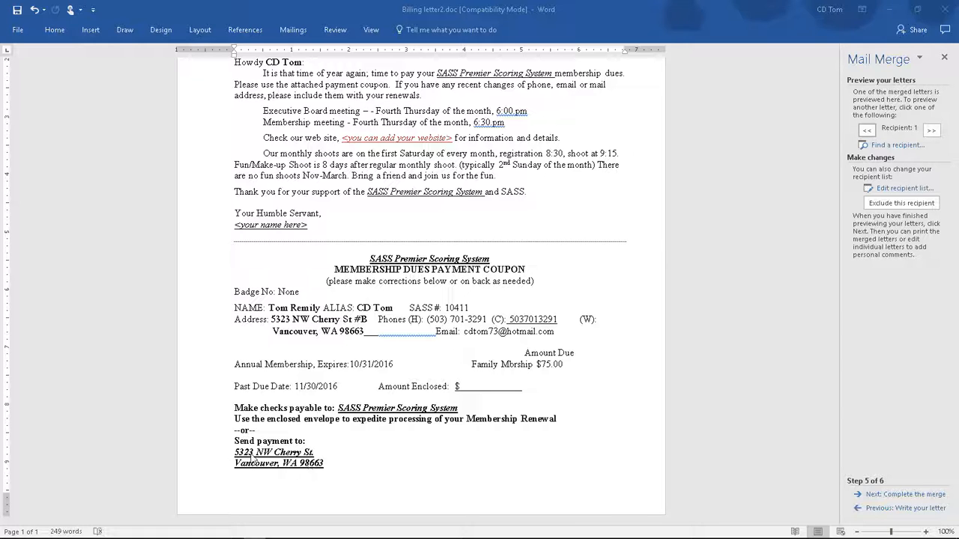
scroll(363, 400, up, 3)
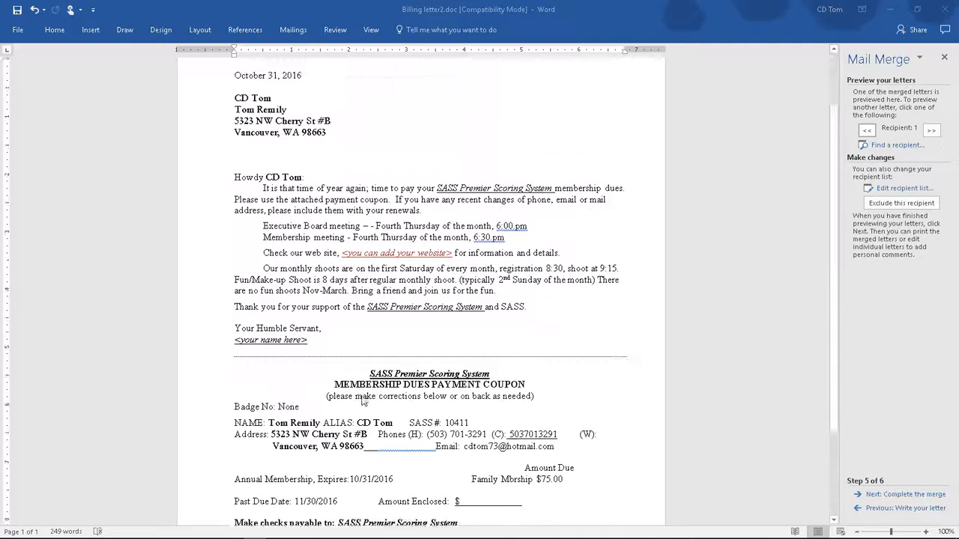
scroll(362, 401, up, 2)
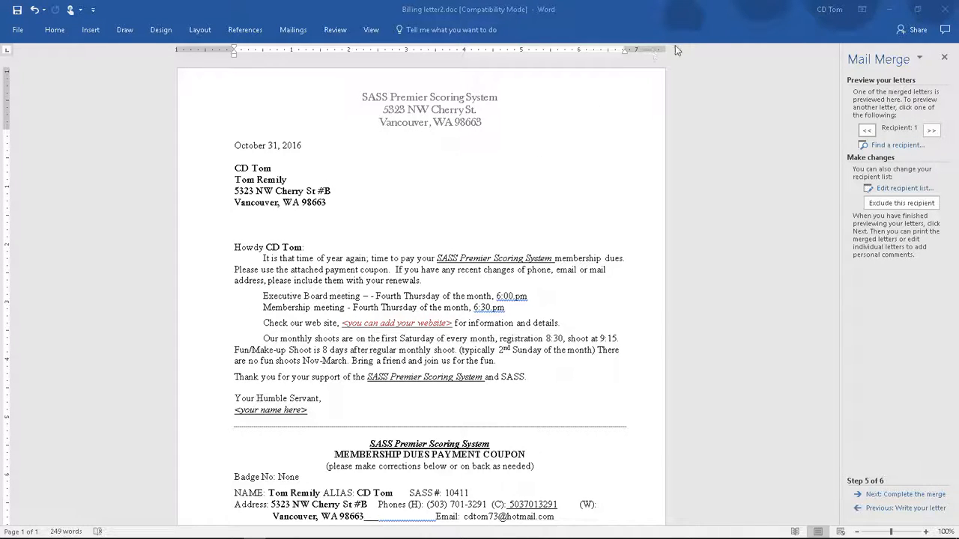
click(945, 10)
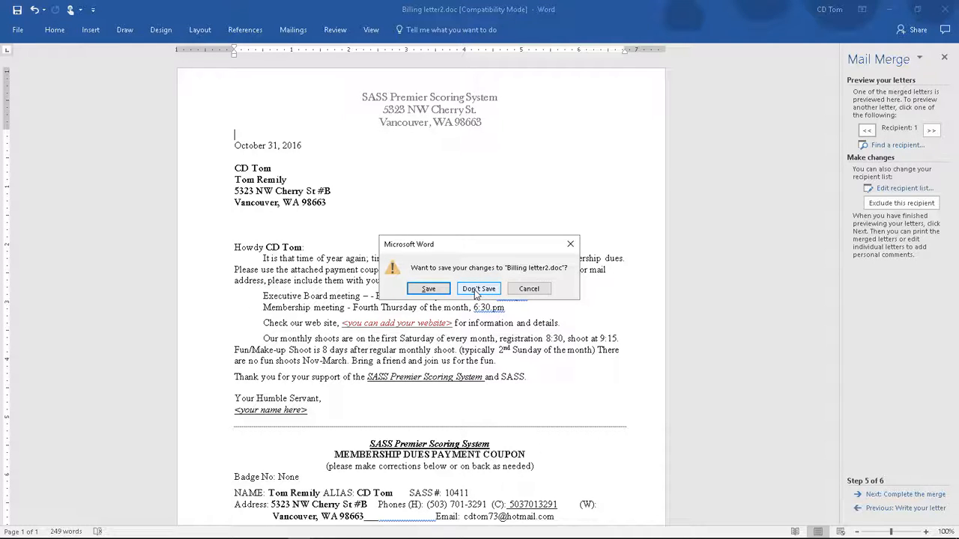
click(476, 289)
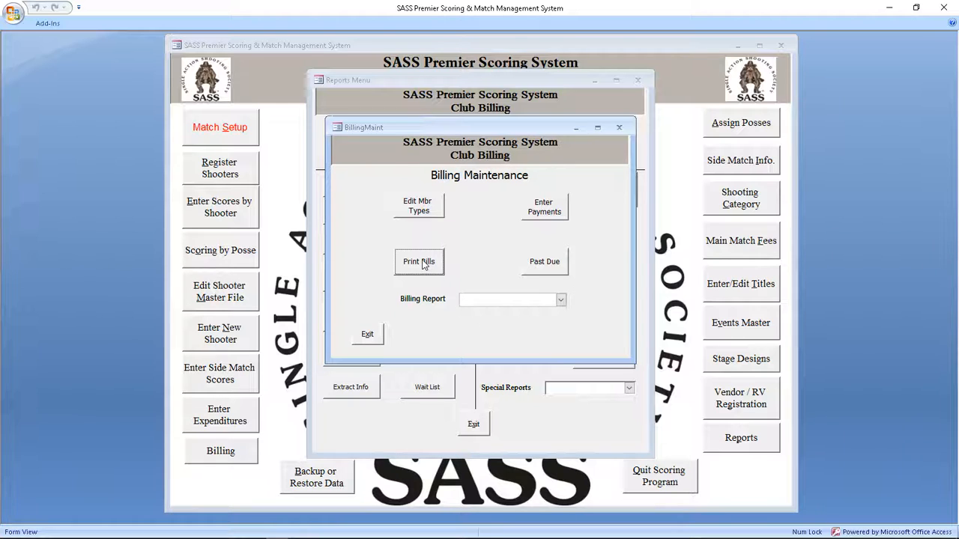
Step: View the payment entry list from billing maintenance and return to the main menu
click(547, 211)
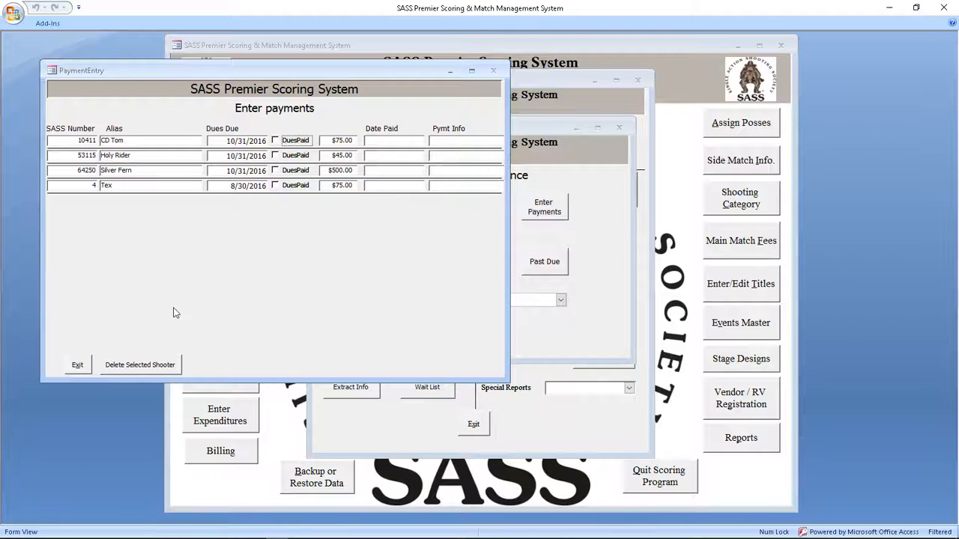
click(77, 365)
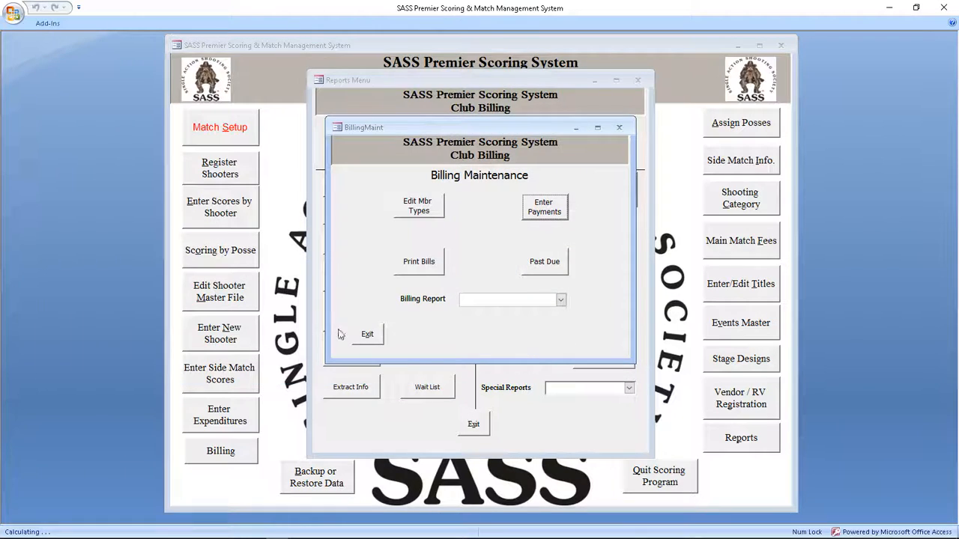
click(368, 335)
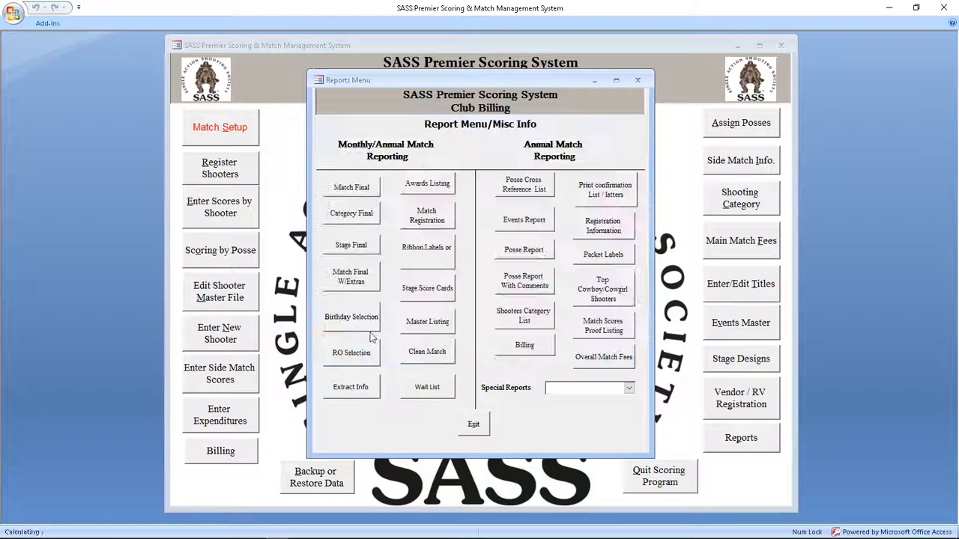
click(474, 423)
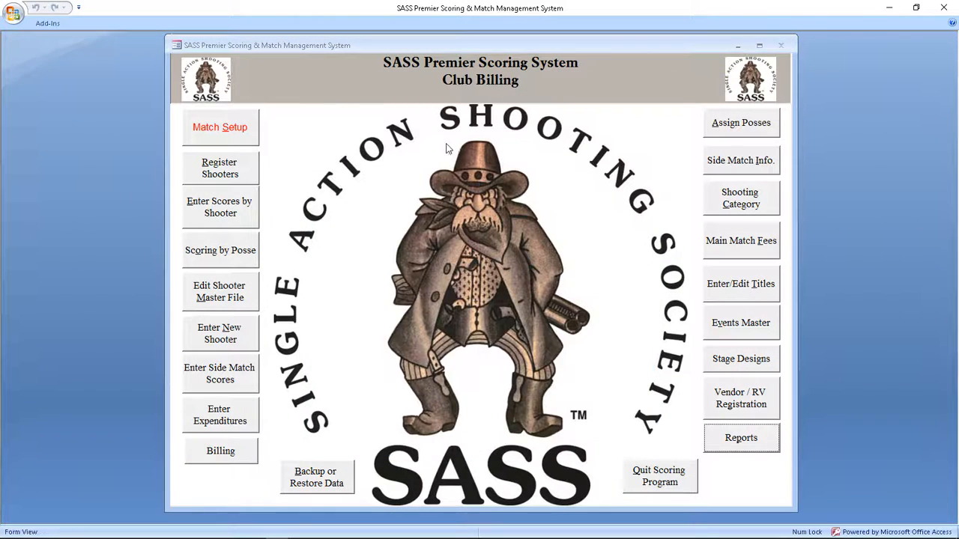
Step: Register the Family Mbrship shooter with dues due 8/30/2016 for the main match, using the Family Shoot (2 shooters) match fee
click(220, 173)
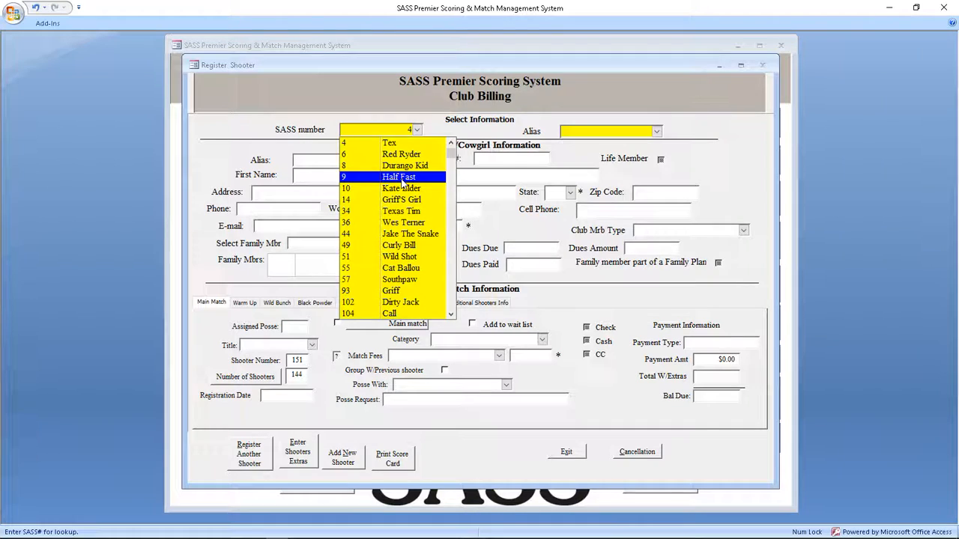
key(Return)
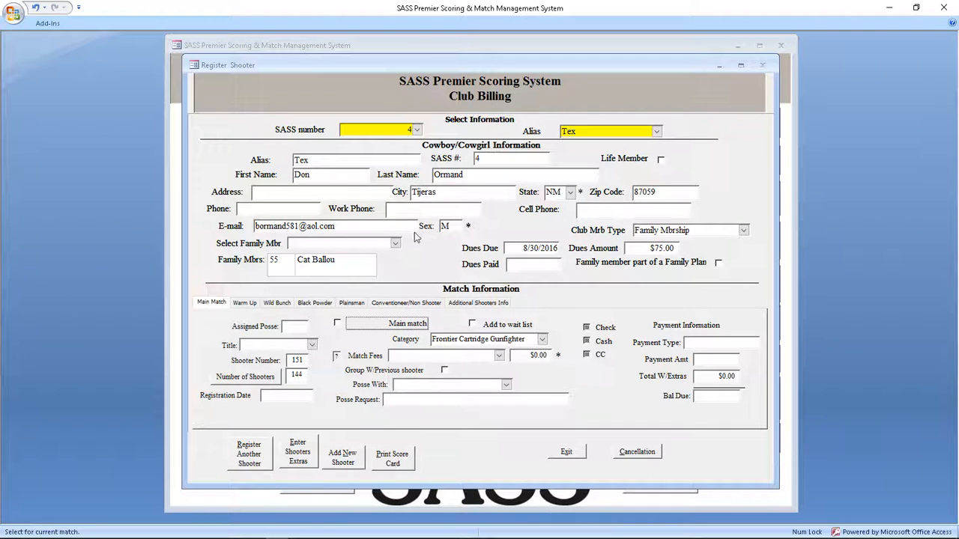
click(386, 328)
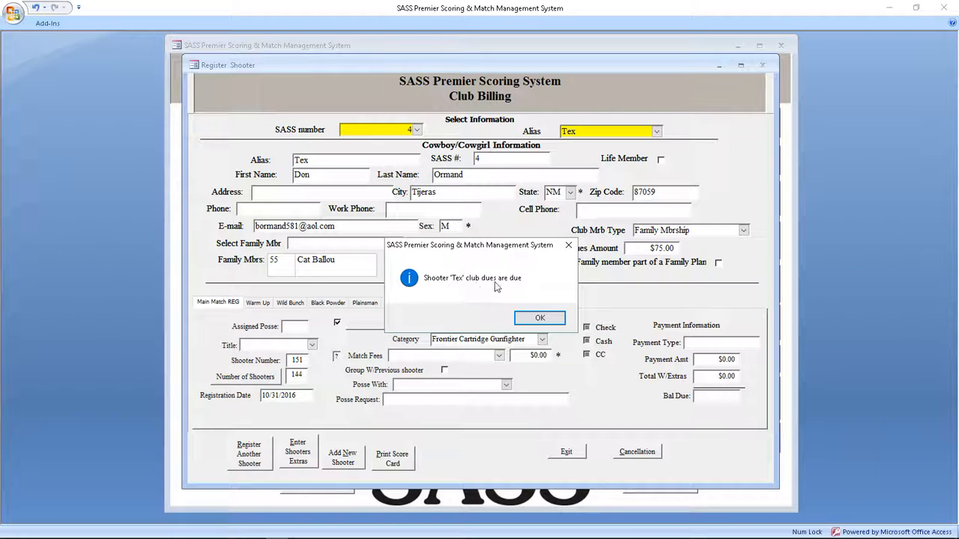
click(539, 319)
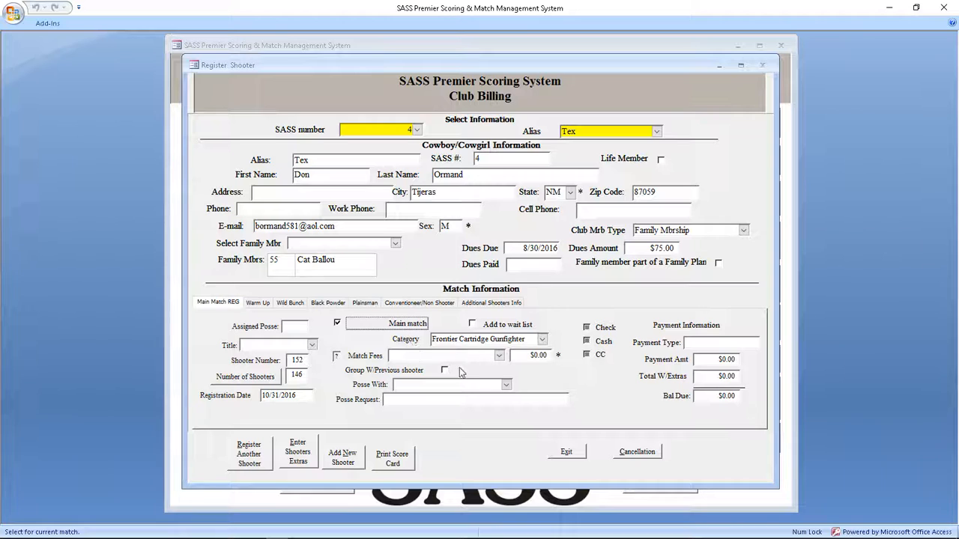
key(Tab)
key(Tab)
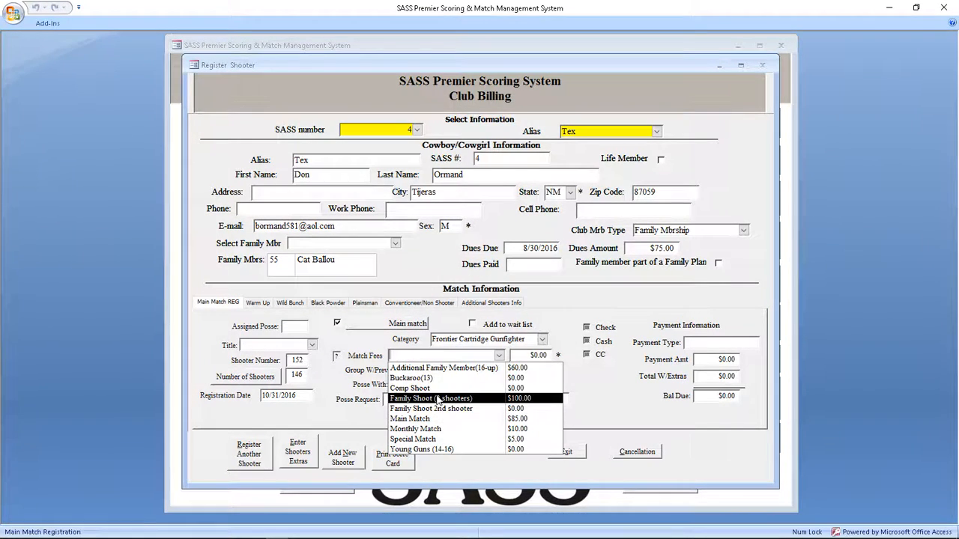
click(441, 403)
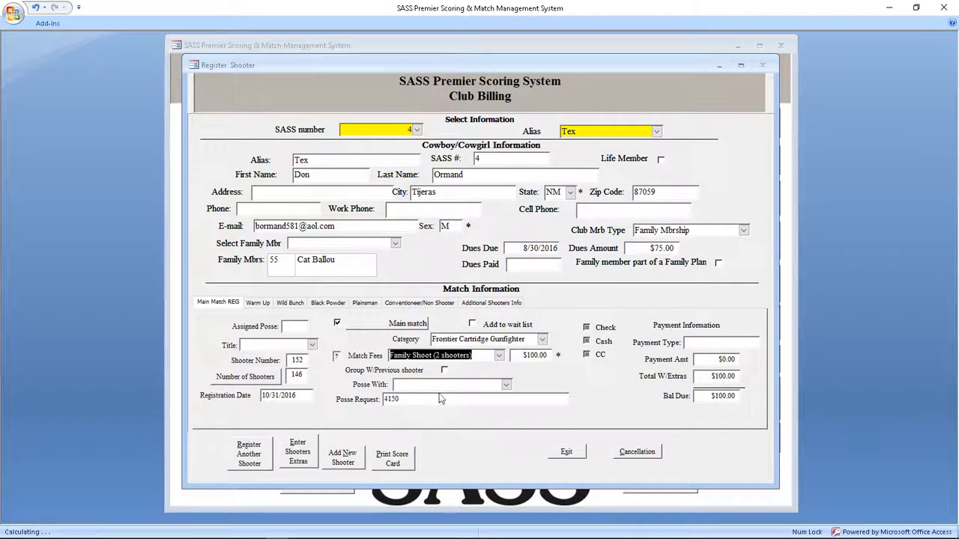
Step: Add Family Mbrship and RO Refresher Course to the registered shooter's extras
click(300, 454)
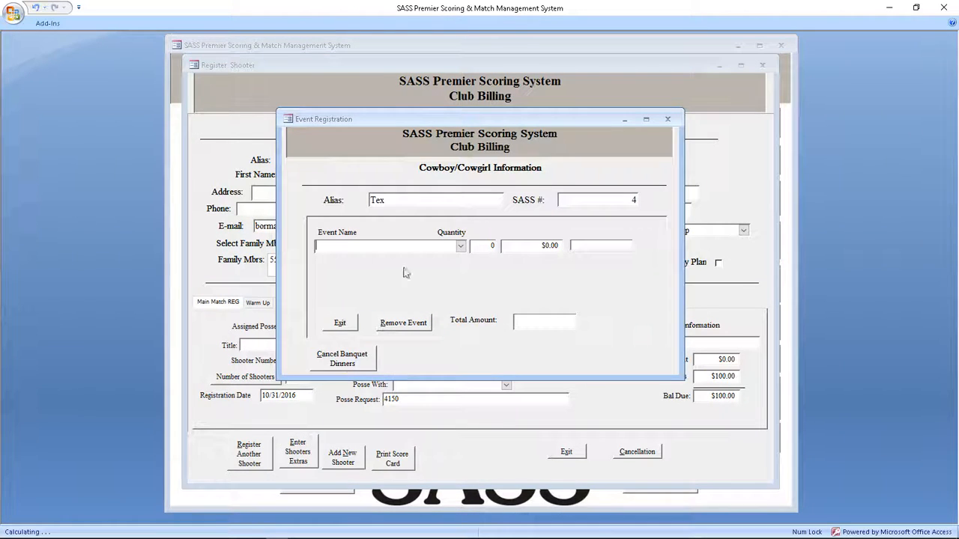
click(460, 245)
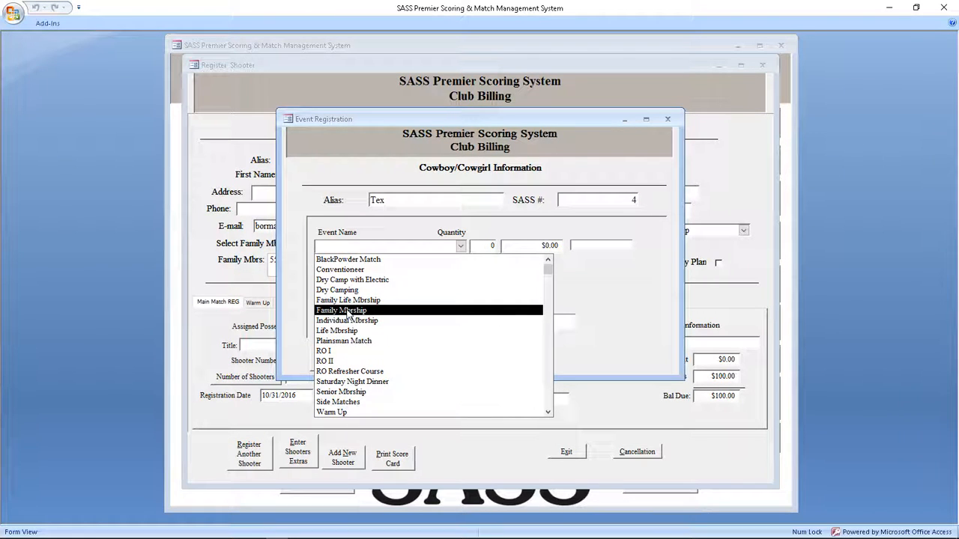
click(349, 310)
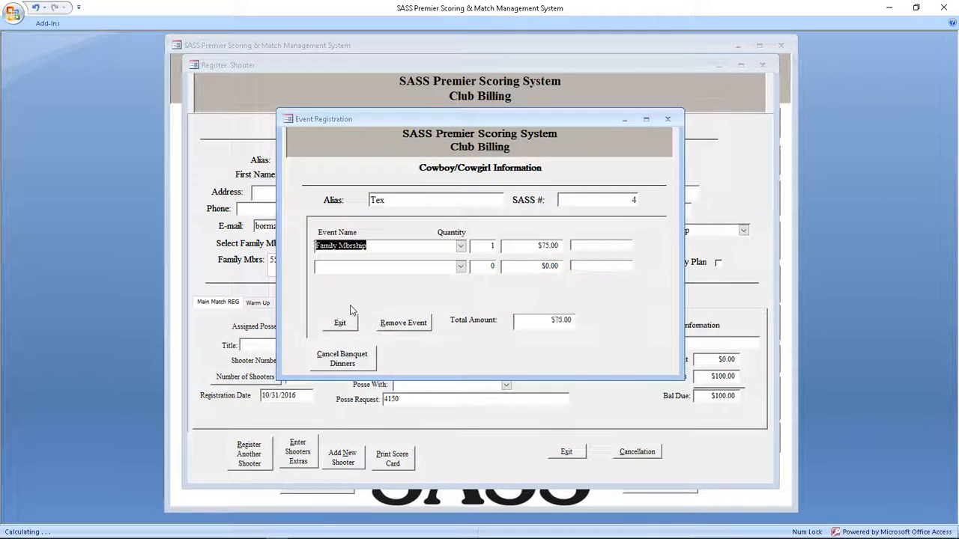
click(461, 267)
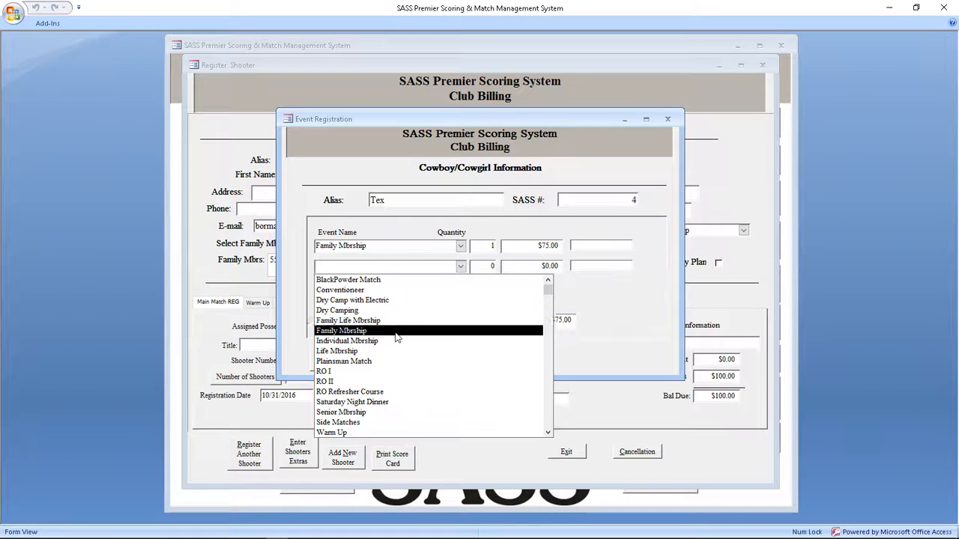
click(380, 393)
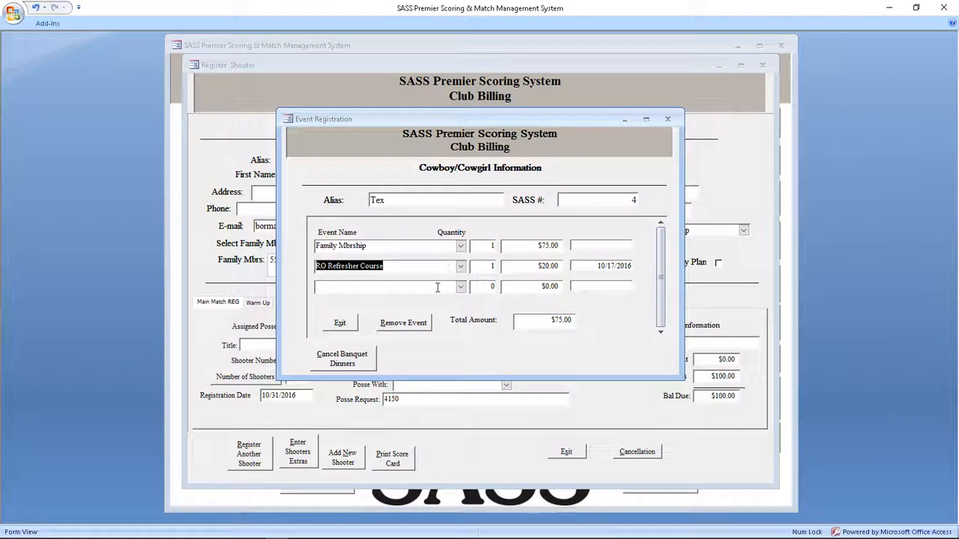
click(342, 323)
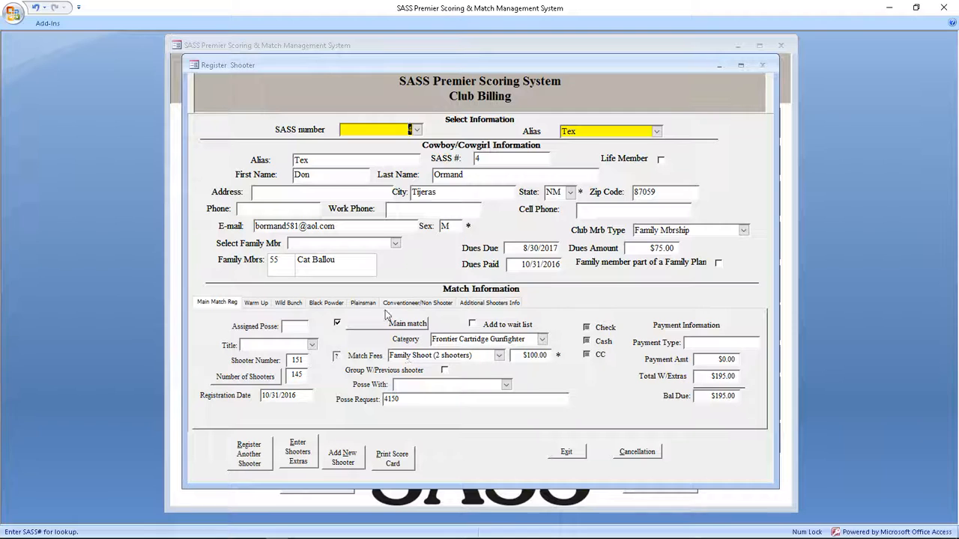
Step: Edit the shooter's linked family member and register her for the main match with the Family Shoot 2nd shooter fee
click(321, 263)
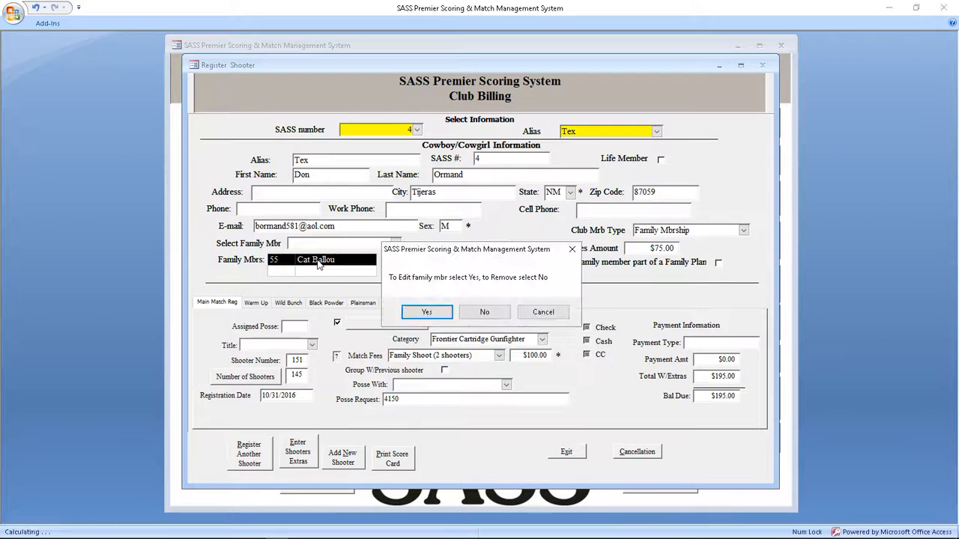
click(427, 313)
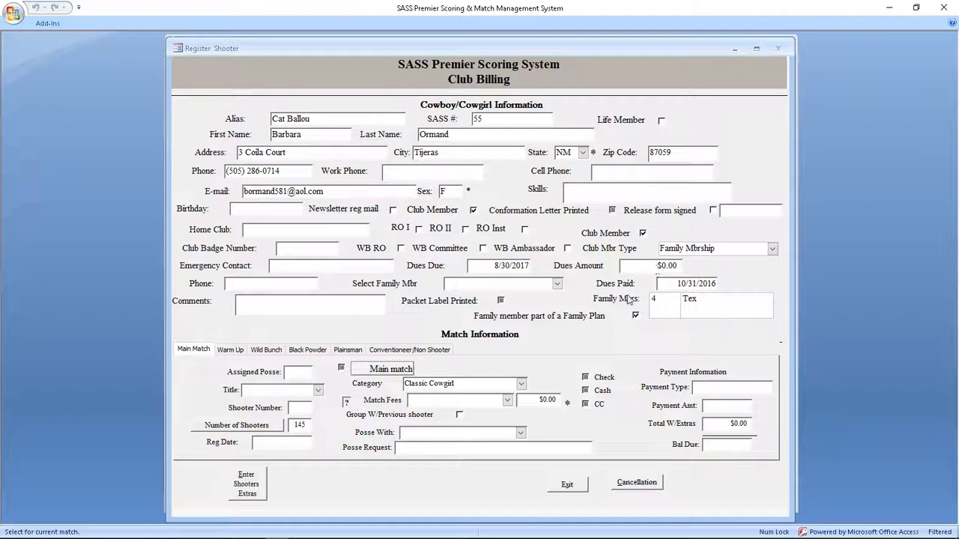
click(371, 369)
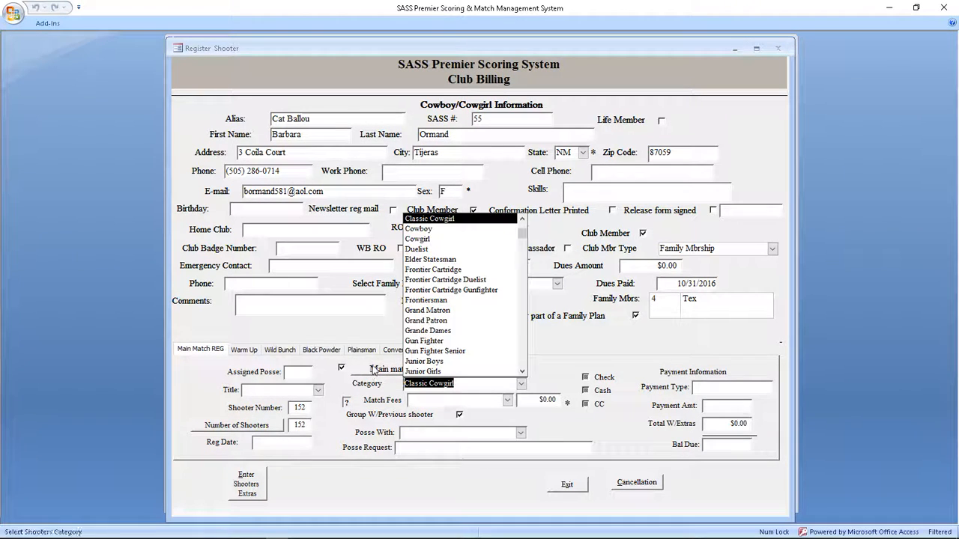
key(Tab)
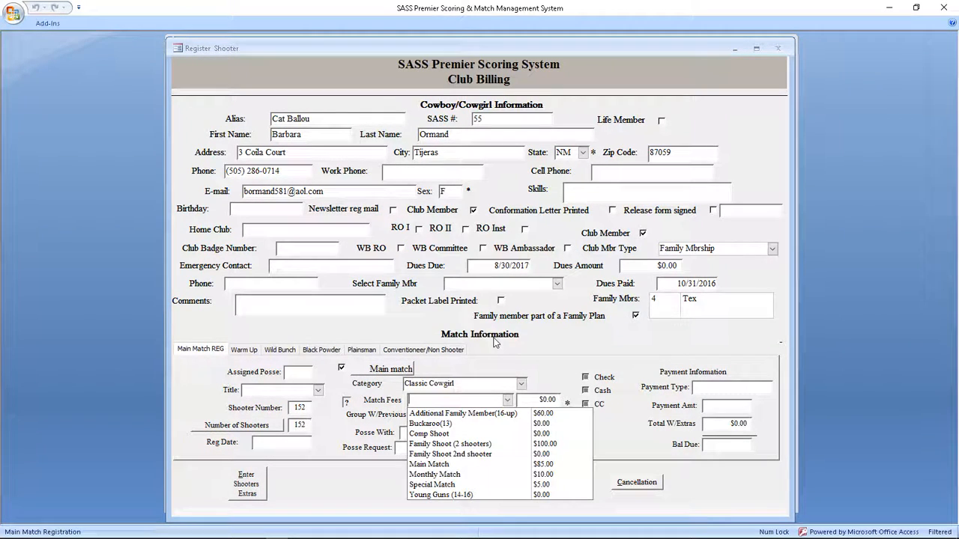
click(453, 455)
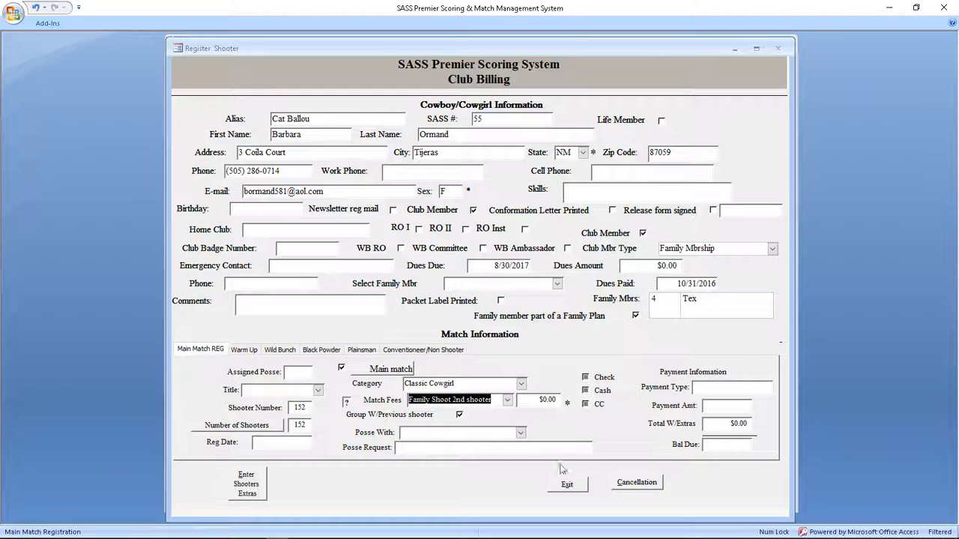
click(571, 487)
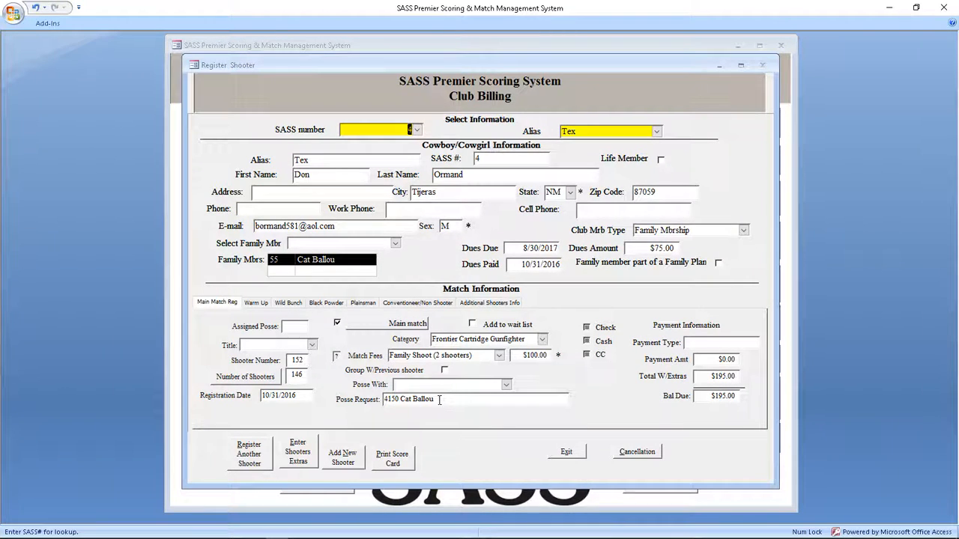
Step: Reopen the linked family member's record to check the posse request, and return to the first shooter's registration
double_click(325, 263)
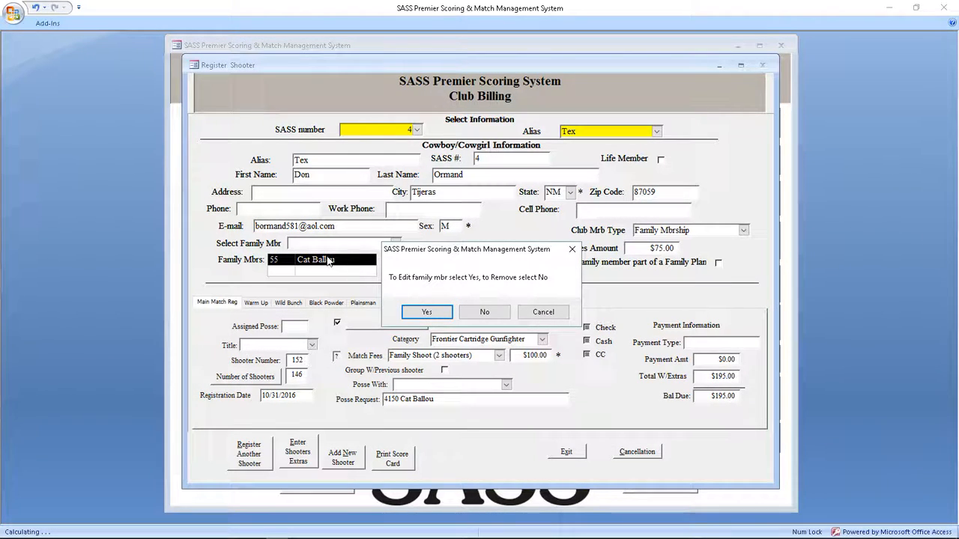
click(429, 313)
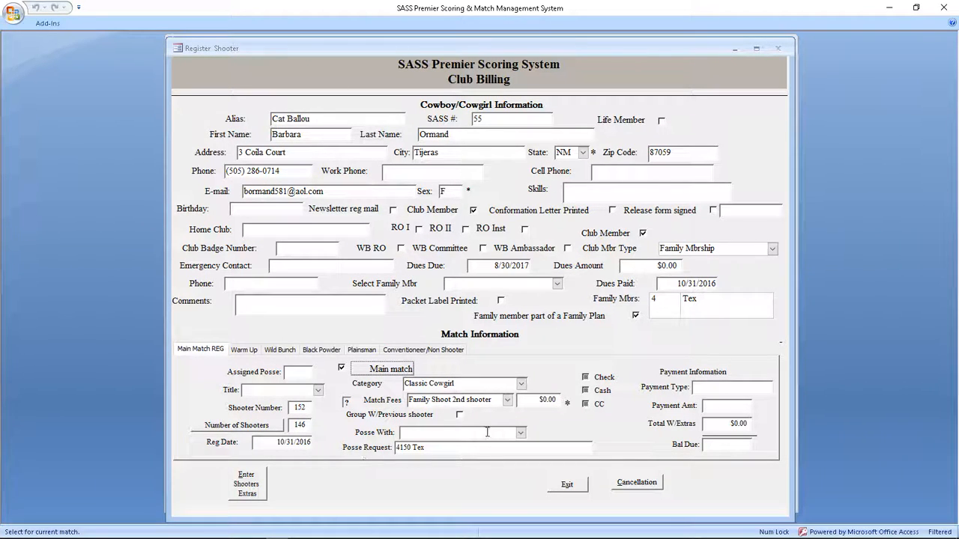
click(567, 484)
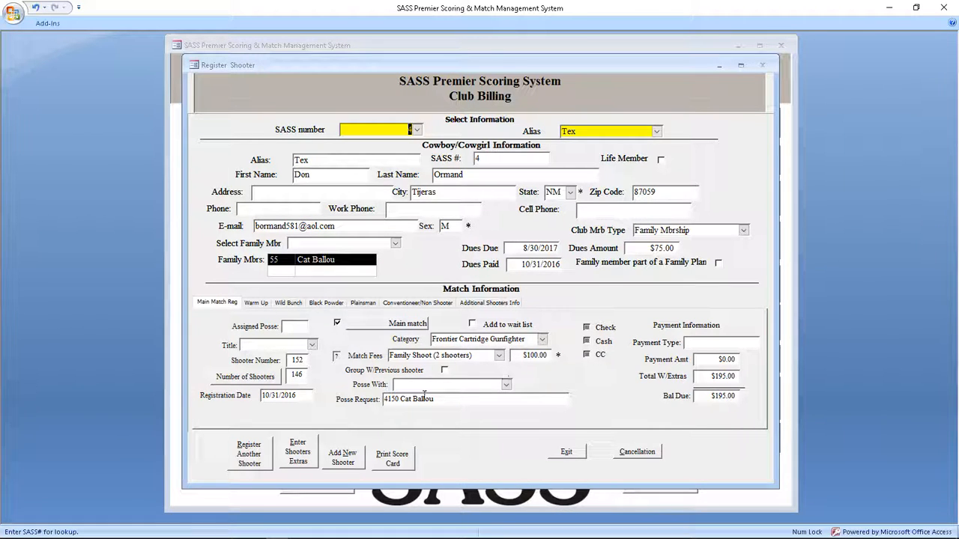
Step: Register another Family Mbrship shooter, whose dues are due 10/31/2016, for the main match using the Main Match fee
click(266, 445)
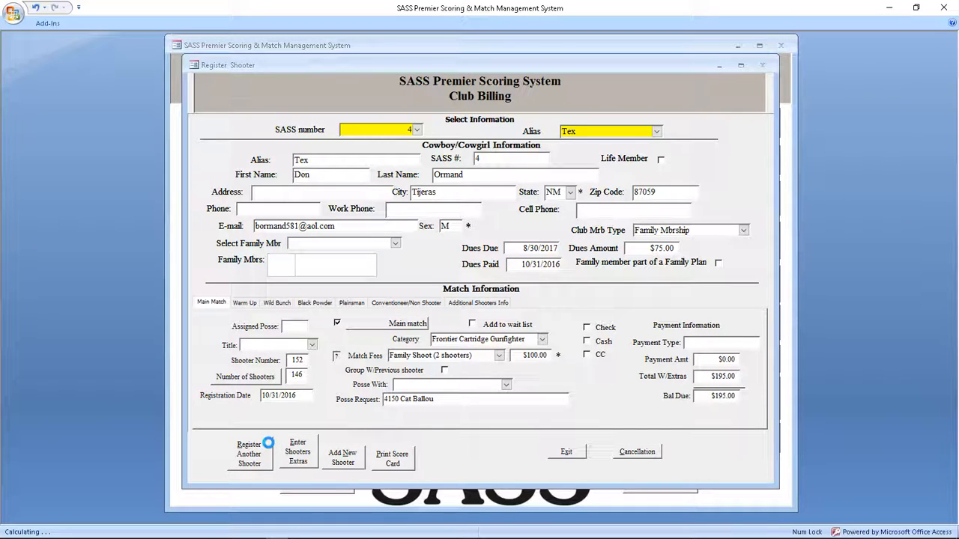
text(1)
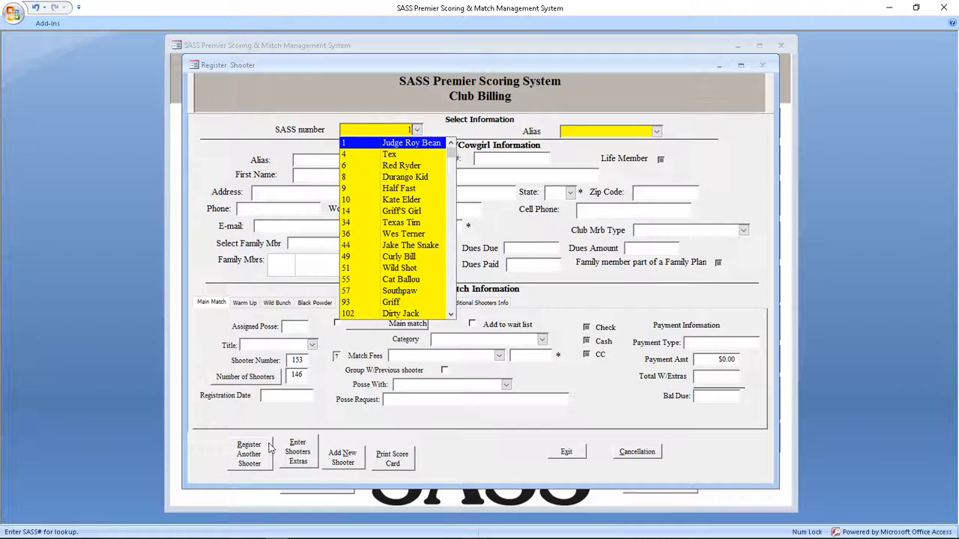
text(0411)
key(Return)
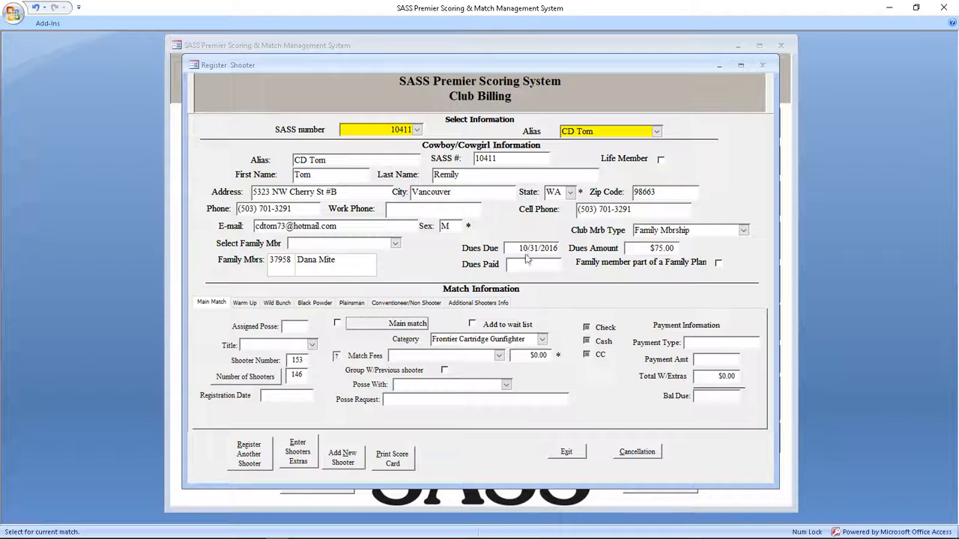
click(386, 324)
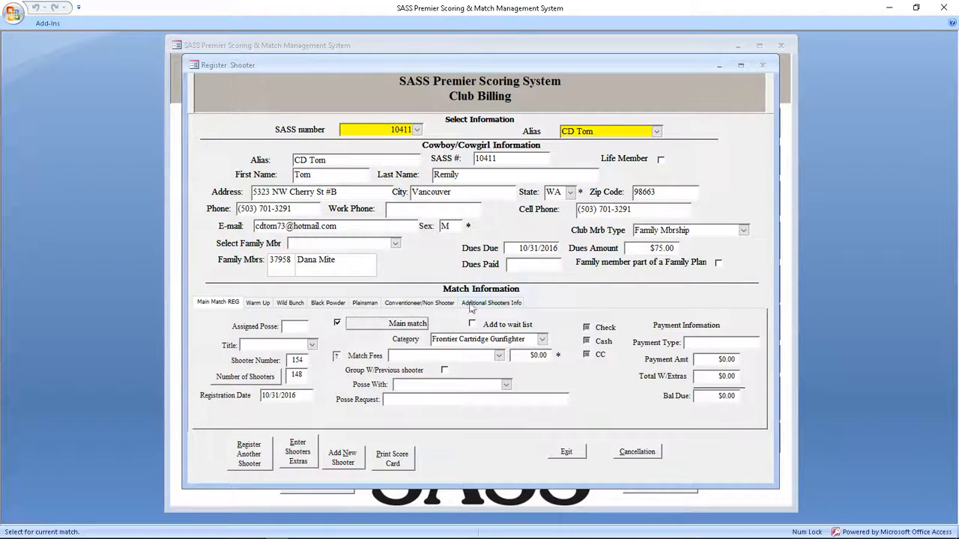
key(Tab)
key(Tab)
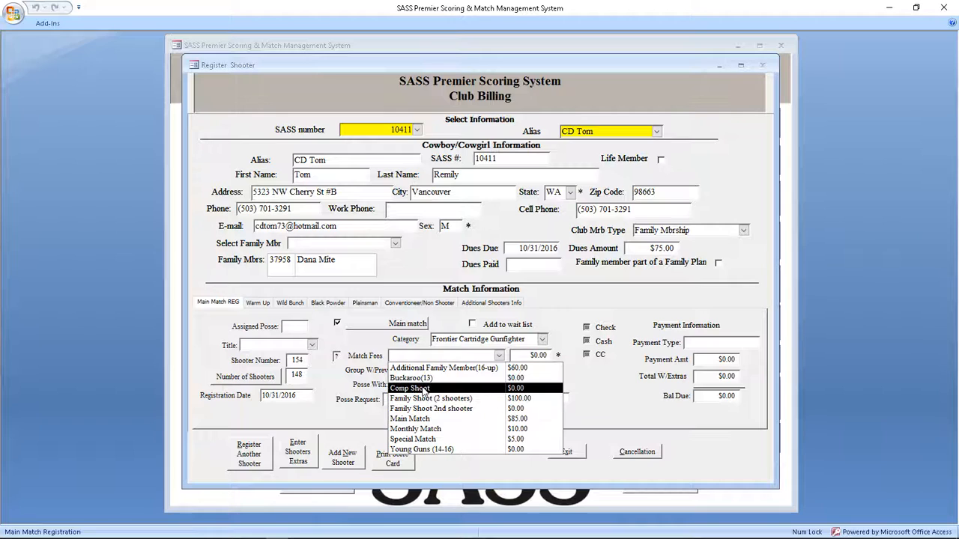
click(427, 419)
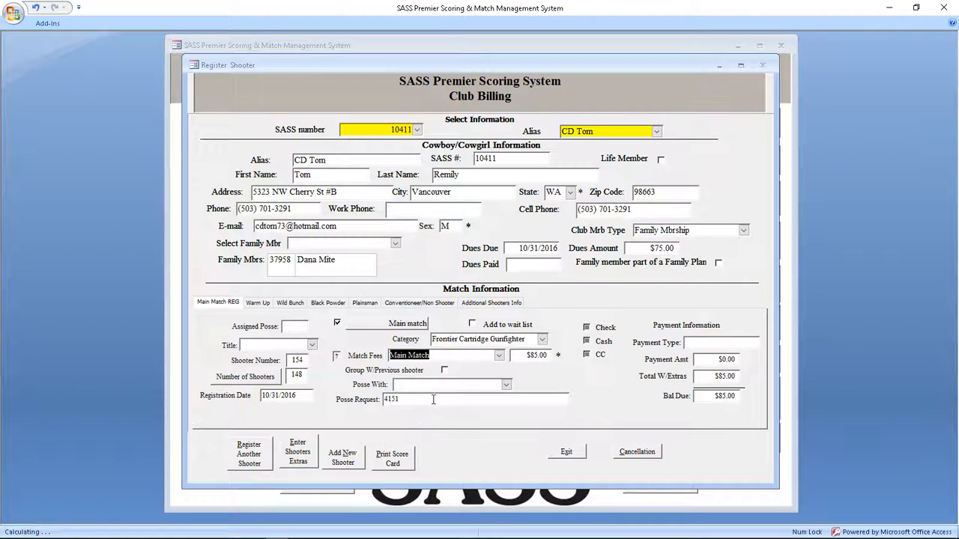
Step: Add Family Mbrship to the newly registered shooter's extras and return to the registration
click(297, 451)
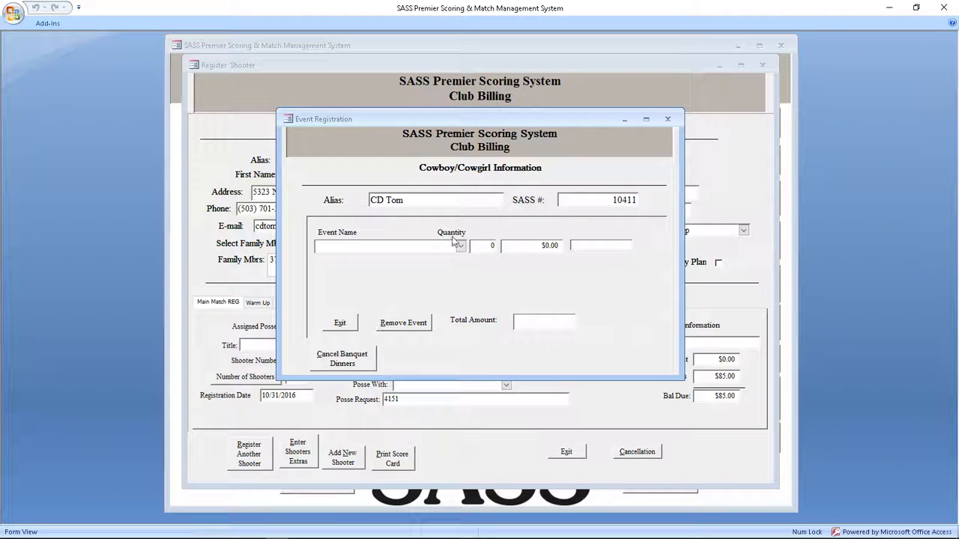
click(461, 246)
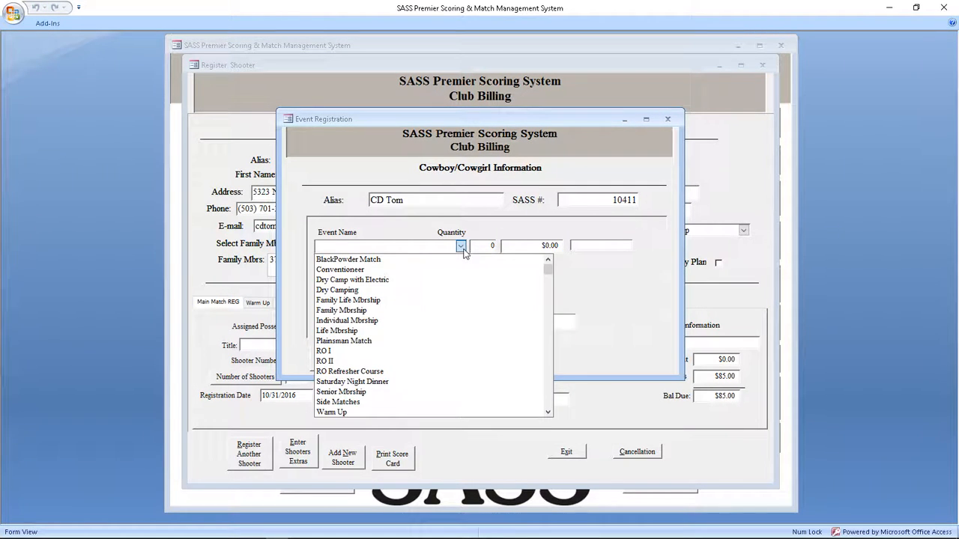
click(367, 310)
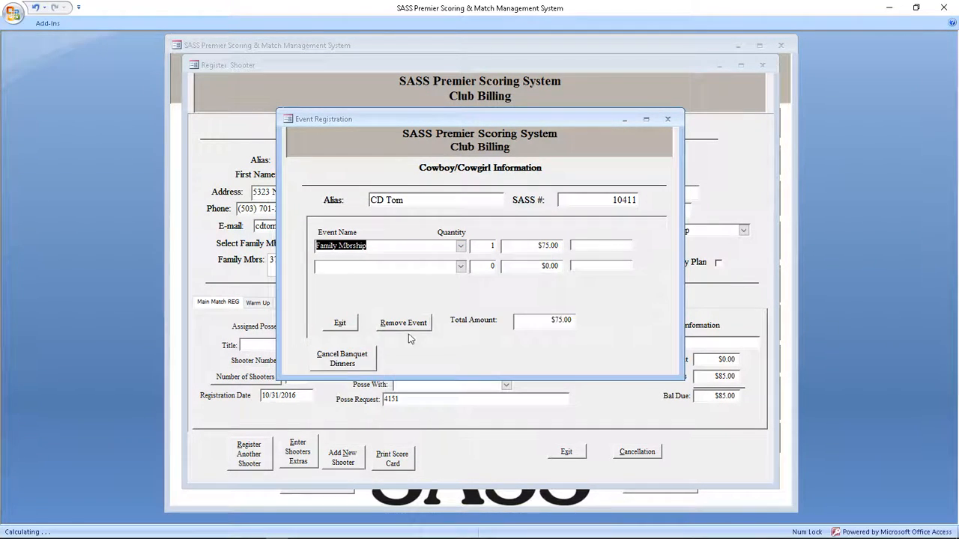
click(341, 322)
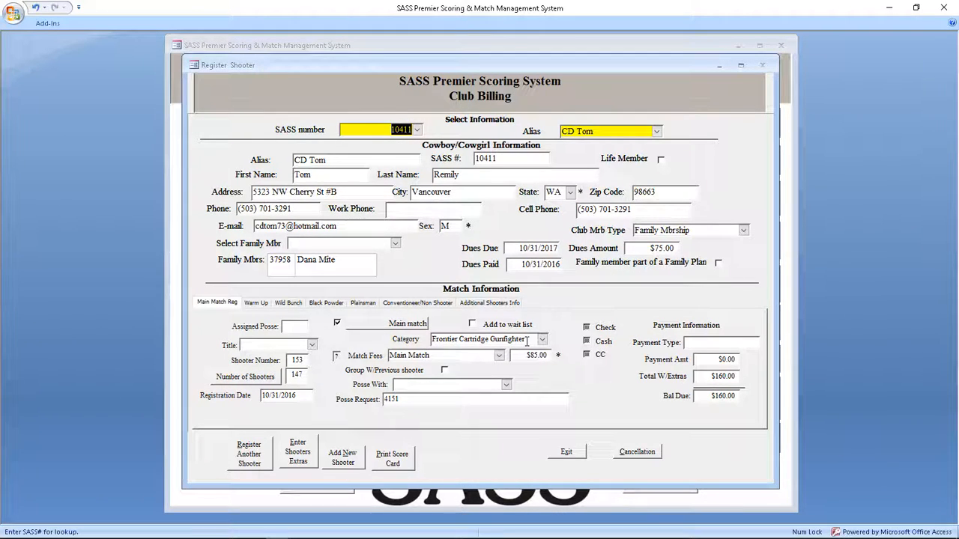
Step: Record the shooter's payment by check with payment type Chk 123 and a payment amount of $160.00
click(603, 329)
text(123)
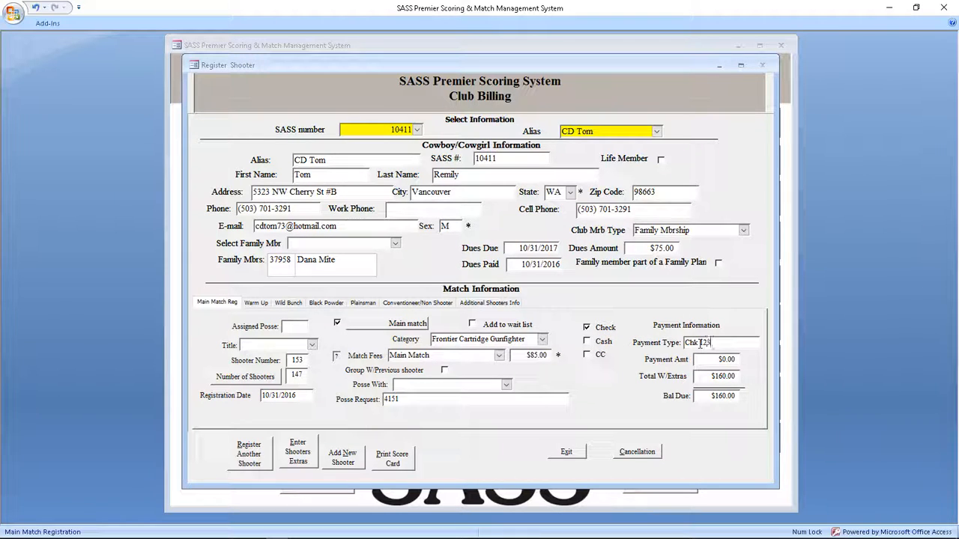
key(Tab)
text(160)
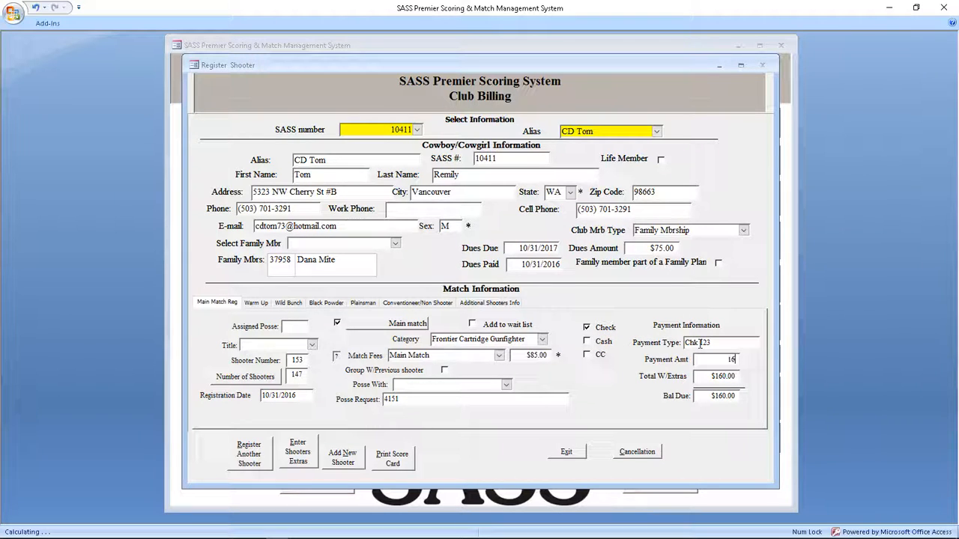
key(Tab)
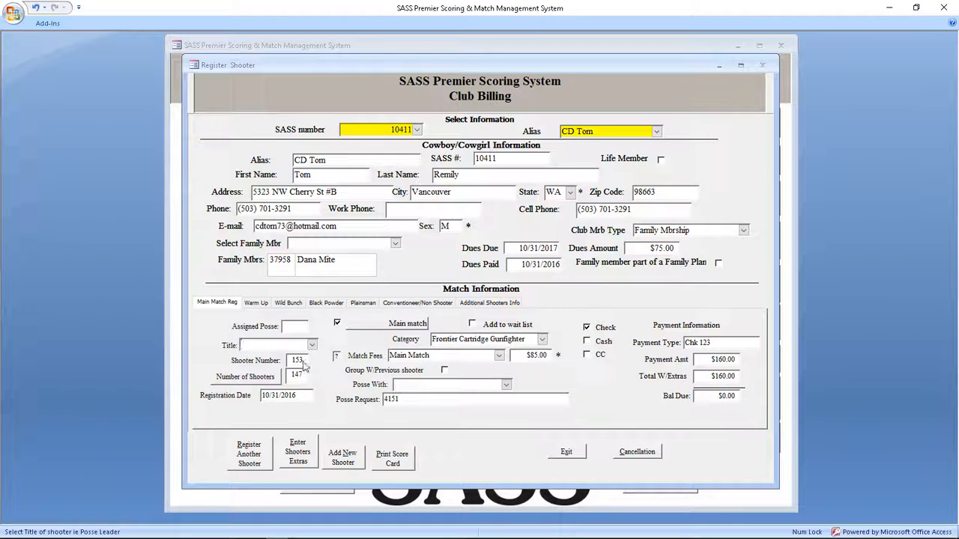
Step: Open the linked family member's record to check the dues dates, and leave shooter registration
click(330, 262)
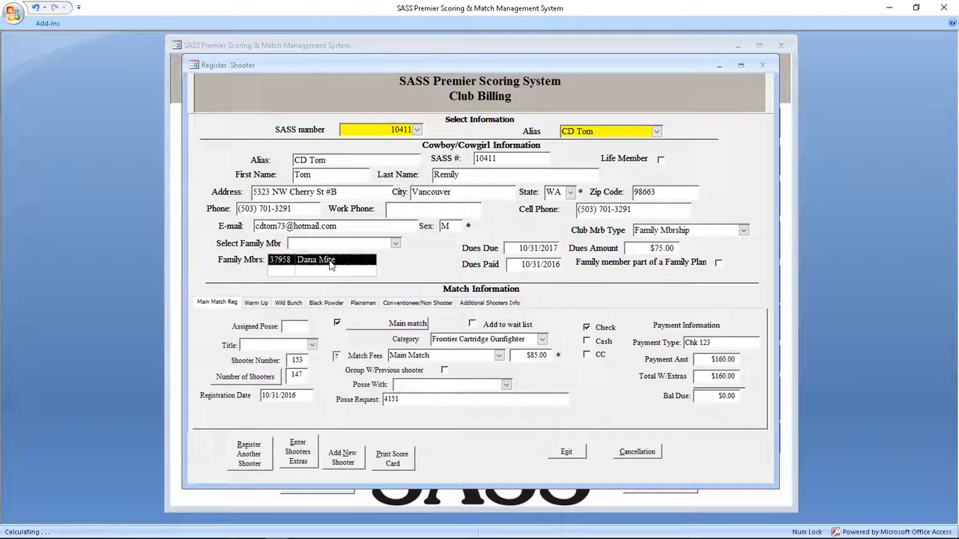
click(425, 311)
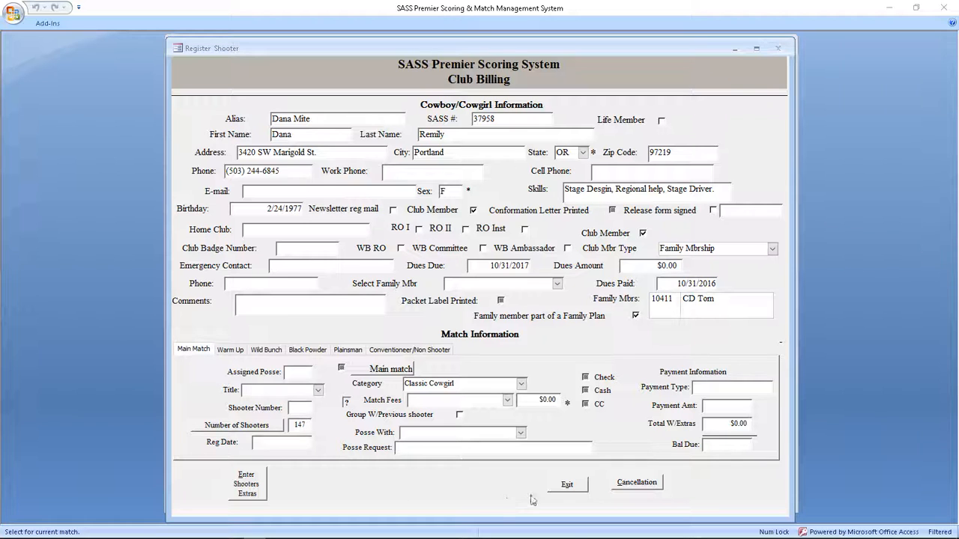
click(568, 485)
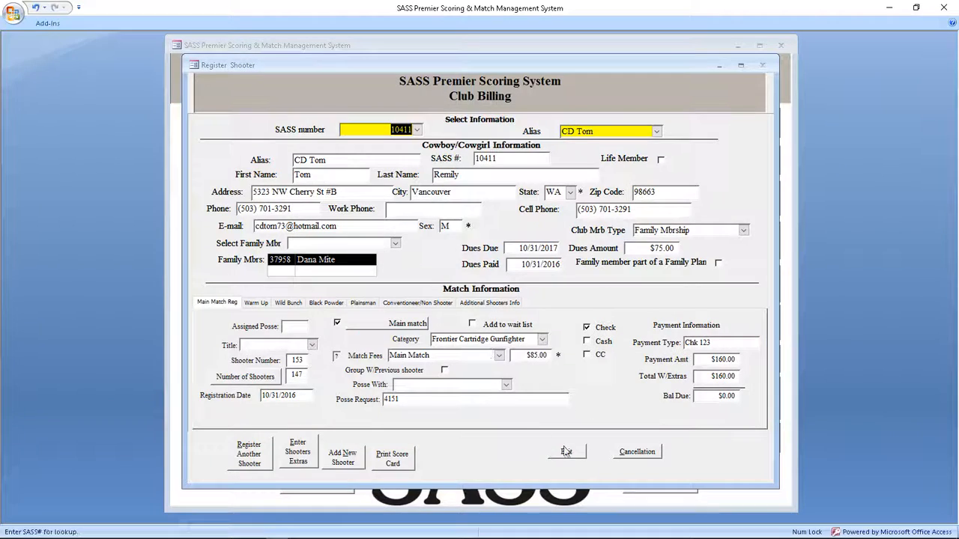
click(567, 452)
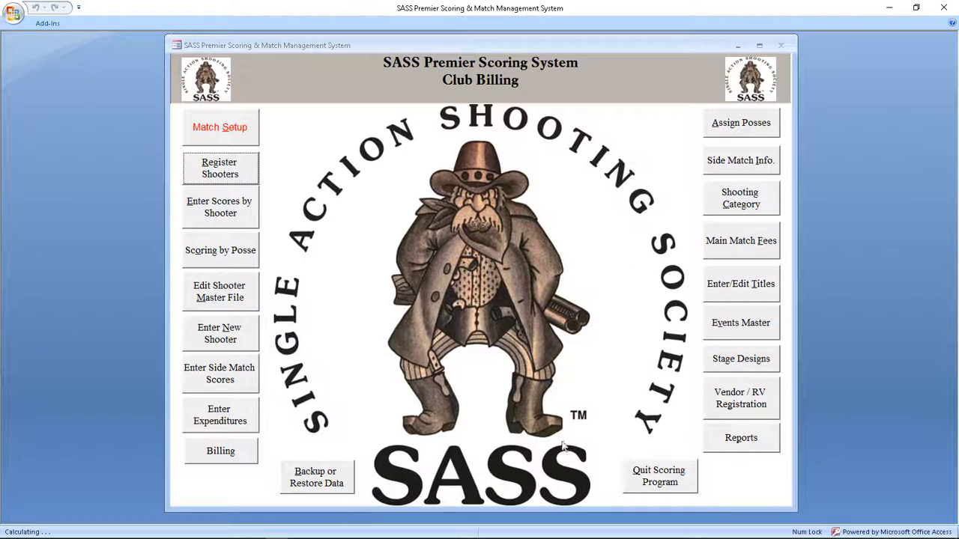
Step: Preview the Billing Deposit Report without marking the deposit as OK, and examine the listed dues payments
click(231, 455)
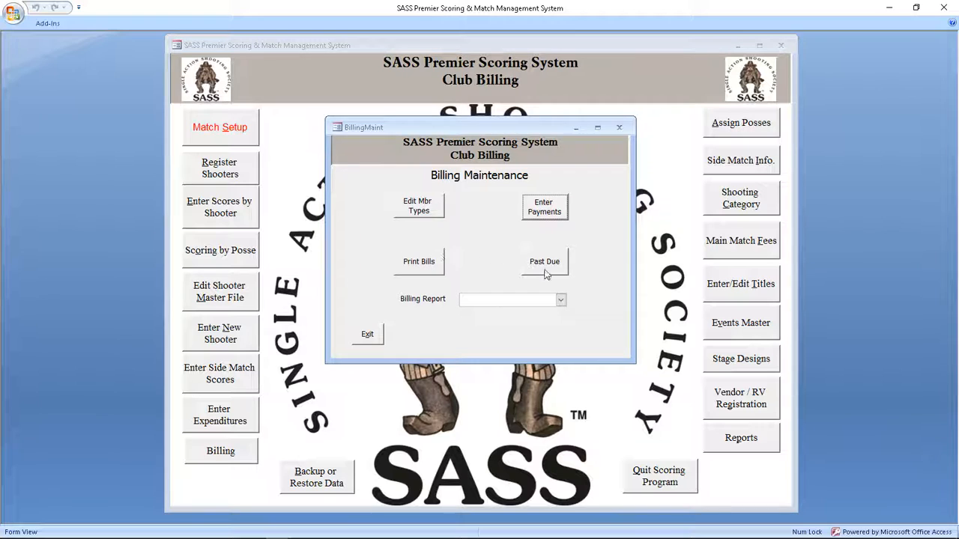
click(561, 300)
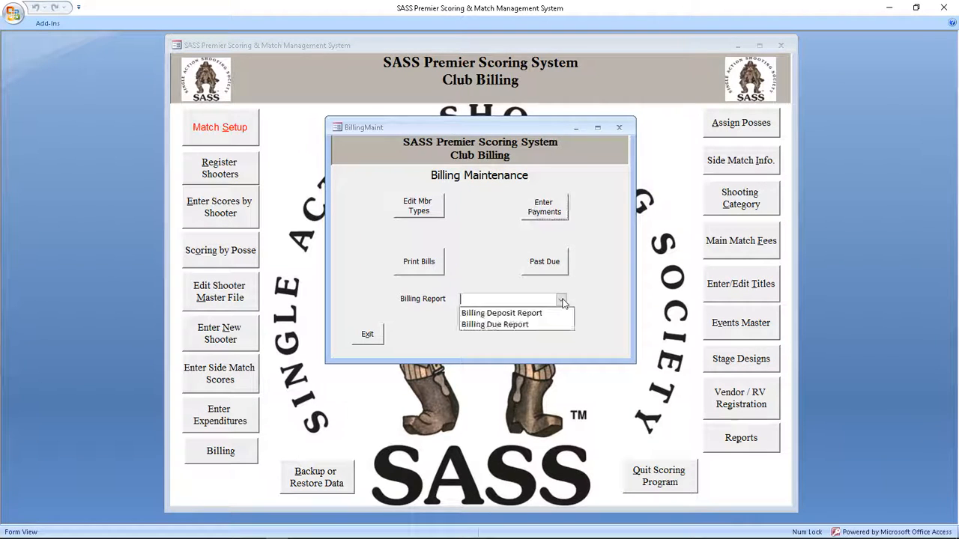
click(509, 313)
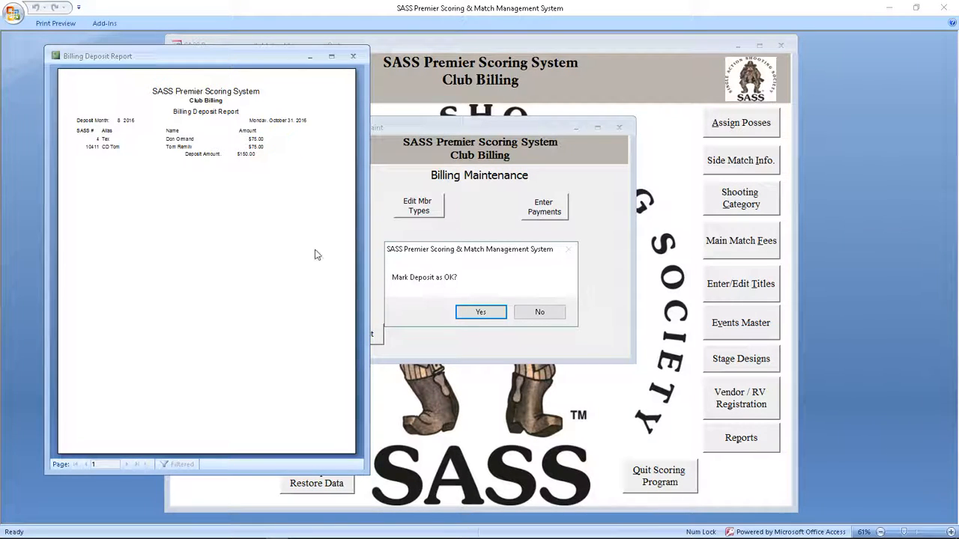
click(552, 311)
click(236, 113)
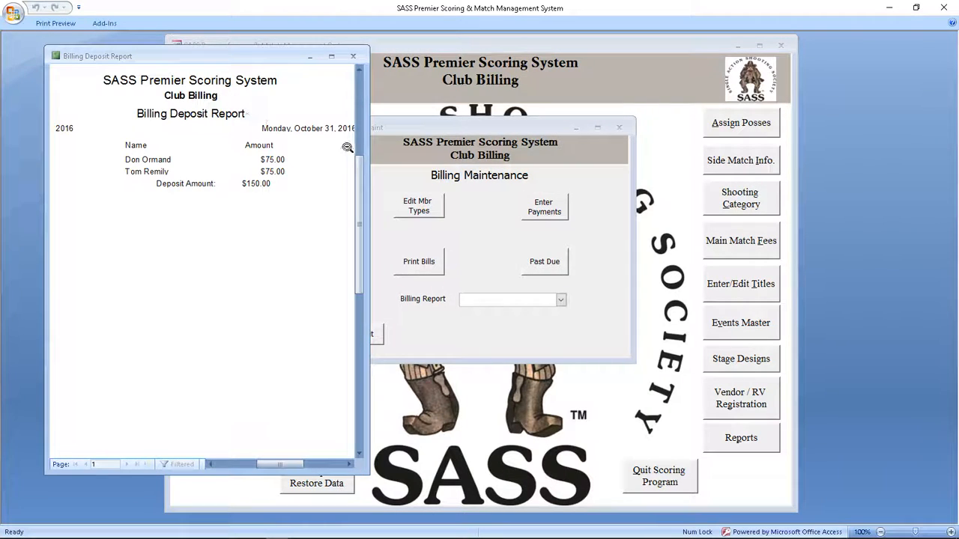
drag(366, 147, 538, 147)
drag(359, 466, 313, 466)
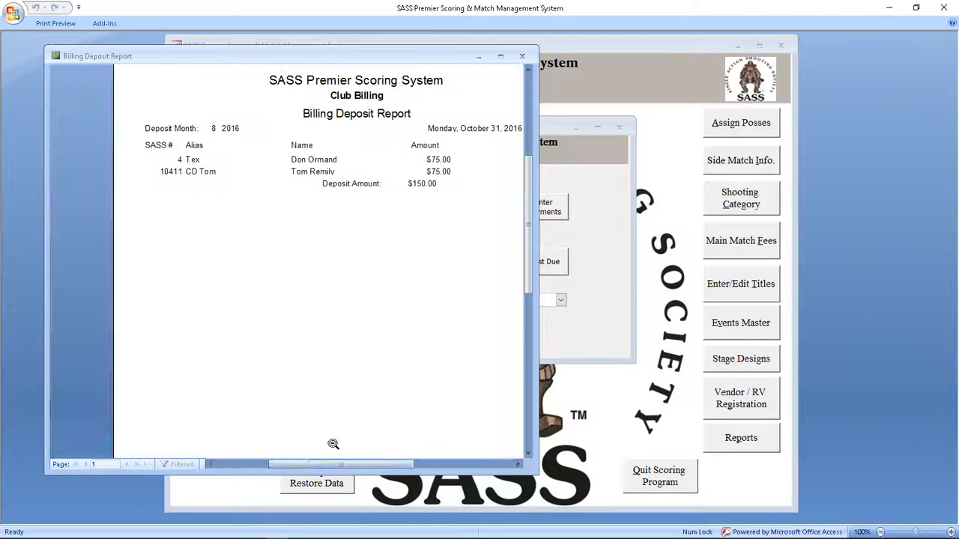
click(522, 57)
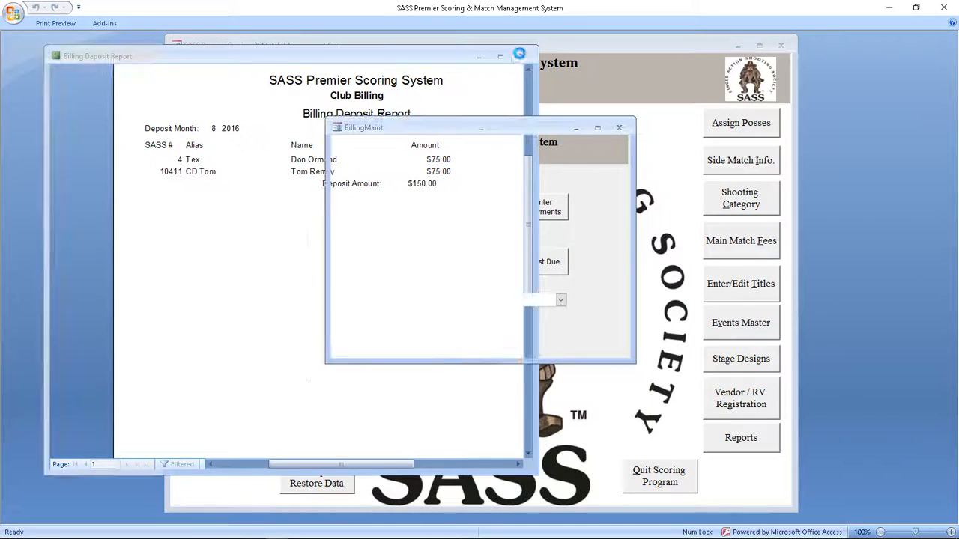
Step: Run the Billing Deposit Report again, mark the deposit as OK, and close the report
click(560, 300)
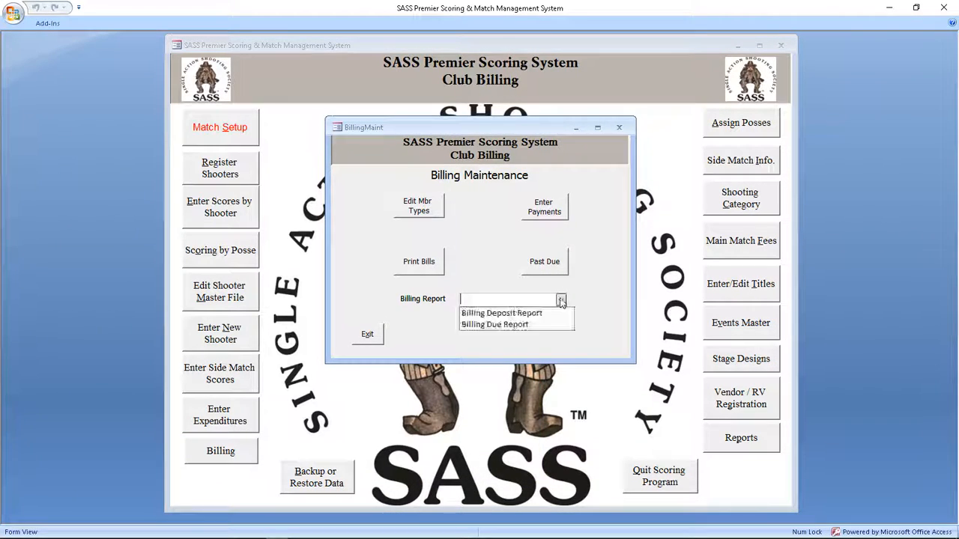
click(513, 313)
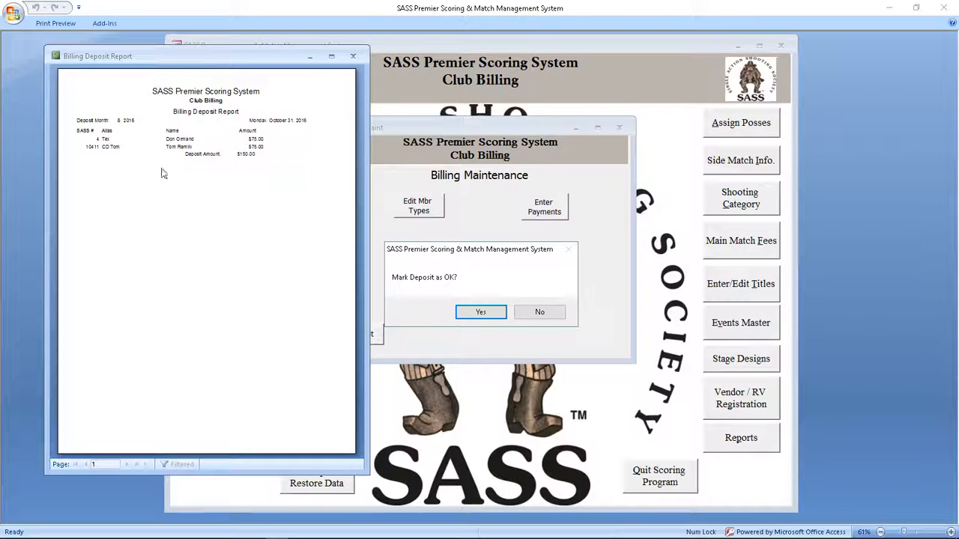
click(489, 313)
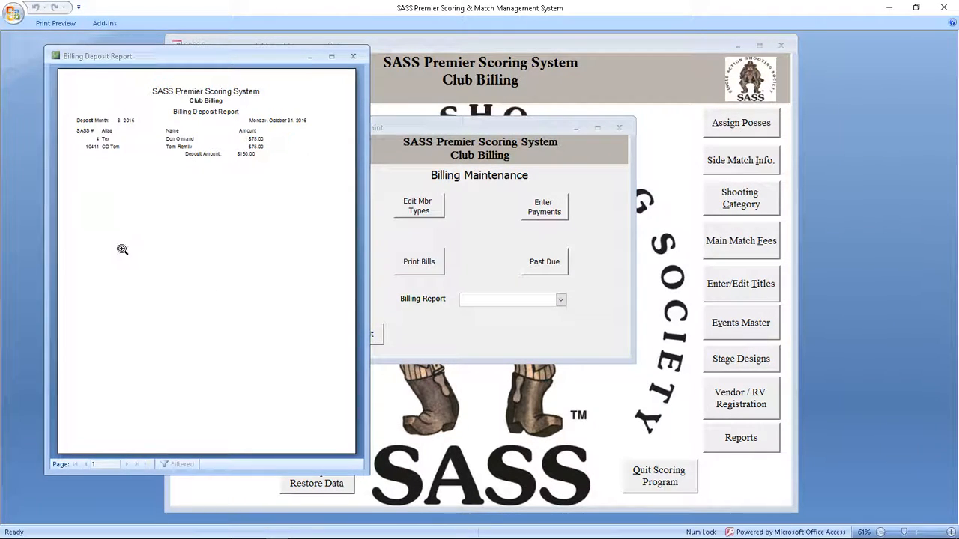
click(351, 57)
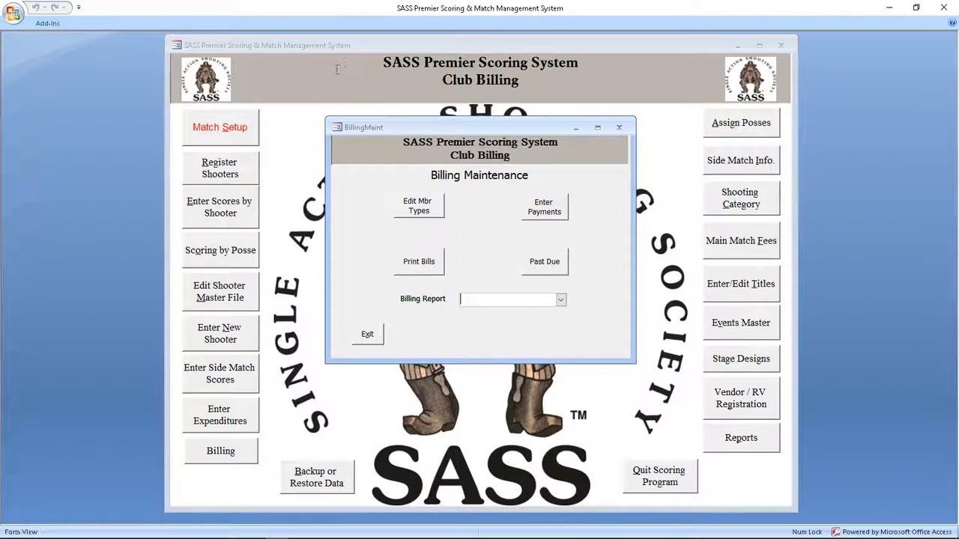
Step: Mark both outstanding dues as paid, with payment info ck555 for the $45.00 dues and ck654 for the $500.00 dues, and leave billing maintenance
click(543, 212)
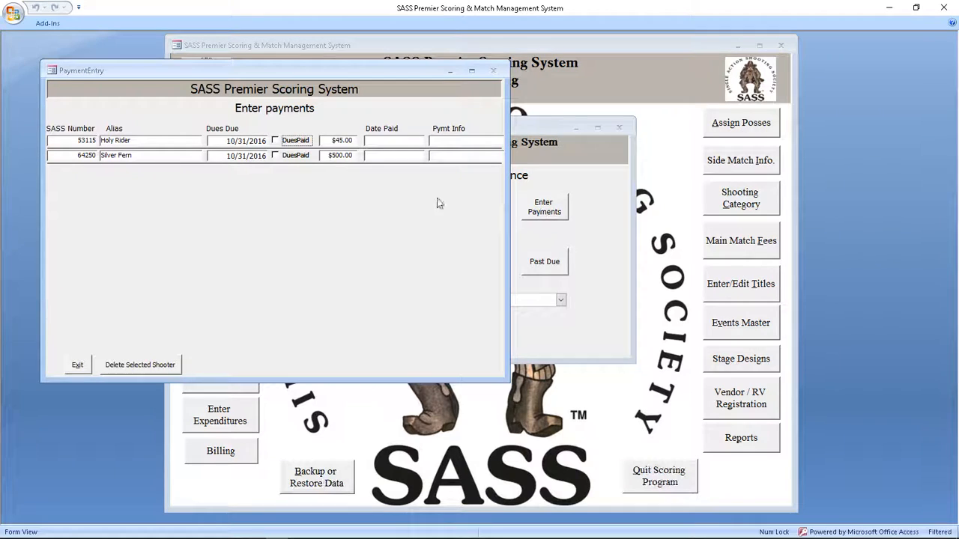
click(274, 141)
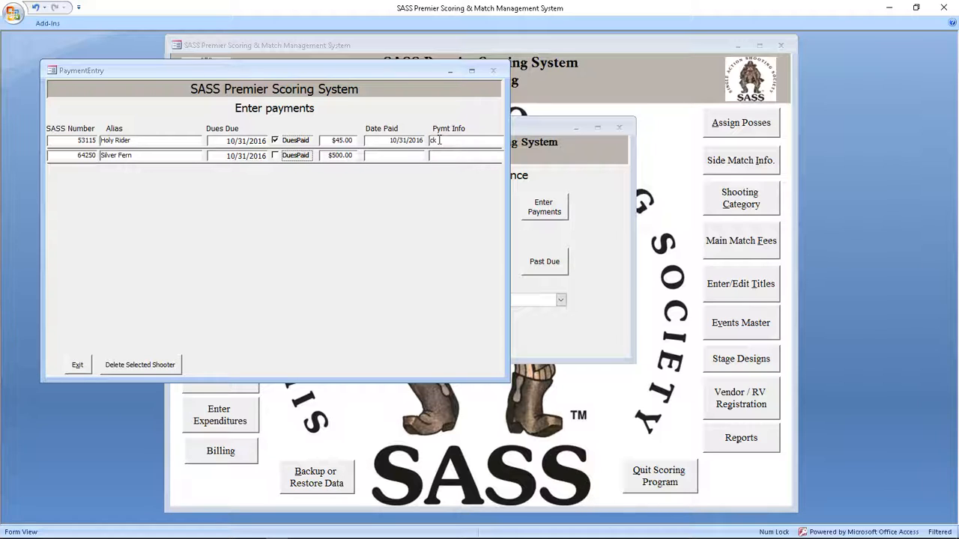
click(449, 140)
text(555)
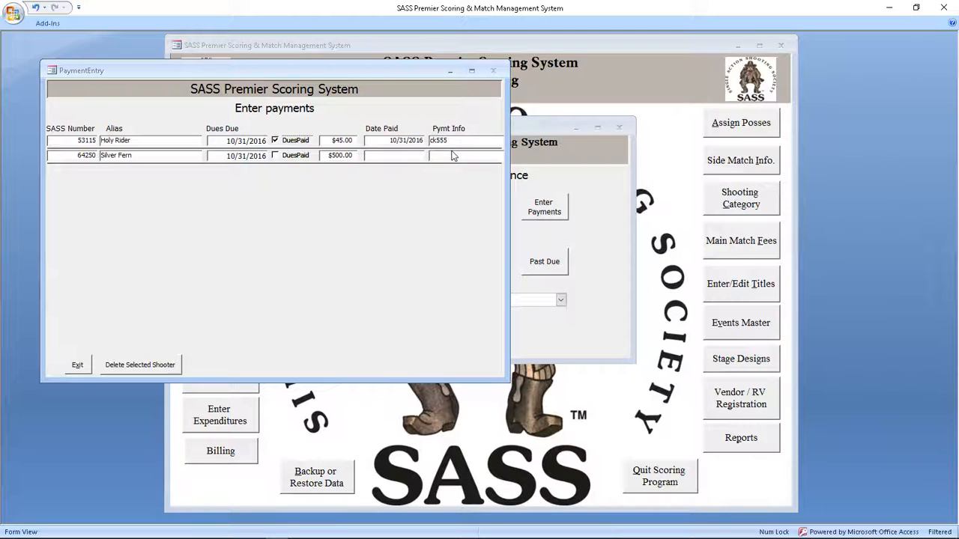
click(274, 156)
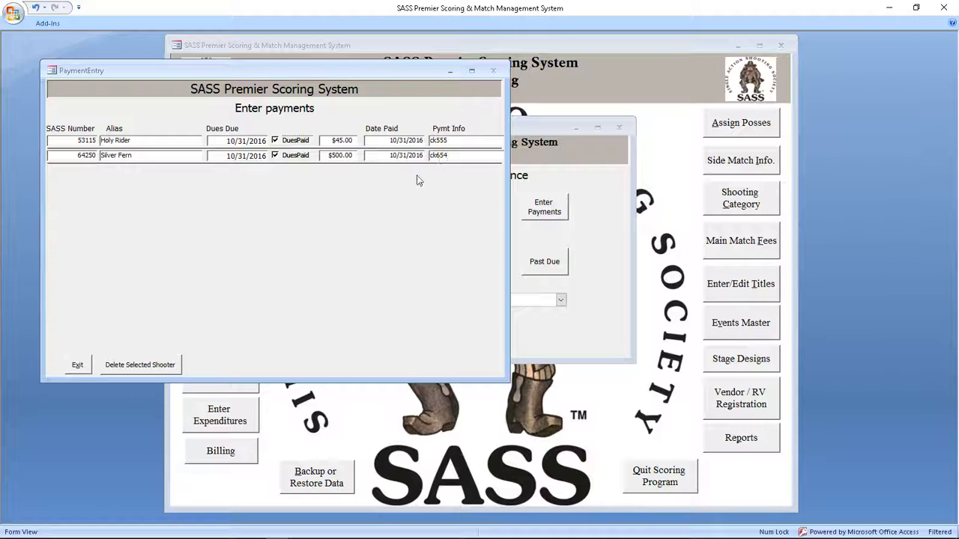
click(77, 365)
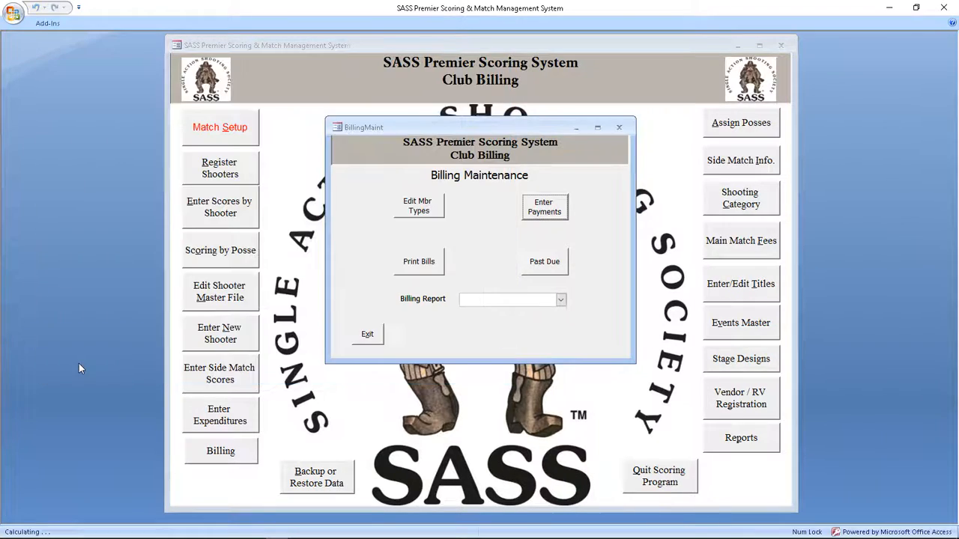
click(366, 337)
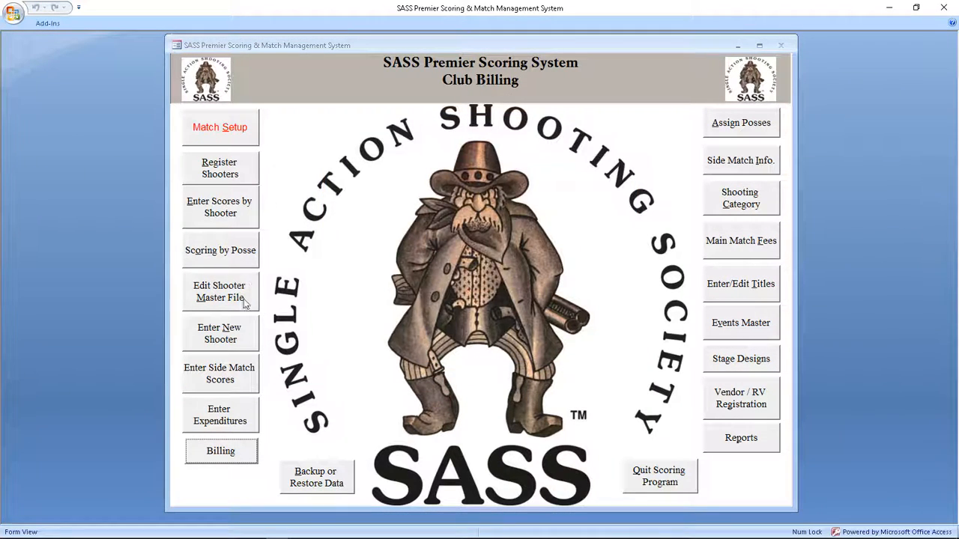
Step: Open the record of the shooter with the Life Mbrship type in the shooter master file, check the dues information, and exit
click(221, 298)
click(473, 310)
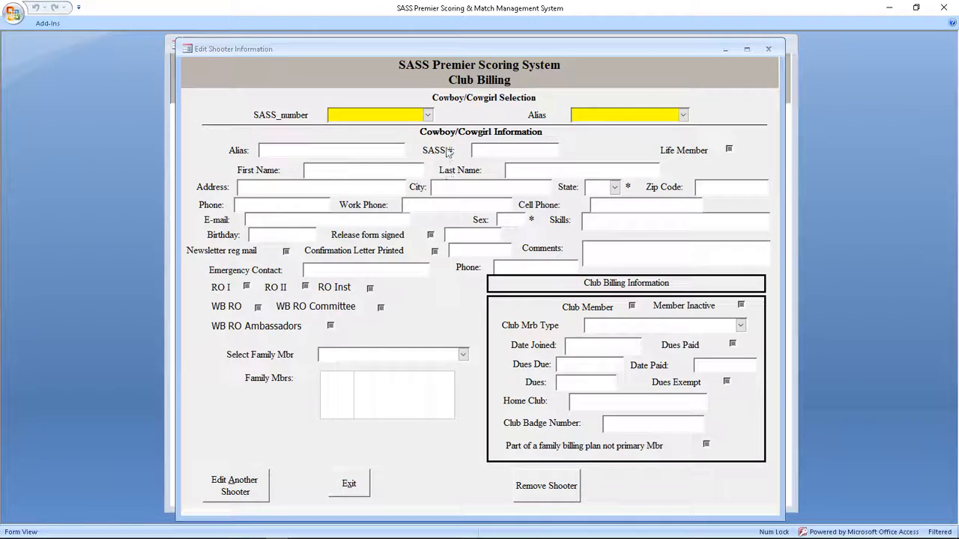
click(427, 114)
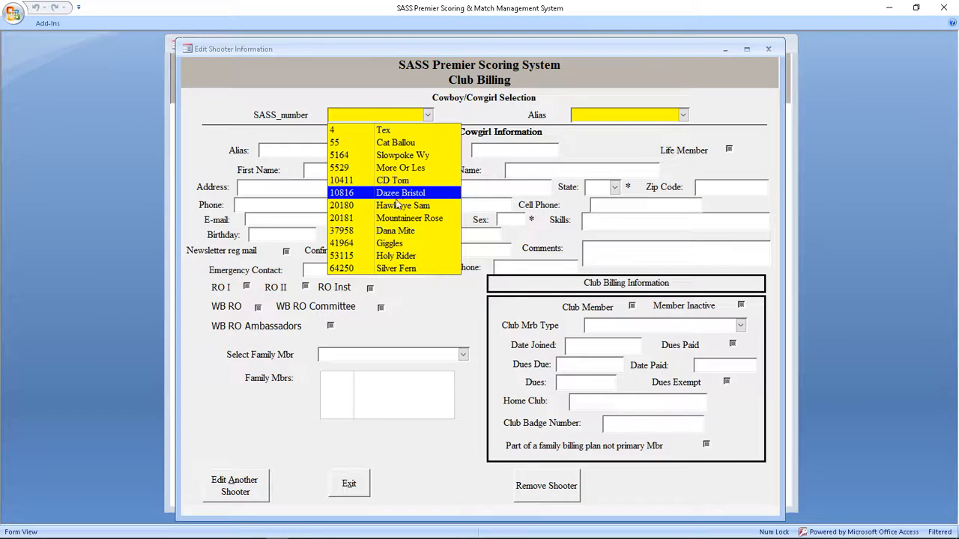
click(399, 268)
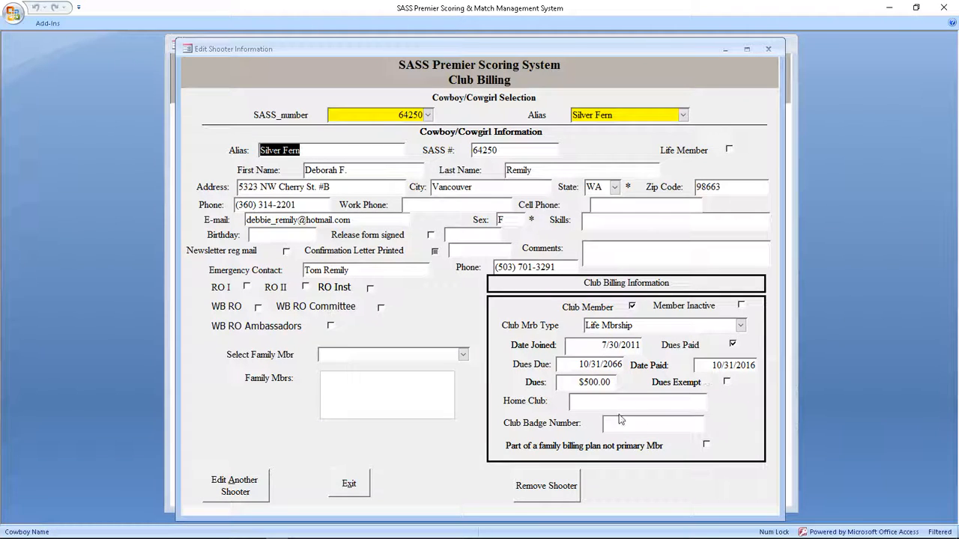
click(350, 484)
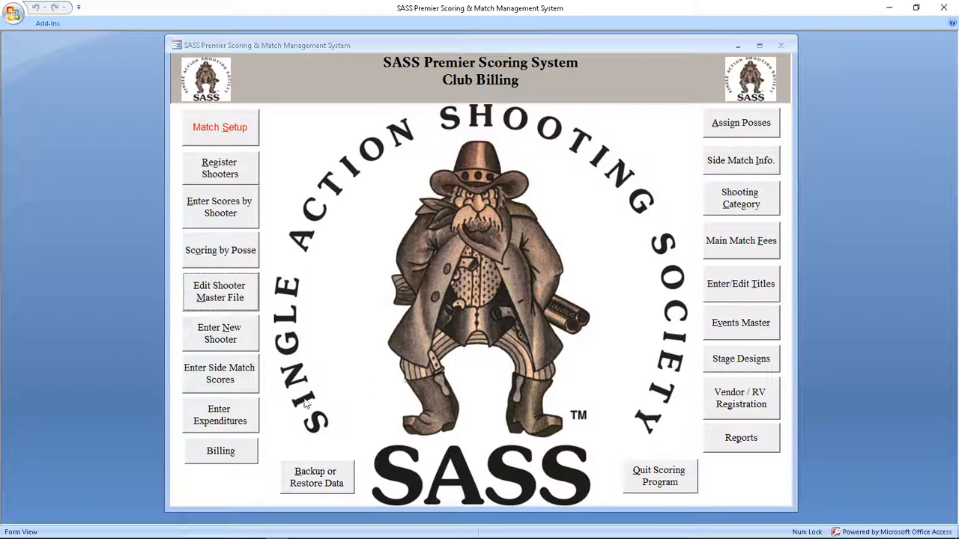
Step: Preview the Billing Deposit Report from billing maintenance without marking the deposit as OK
click(251, 451)
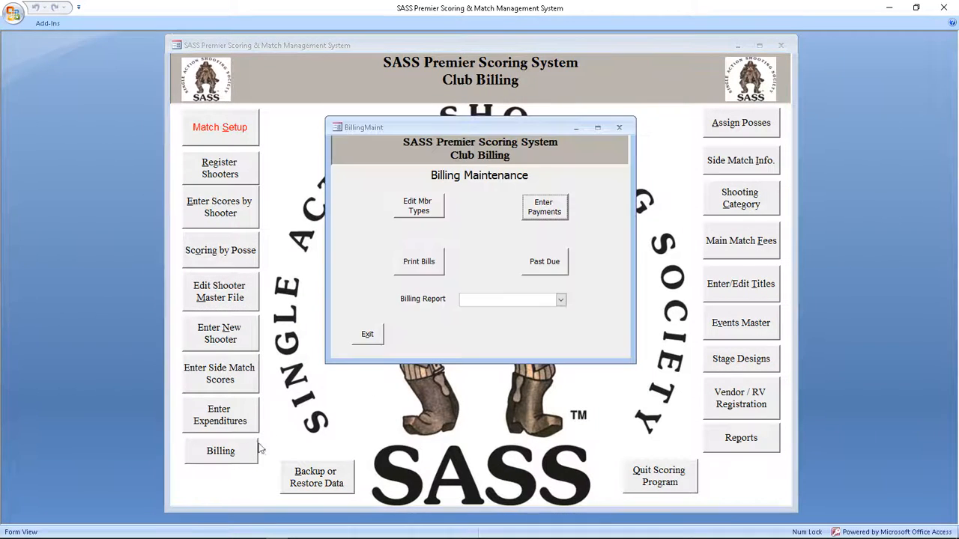
click(560, 300)
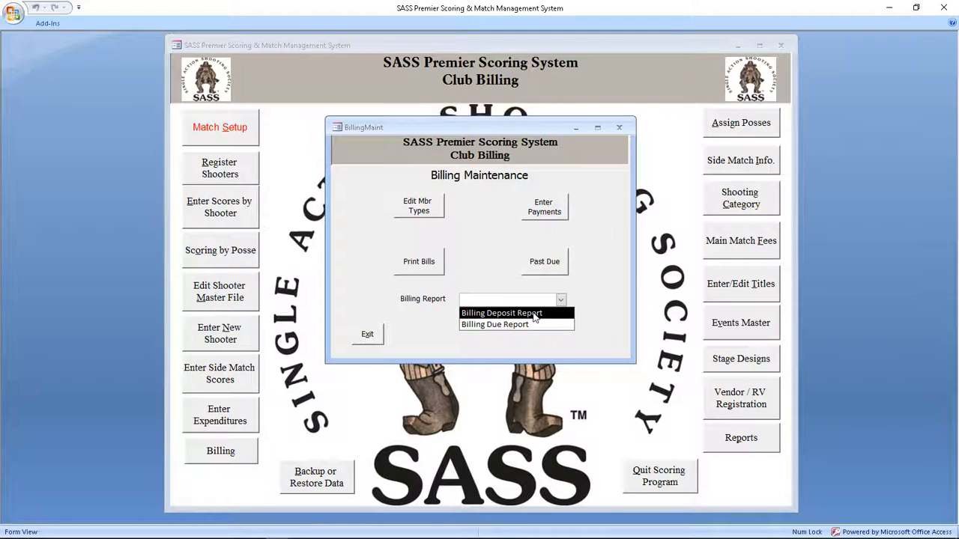
click(533, 313)
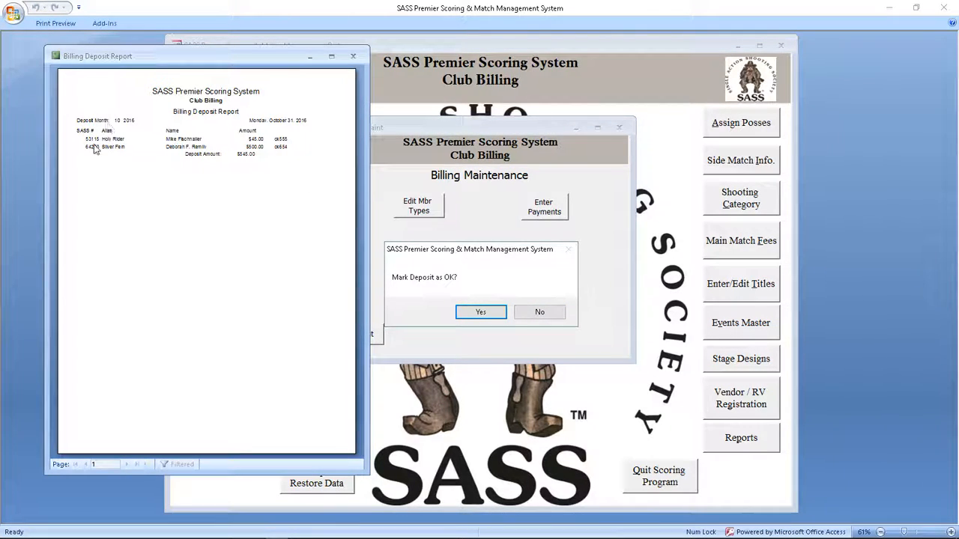
click(541, 312)
Step: Enlarge the deposit report to examine the dues payments and their payment info, and close it along with billing maintenance
click(273, 146)
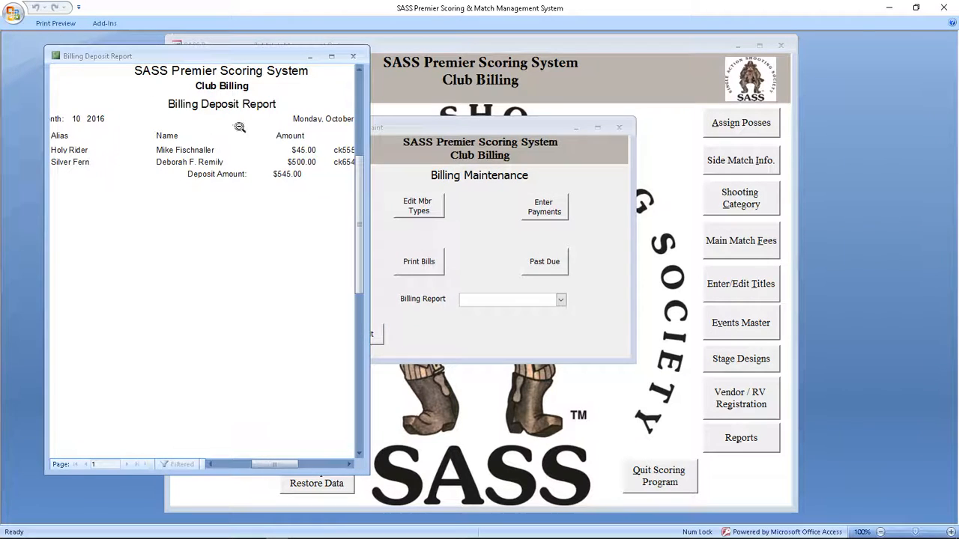
drag(367, 166, 544, 170)
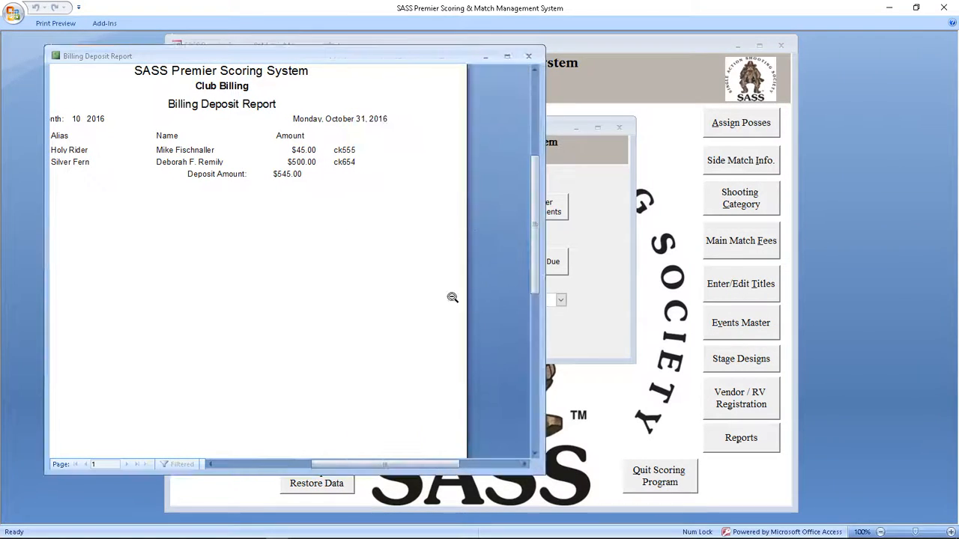
drag(430, 460, 417, 469)
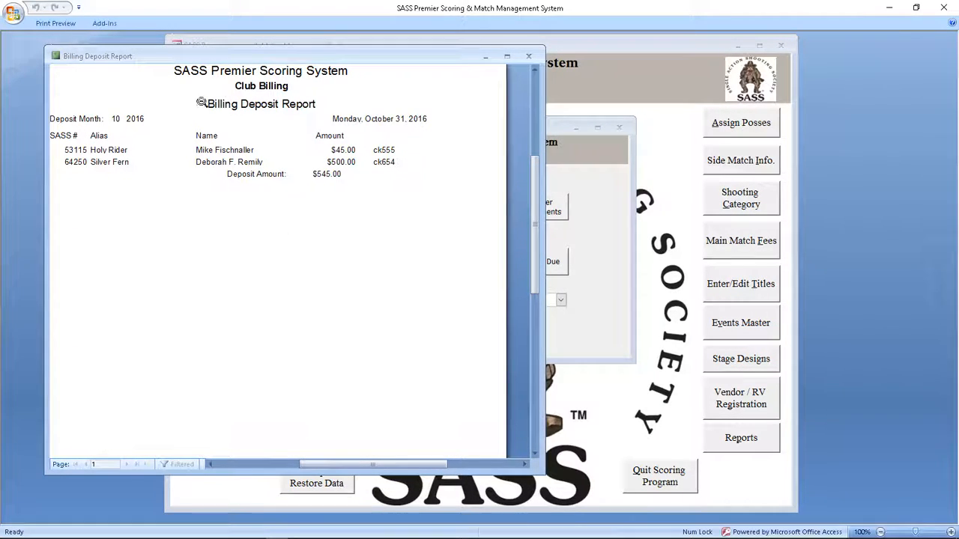
click(529, 58)
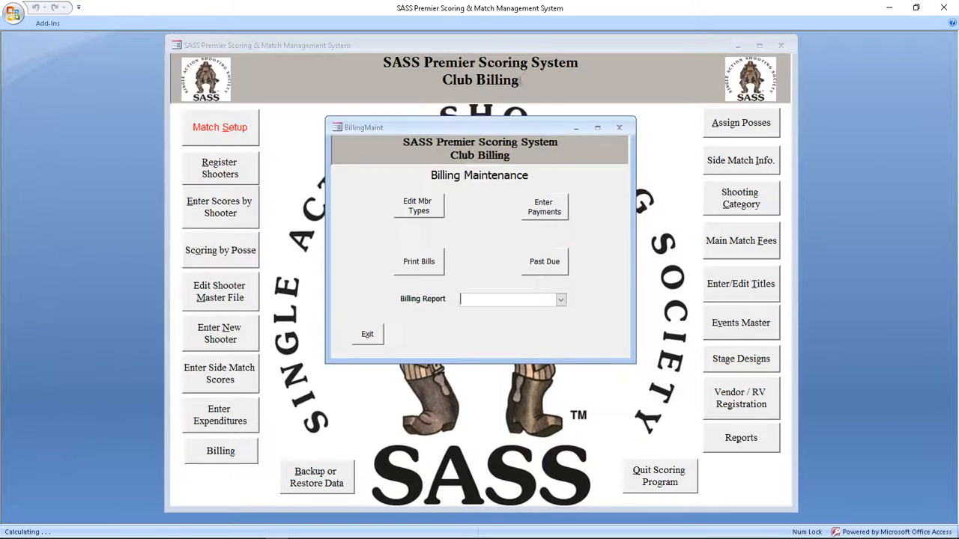
click(371, 335)
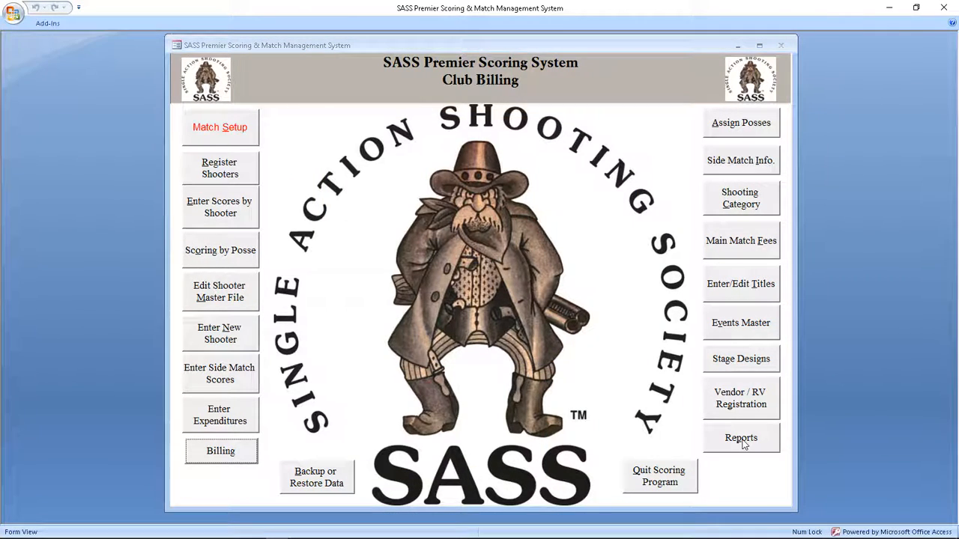
Step: Recalculate the Events Report and generate the complete version without the expense summary report
click(743, 442)
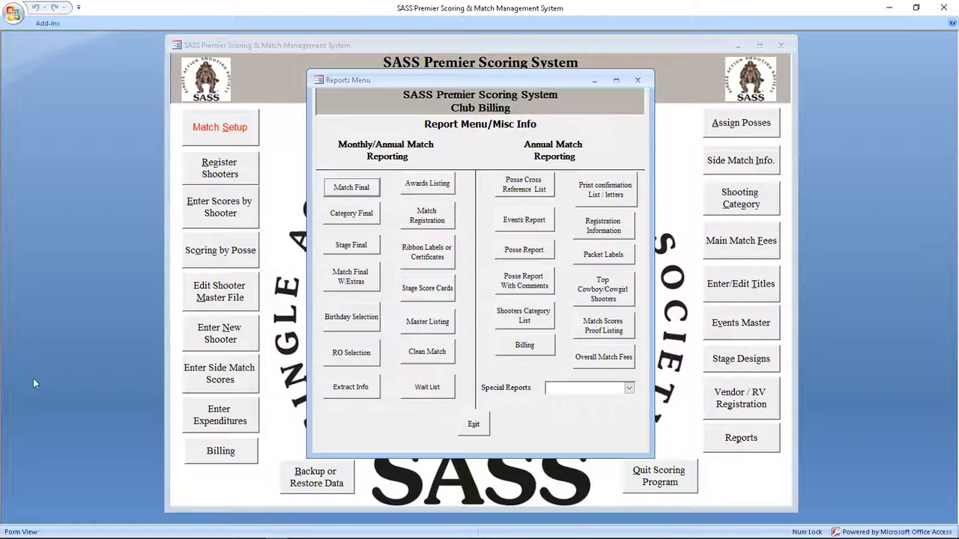
click(535, 221)
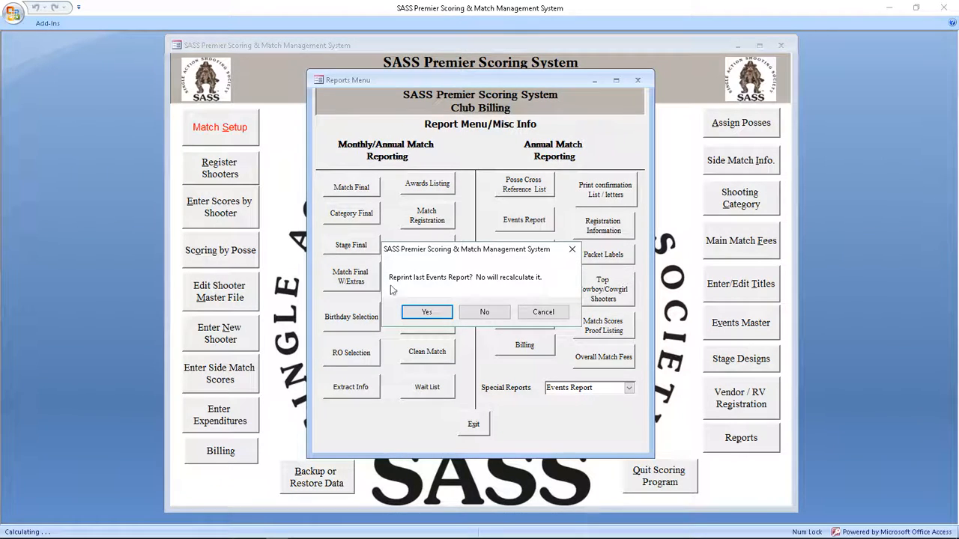
click(485, 313)
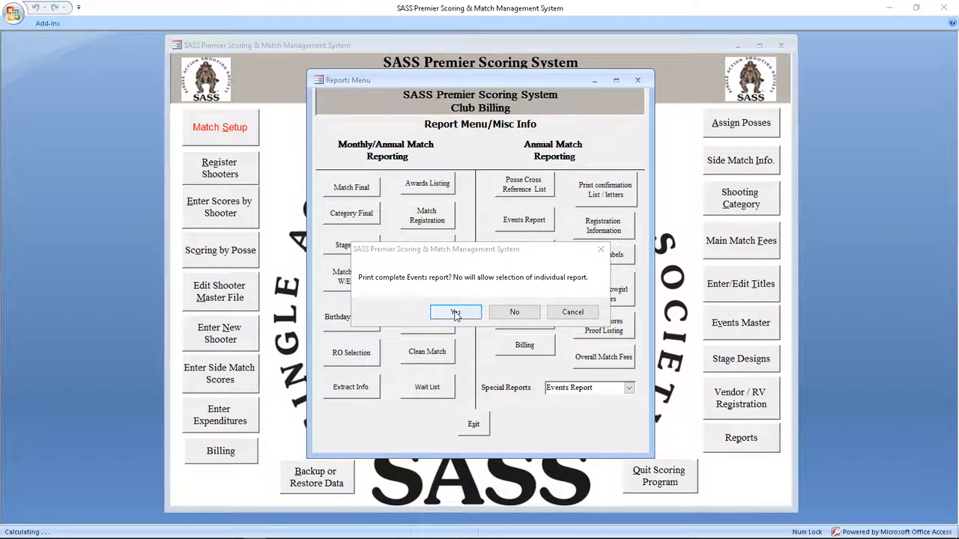
click(454, 314)
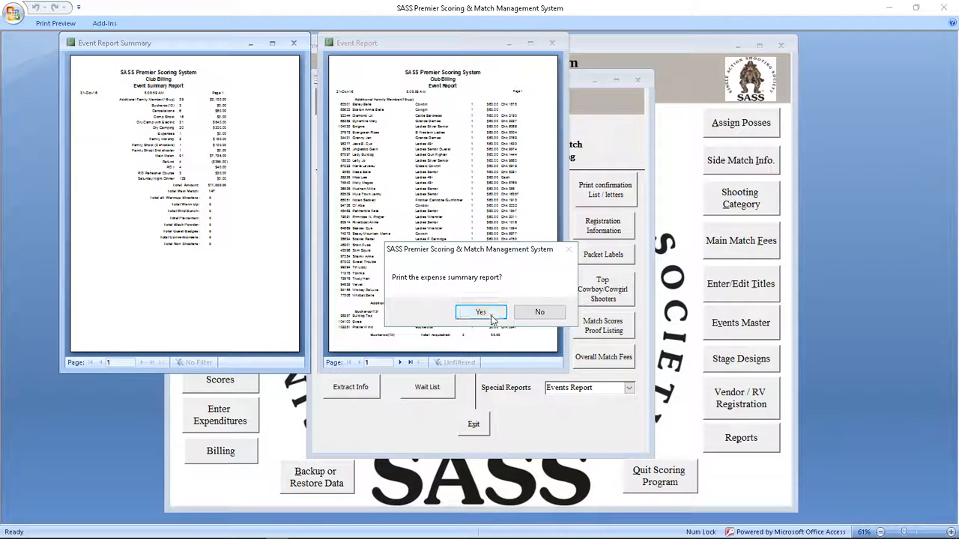
click(547, 314)
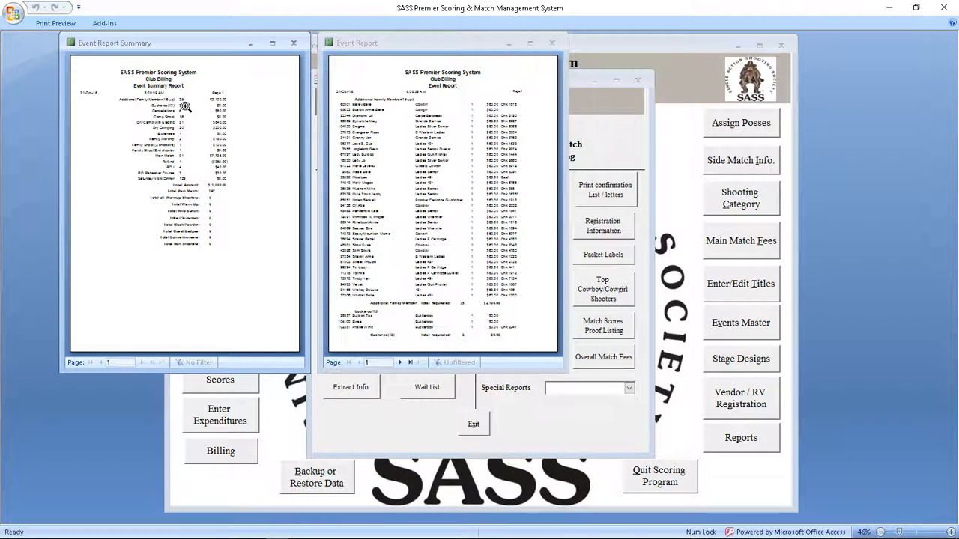
Step: Examine the event summary's membership and match fee amounts and the detailed event report, and close both reports
click(143, 91)
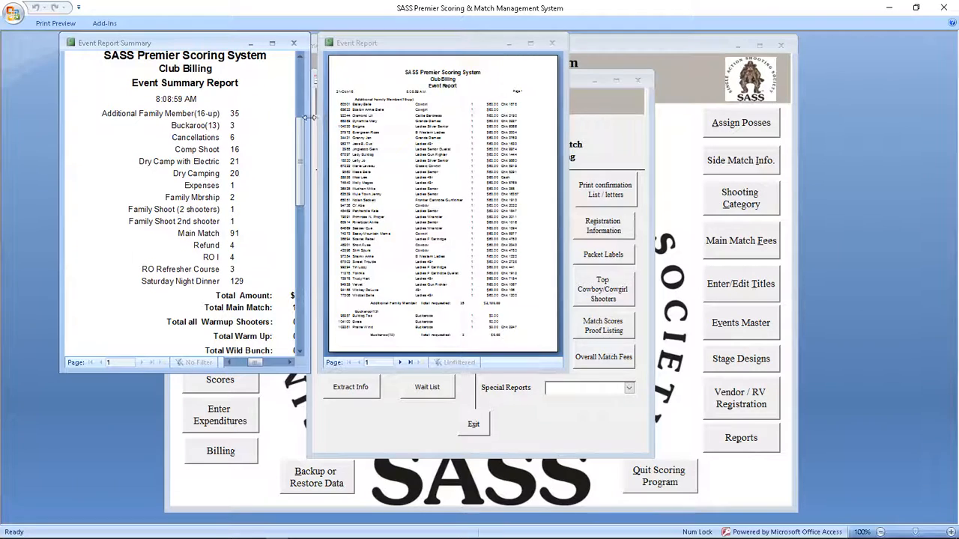
drag(308, 121, 488, 121)
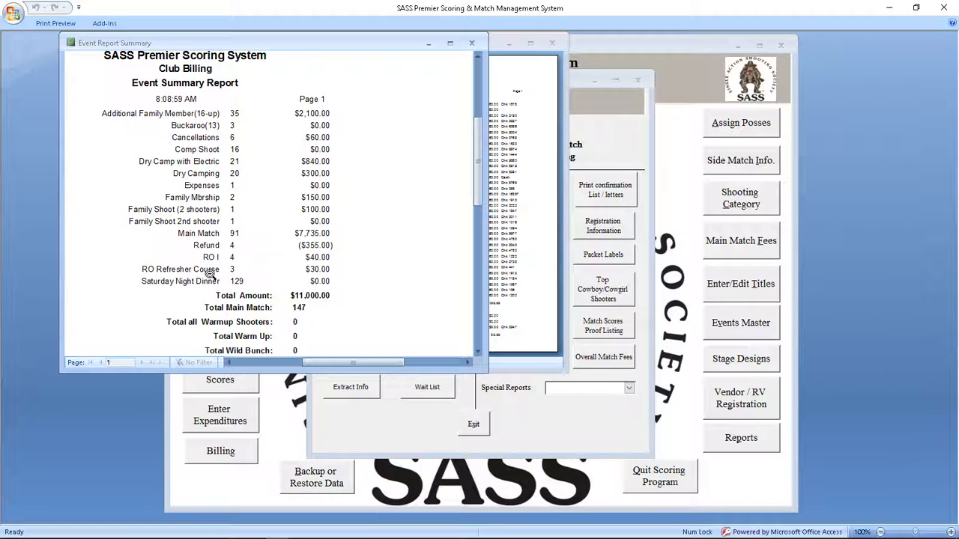
scroll(269, 296, down, 1)
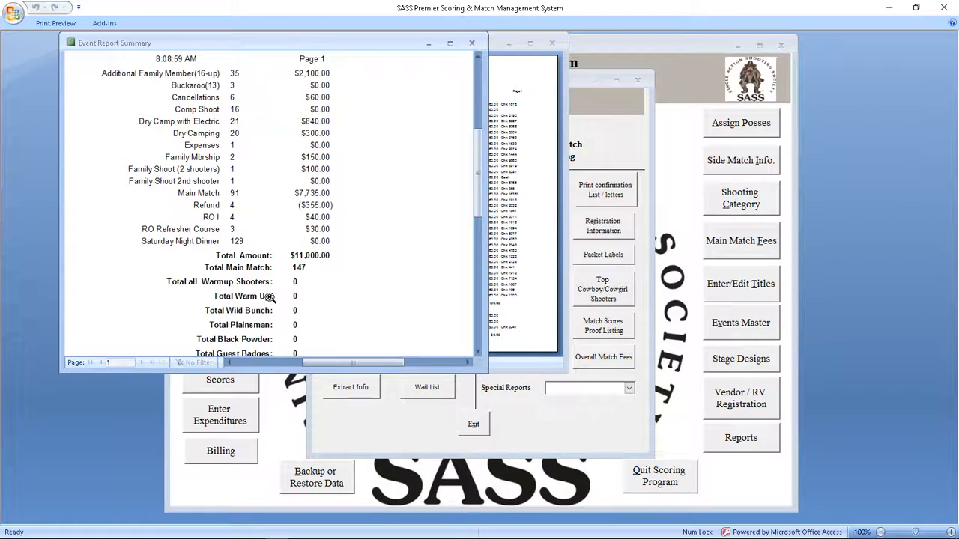
scroll(268, 297, down, 1)
scroll(271, 298, up, 3)
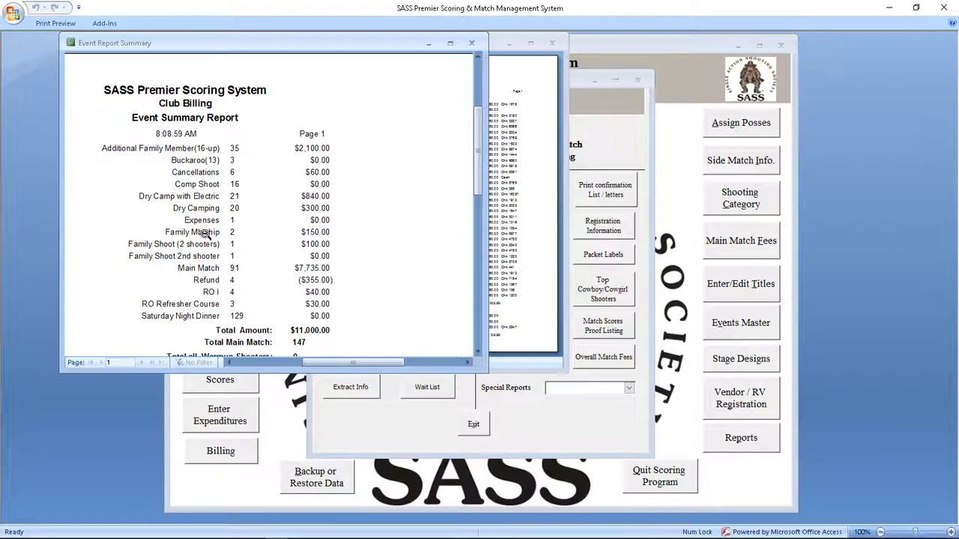
click(472, 44)
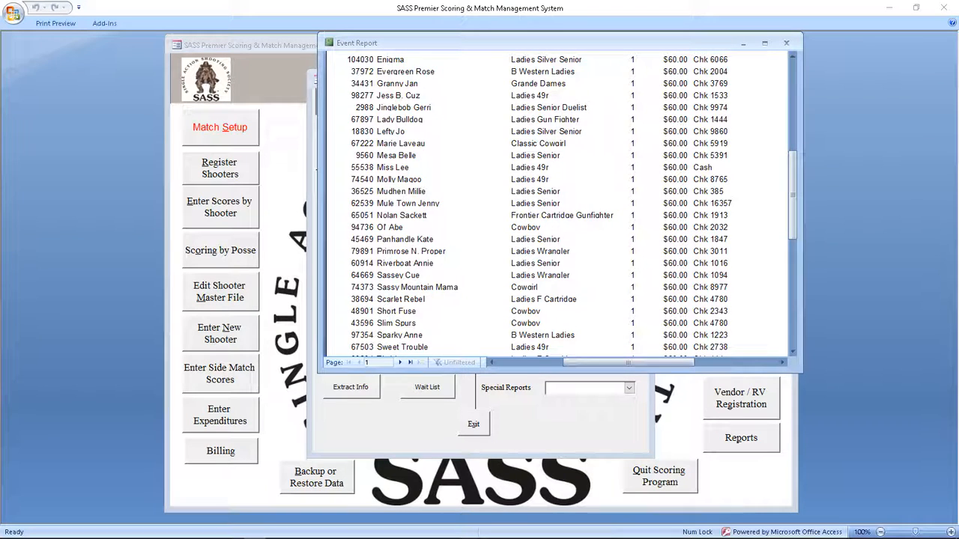
click(487, 105)
click(786, 43)
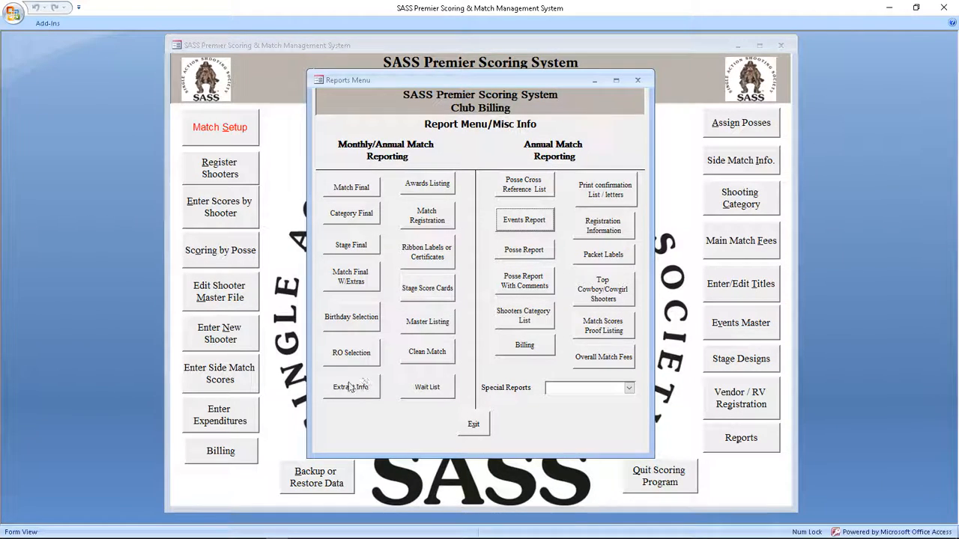
Step: Preview the Billing Deposit Report through the reports menu's billing option without marking it OK, and return to the main menu
click(533, 347)
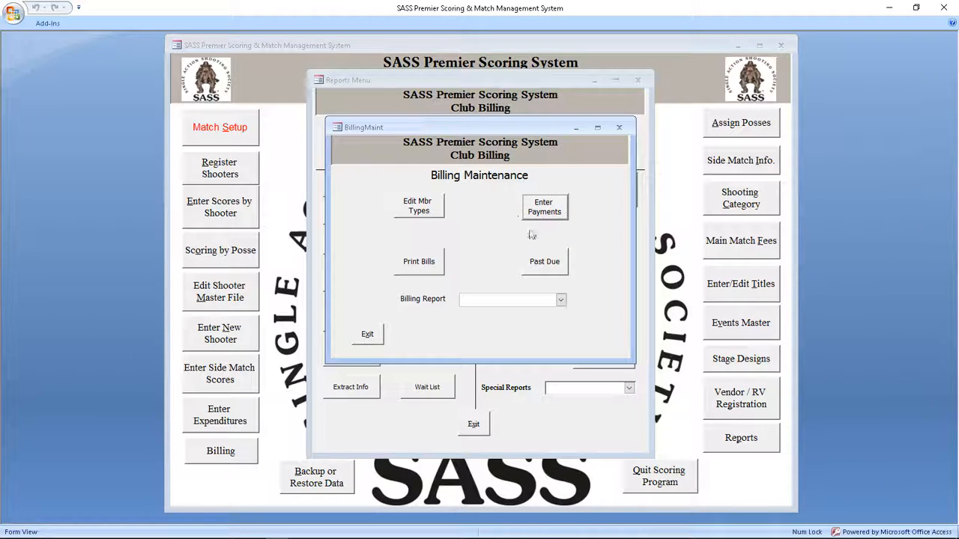
click(561, 301)
click(528, 314)
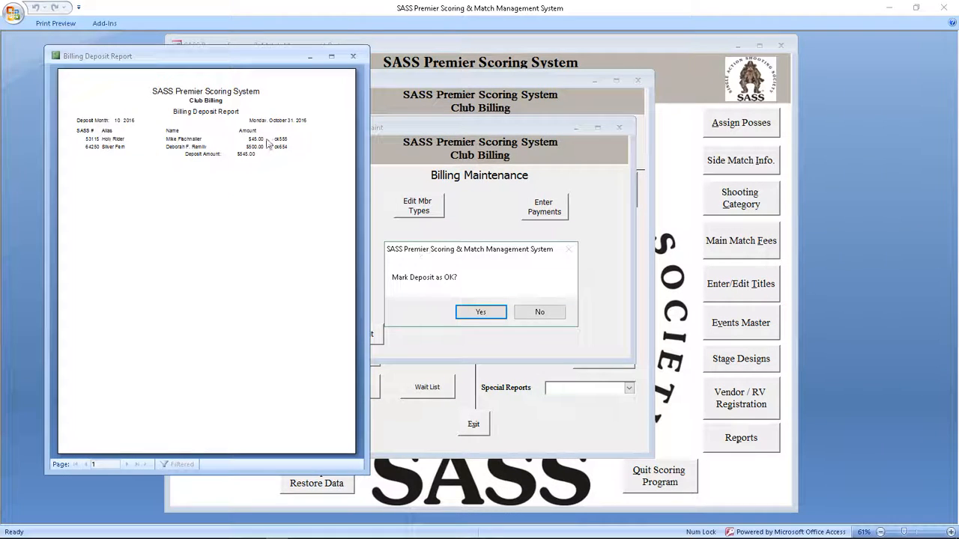
click(548, 315)
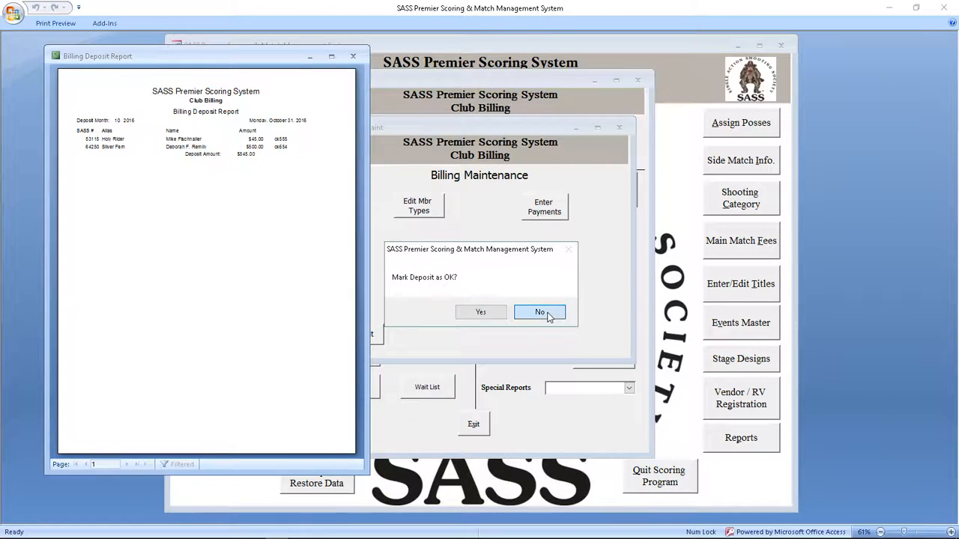
click(353, 56)
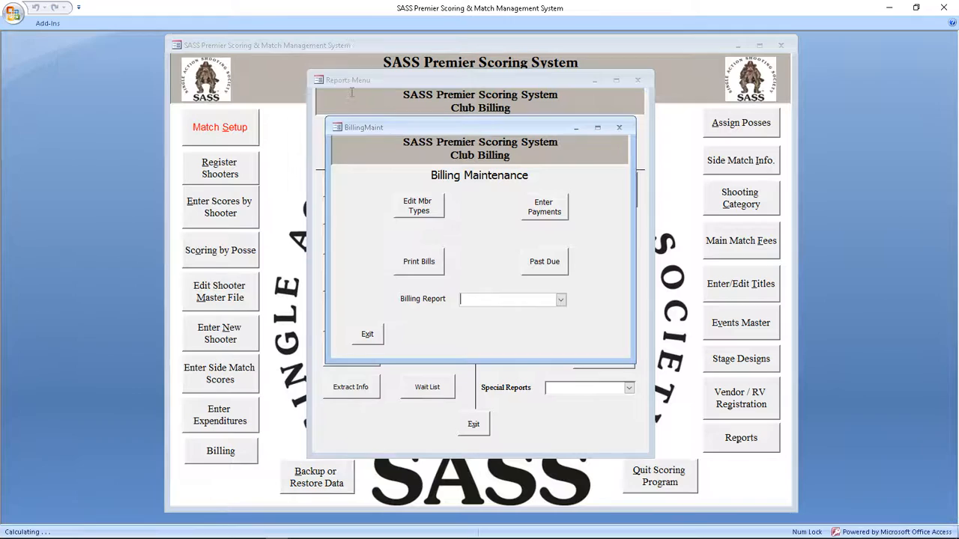
click(370, 335)
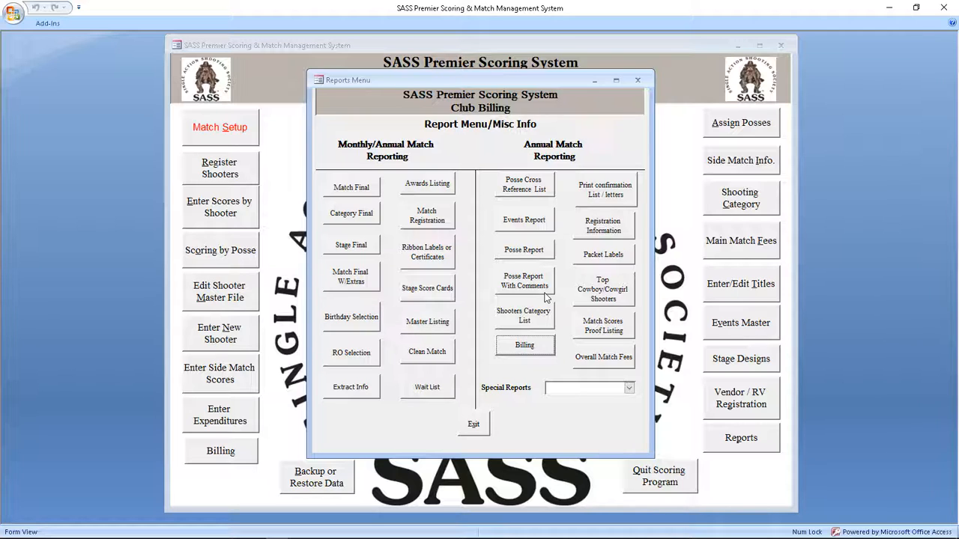
click(476, 424)
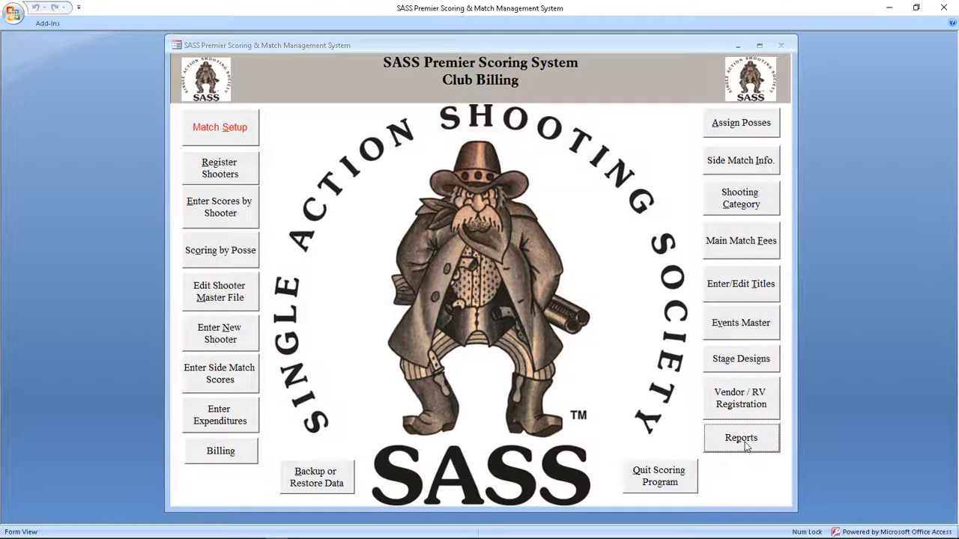
Step: Open the record of the non-primary Family Mbrship member in the shooter master file, check the family billing information, and exit
click(224, 301)
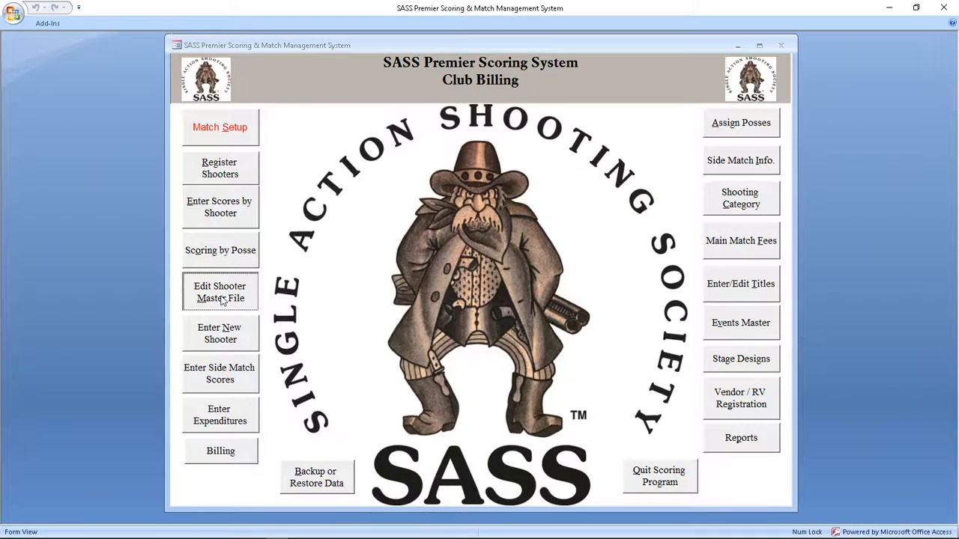
click(481, 313)
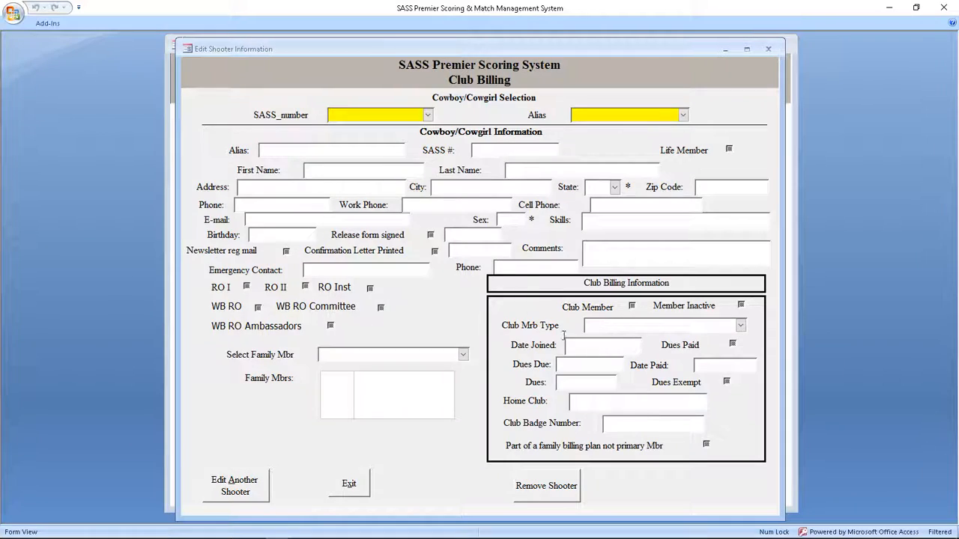
click(427, 114)
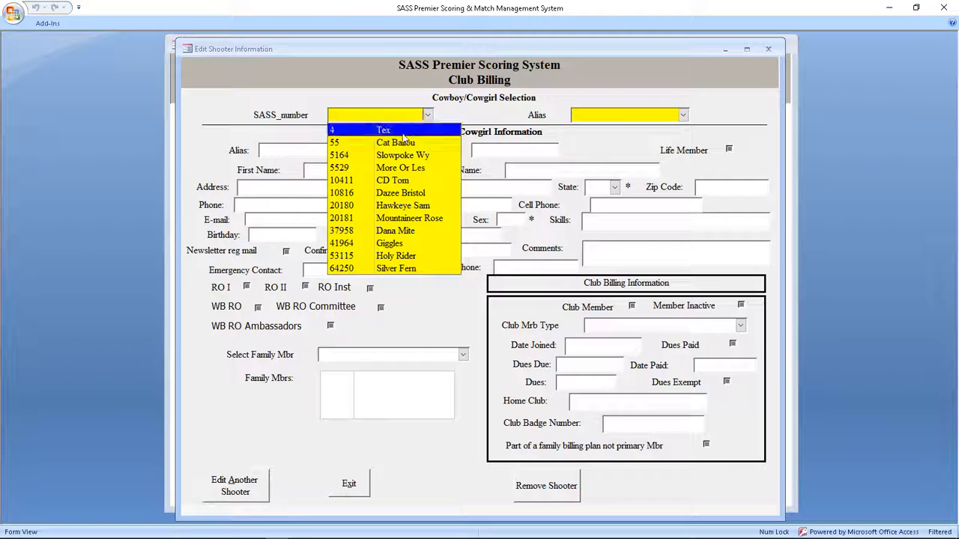
click(405, 218)
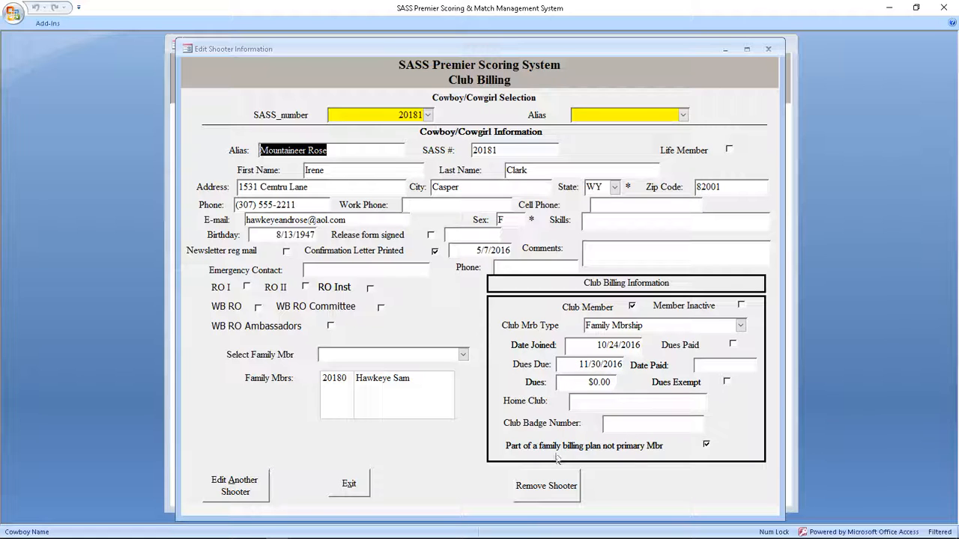
click(350, 485)
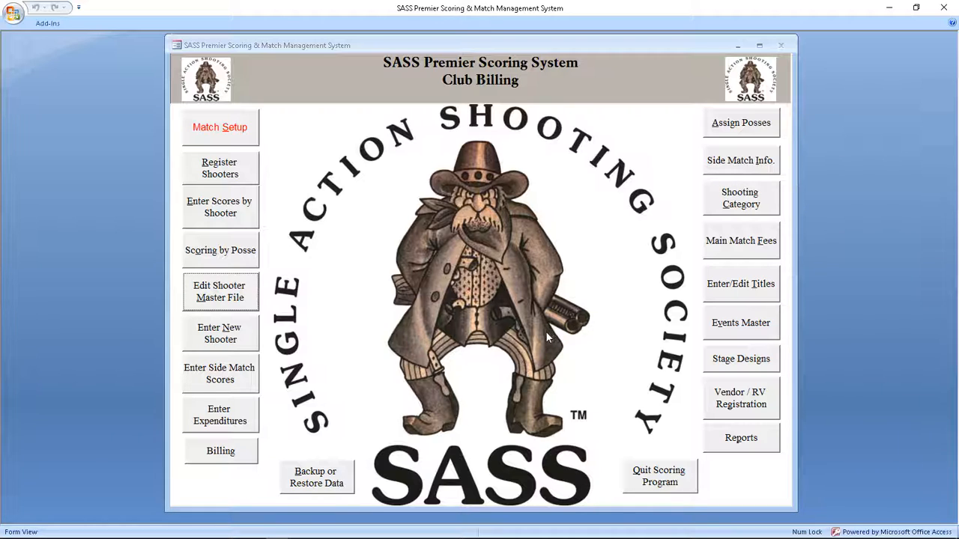
Step: Generate the club bills from billing maintenance, choosing billing letter 2 and entering the billing year
click(232, 452)
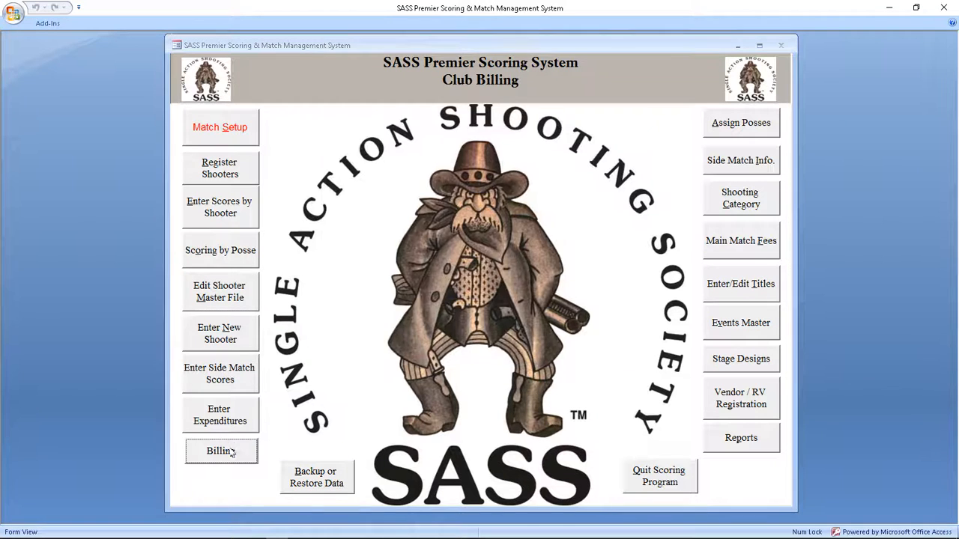
click(423, 262)
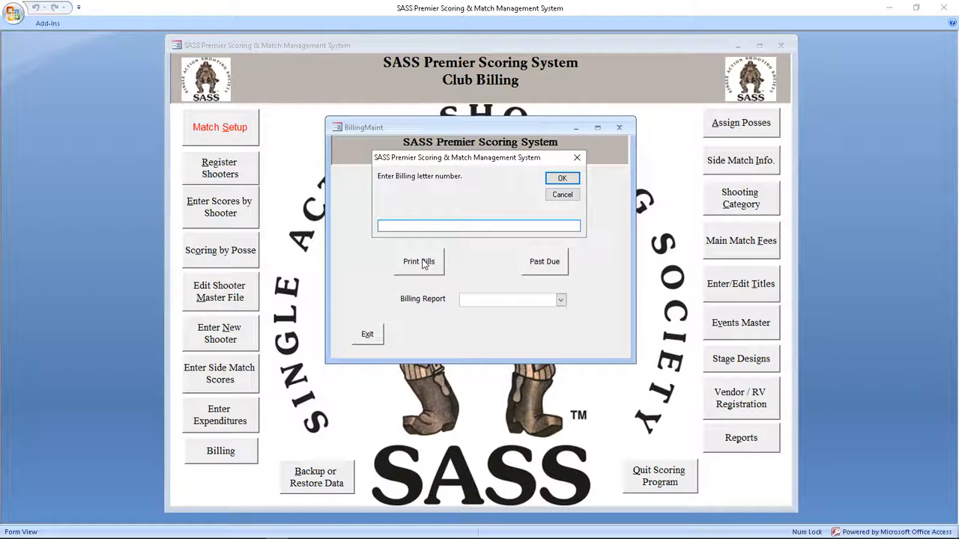
text(1)
key(Return)
text(2)
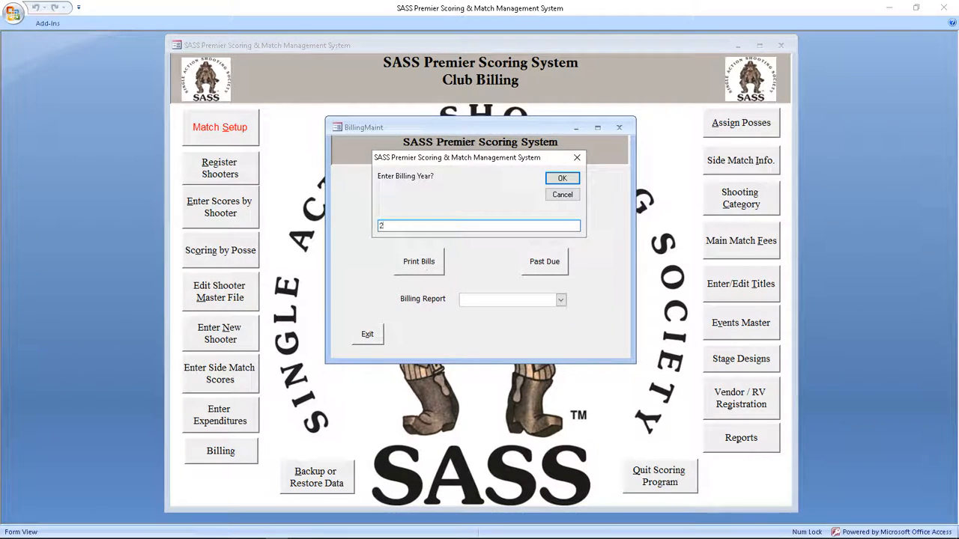
text(01)
key(Return)
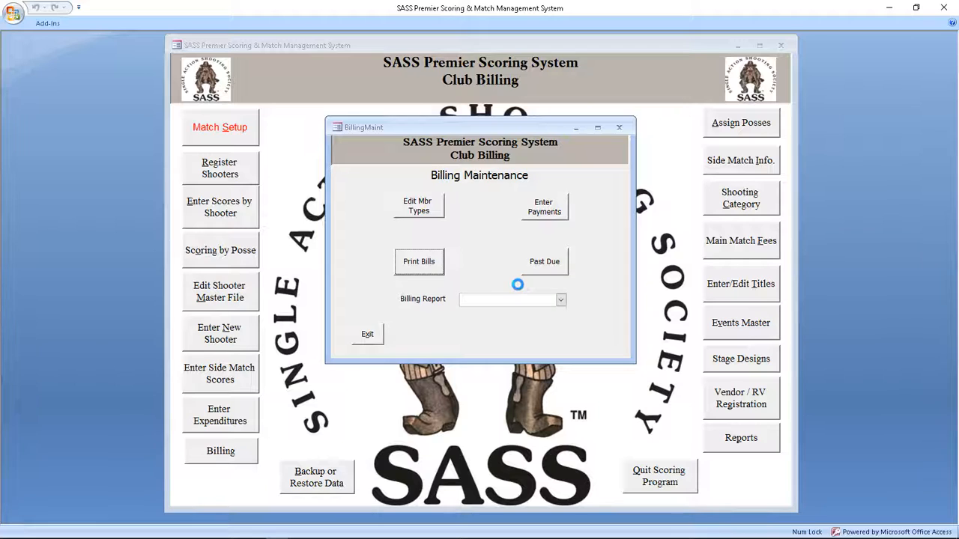
Step: Switch to the Word prompt and allow the ClubBilling.txt data to load into the billing letter
key(alt+Tab)
key(alt+Tab)
key(alt+Tab)
key(alt+Tab)
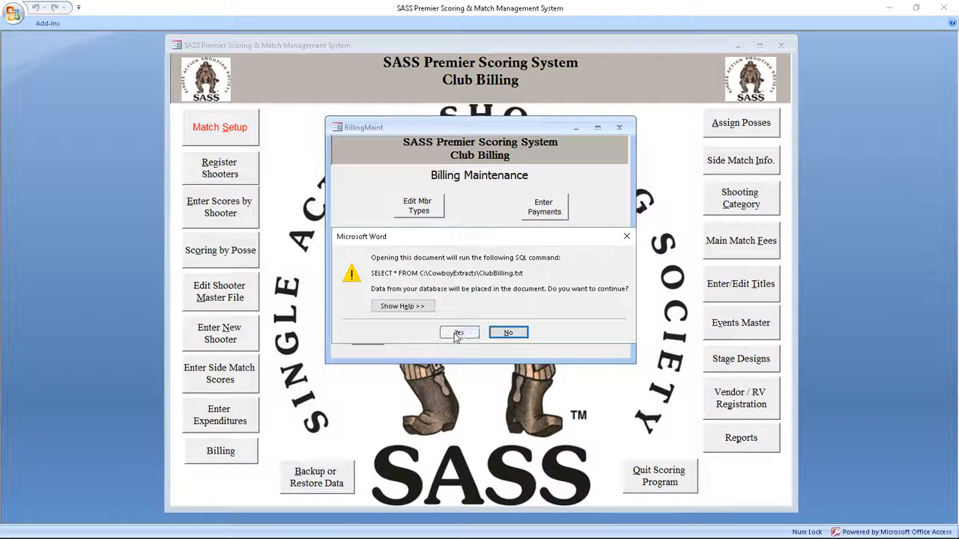
click(457, 333)
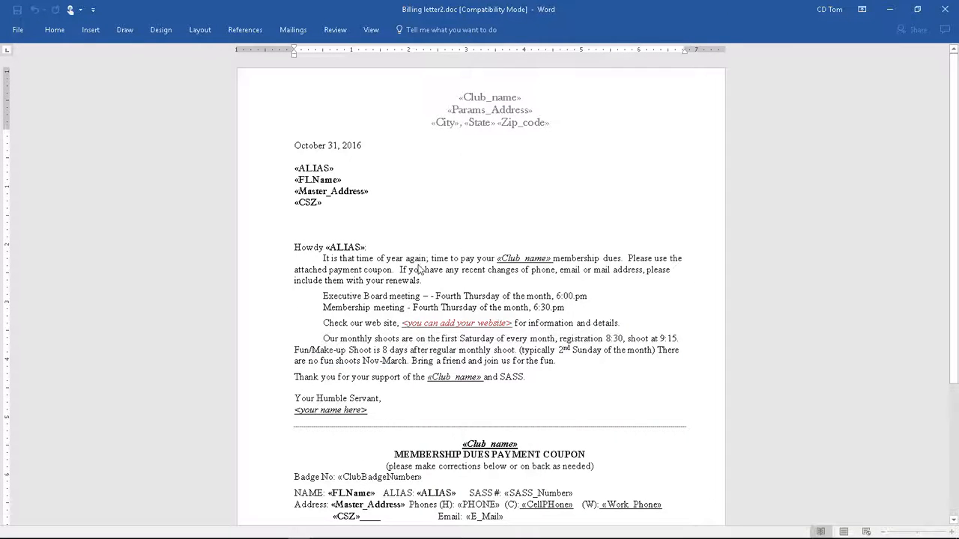
Step: Start the step-by-step mail merge wizard for the billing letter and advance to the preview of the merged letters
click(292, 30)
click(83, 63)
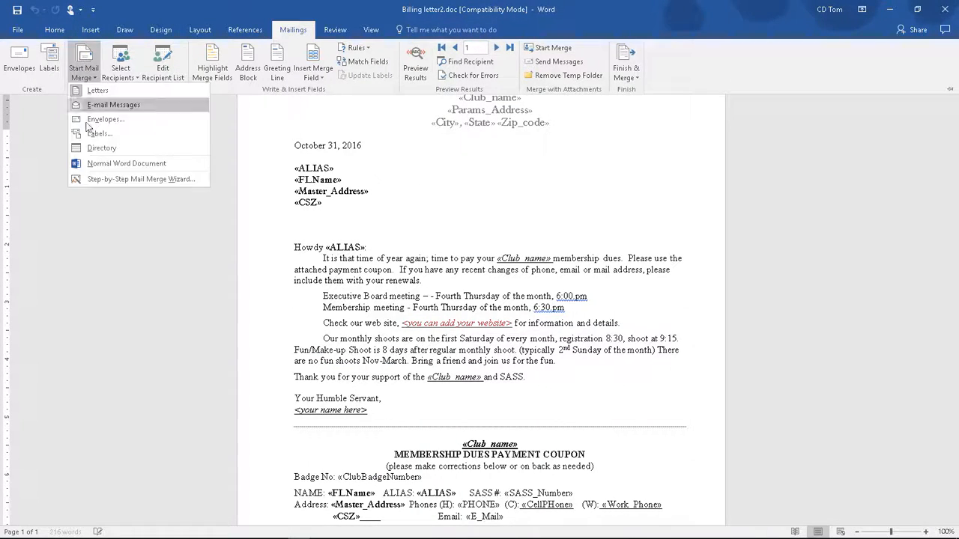
click(141, 179)
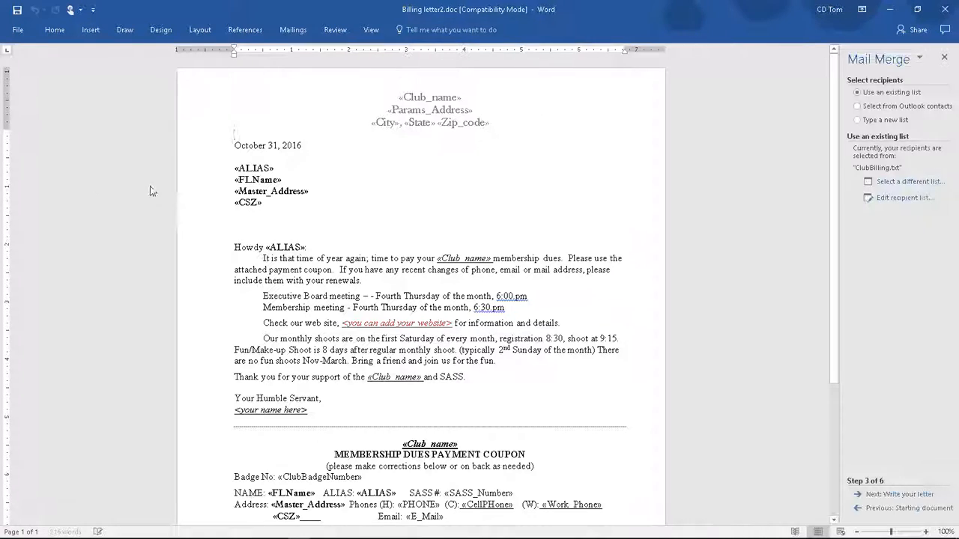
click(876, 496)
click(876, 497)
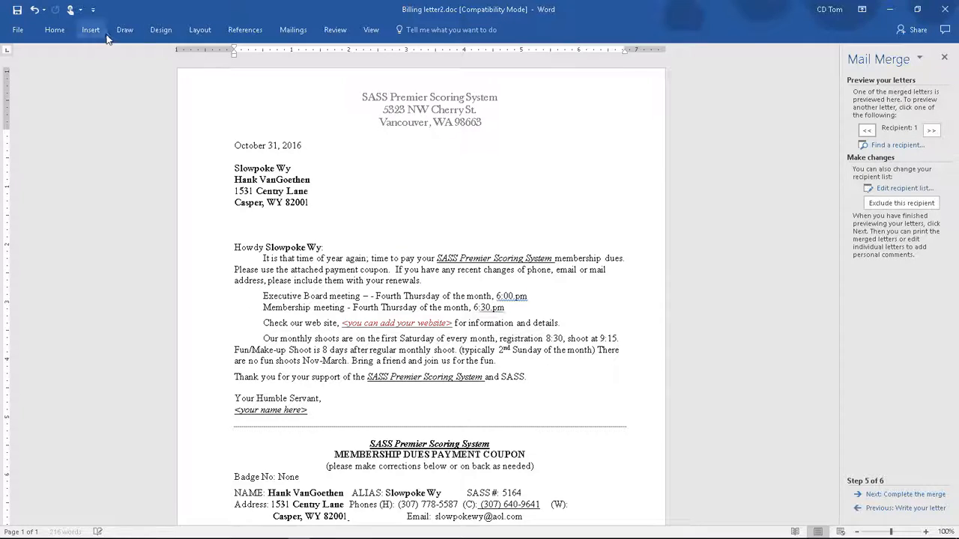
Step: Start merging the billing letters to e-mail messages and set the recipient field to E_Mail
click(293, 32)
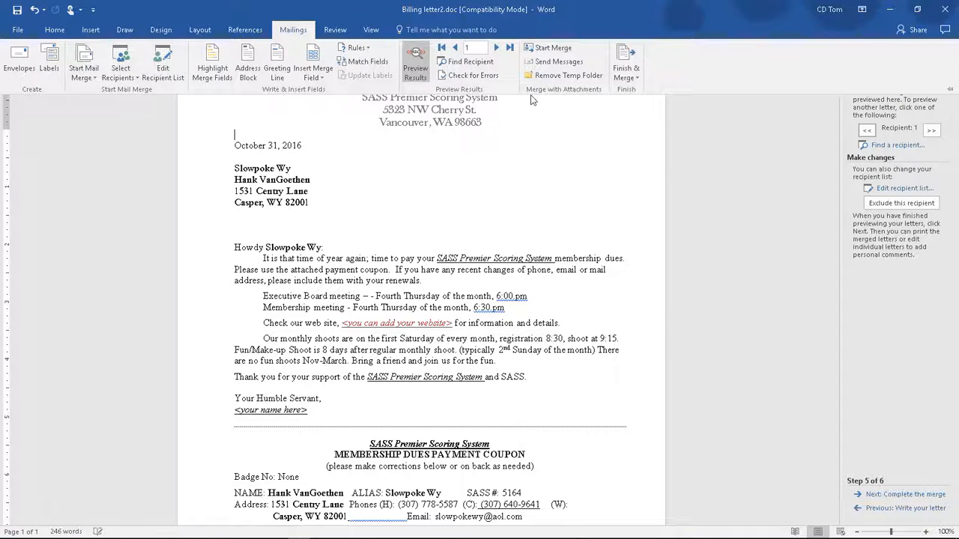
click(626, 72)
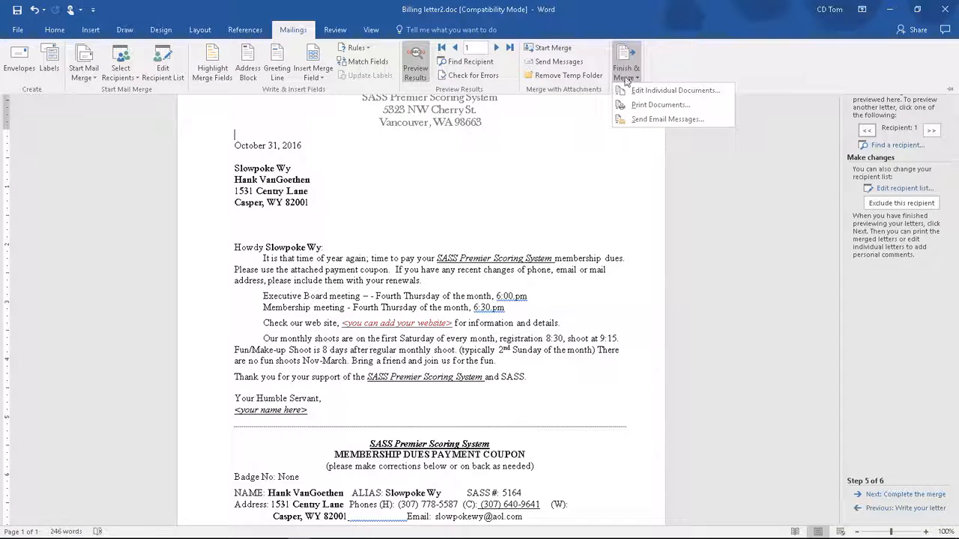
click(639, 120)
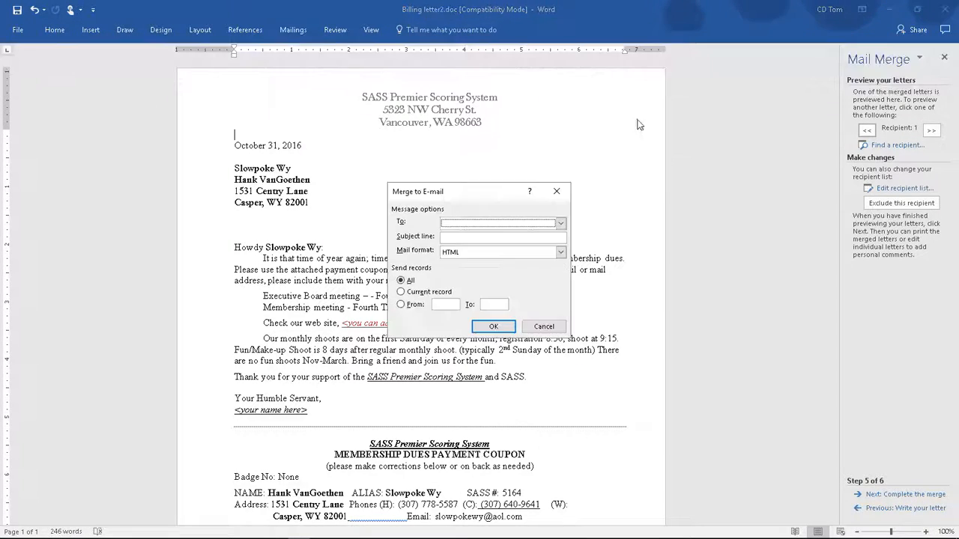
click(561, 223)
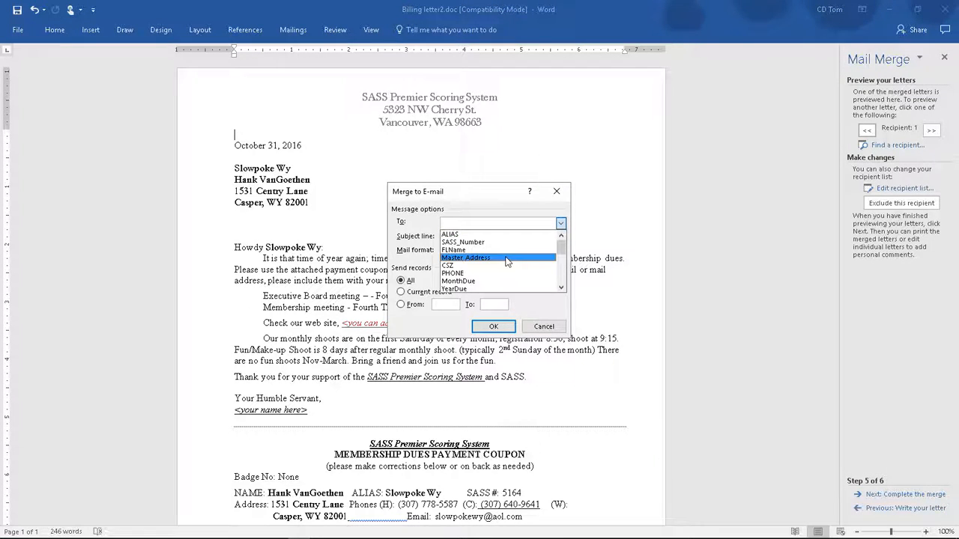
scroll(506, 261, down, 2)
scroll(506, 260, down, 3)
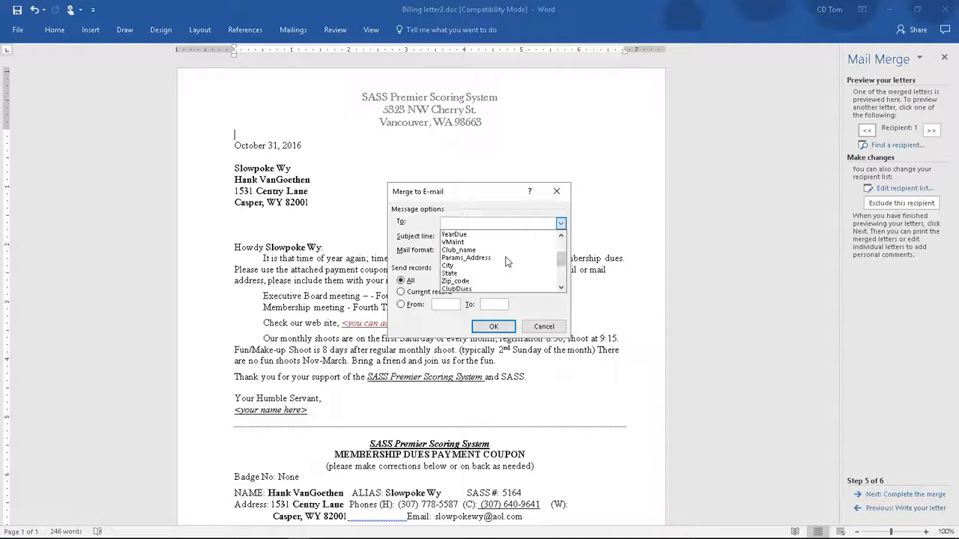
scroll(505, 260, down, 3)
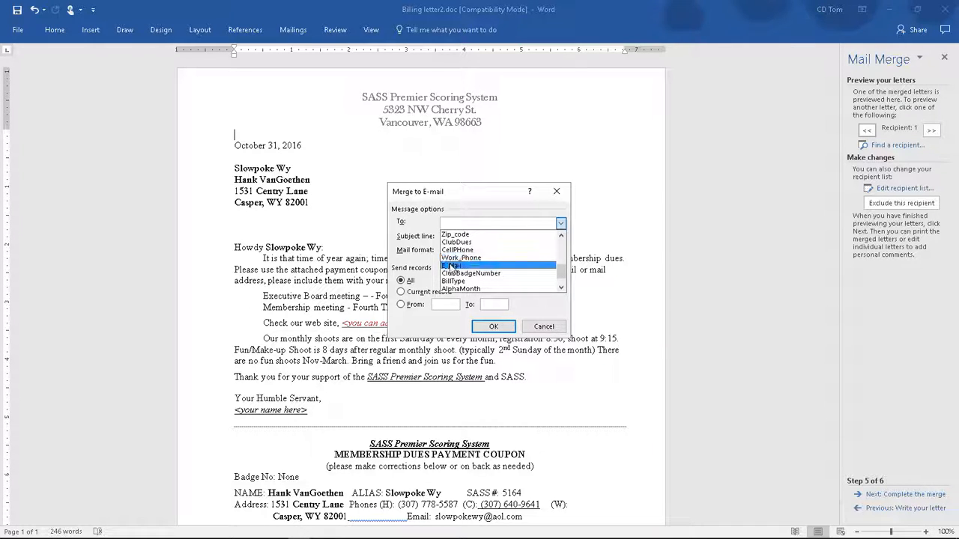
click(451, 267)
Step: Enter Club Dues Statement as the e-mail subject line and set the mail format to Attachment
key(Tab)
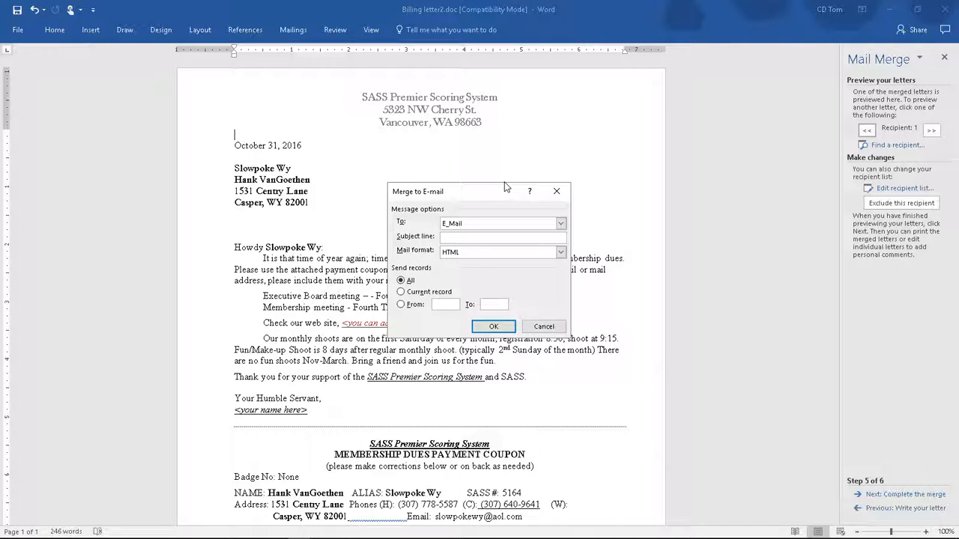
text(Club Dues Statement)
click(560, 252)
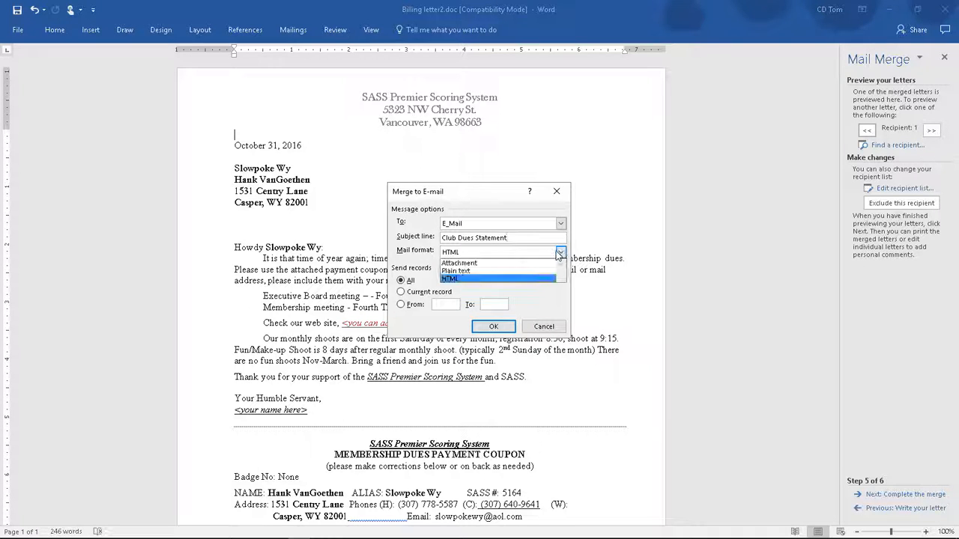
click(466, 263)
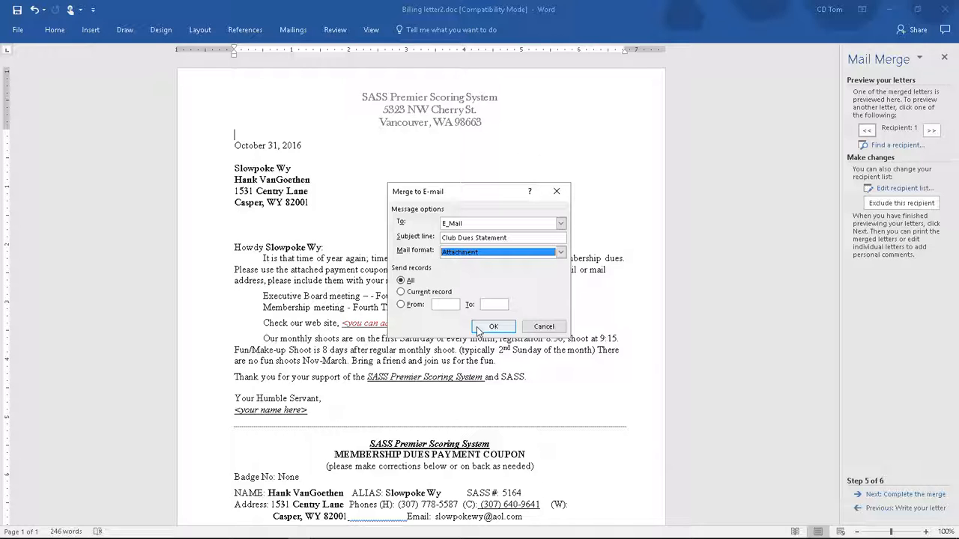
Step: Cancel the e-mail merge and close Billing letter2.doc without saving the changes
click(544, 327)
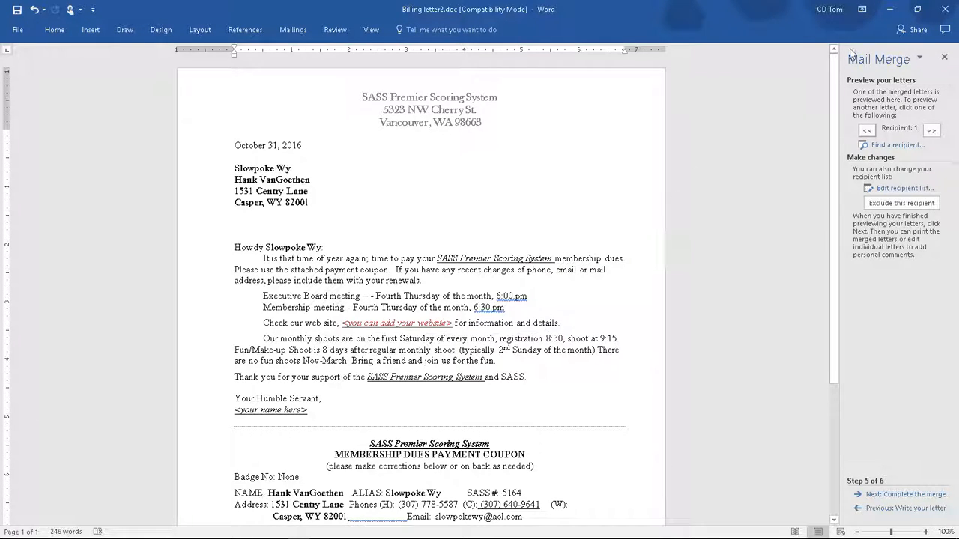
click(945, 9)
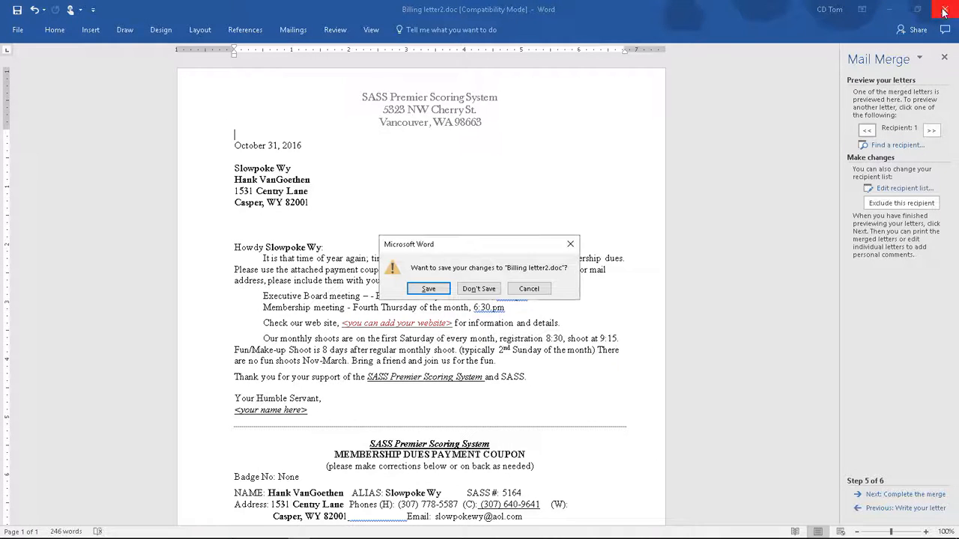
click(479, 289)
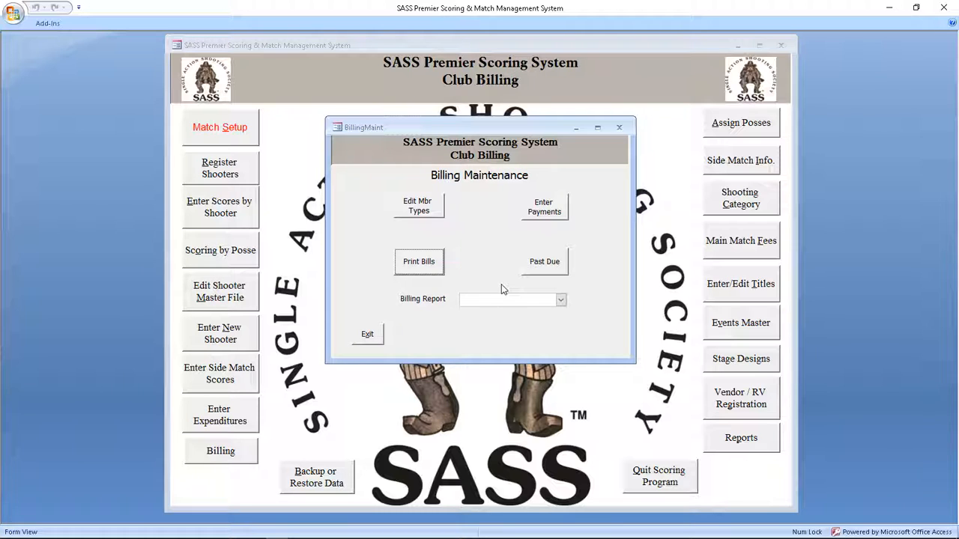
Step: Check the hidden system tray icons, and exit billing maintenance to the main menu
click(842, 533)
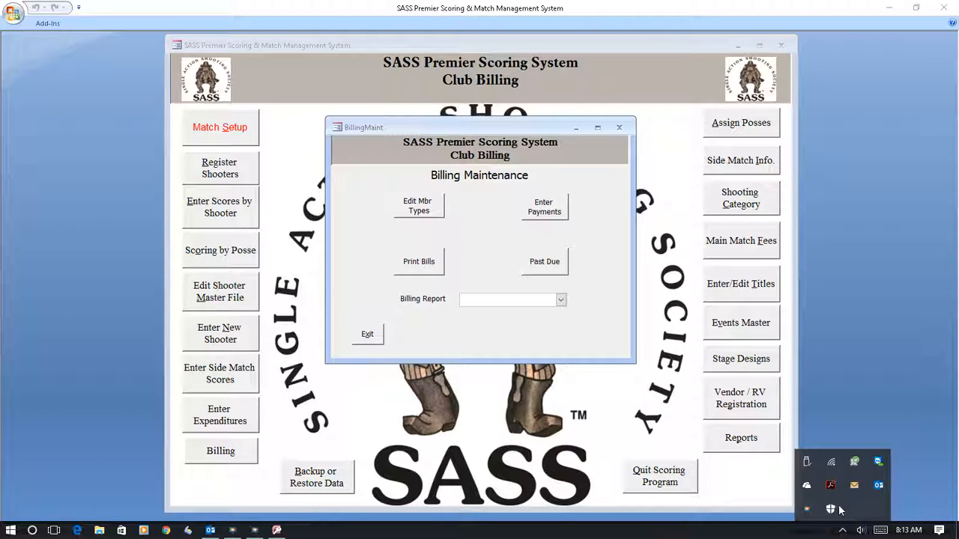
click(850, 393)
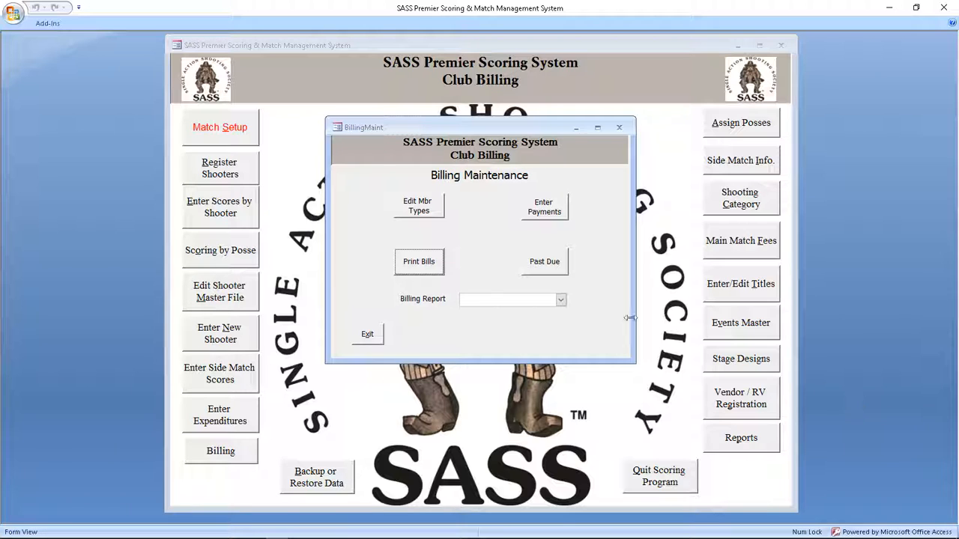
click(367, 335)
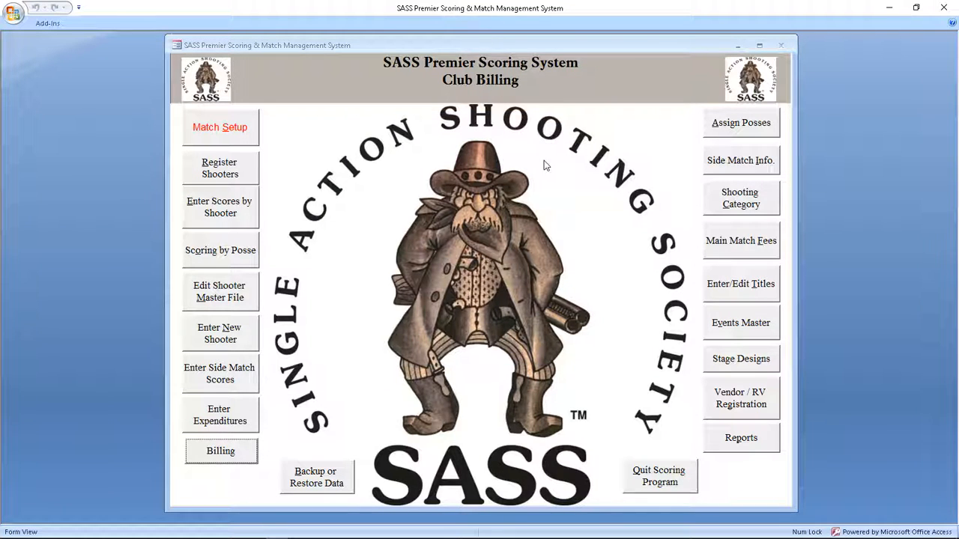